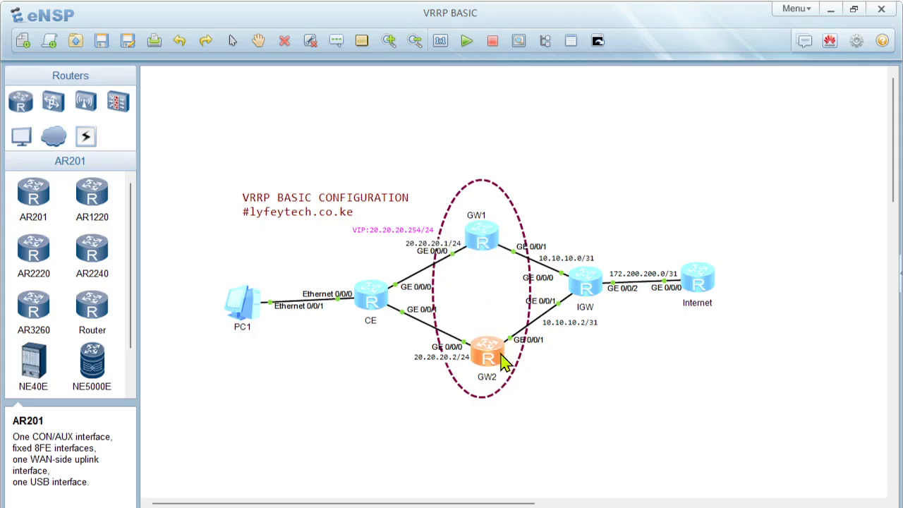
click(426, 360)
click(445, 403)
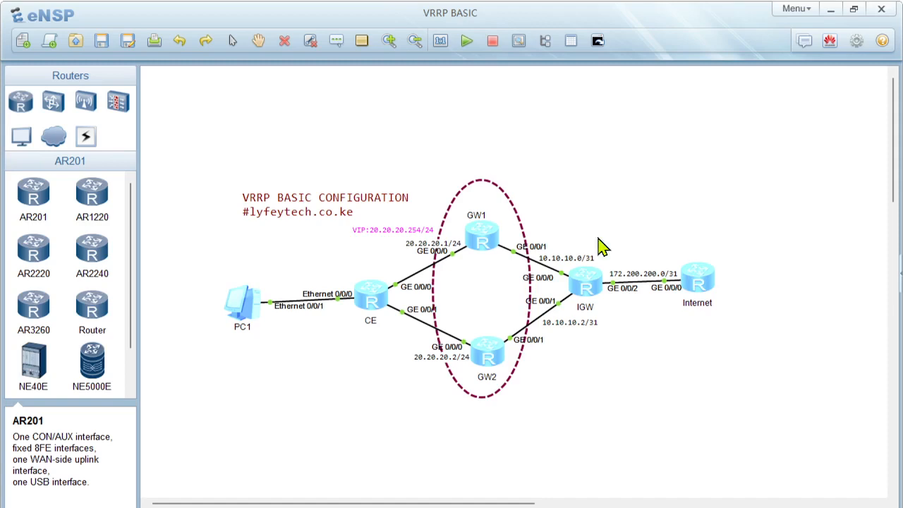
Step: Open the consoles of all devices and disable terminal monitoring on the Internet router
click(598, 42)
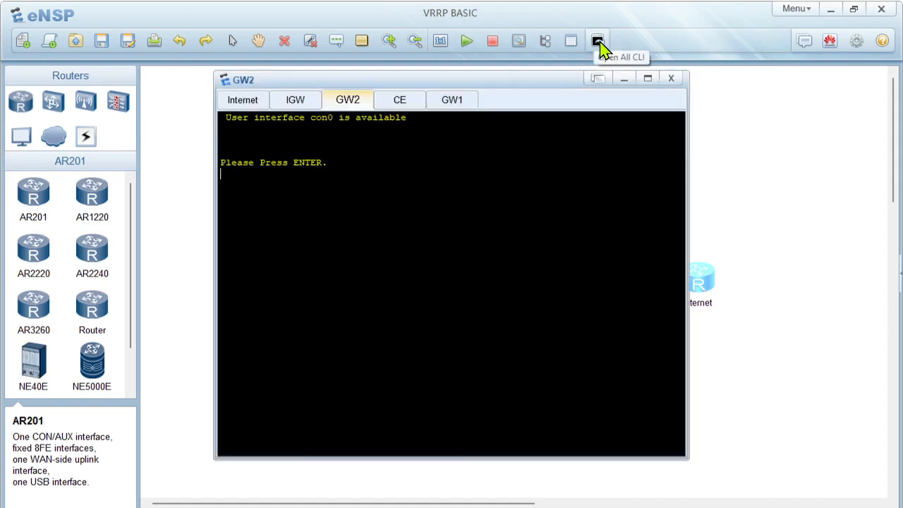
click(243, 103)
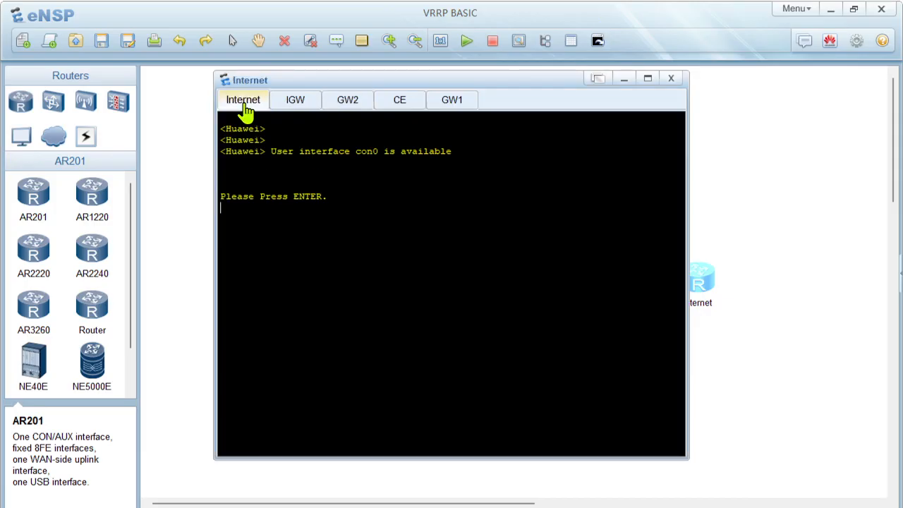
key(Return)
key(Return)
key(Return)
text(sys)
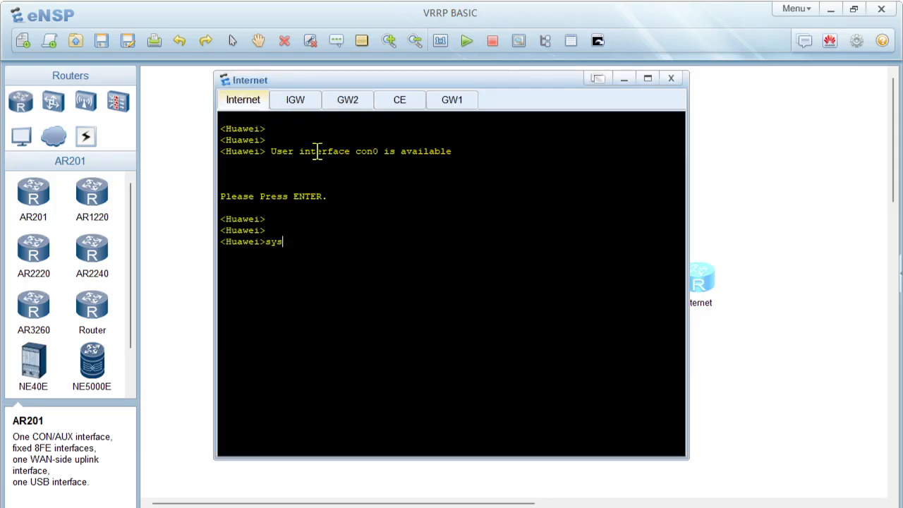
key(BackSpace)
key(BackSpace)
text(undo ter)
key(Tab)
text(moni)
key(Tab)
key(Return)
key(Return)
key(Return)
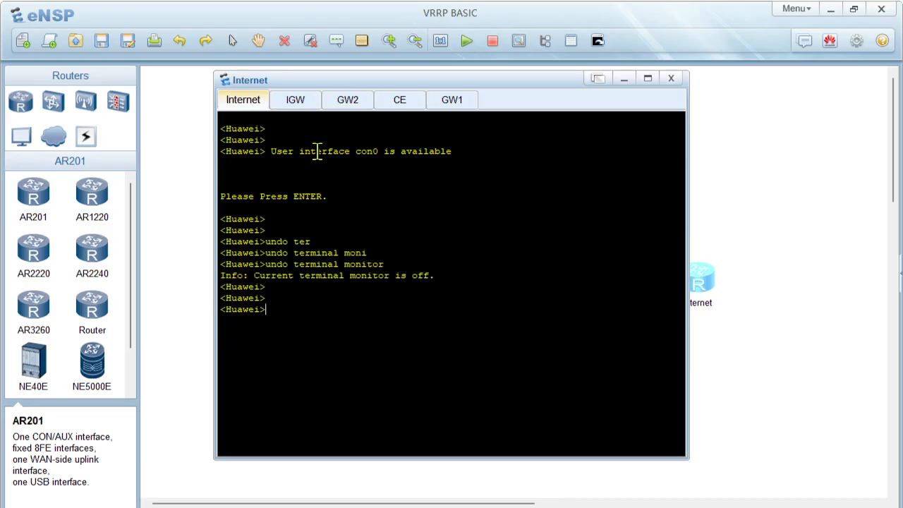
Step: Enter system view on the Internet router and set its hostname to Internet
text(sy)
key(Tab)
key(Return)
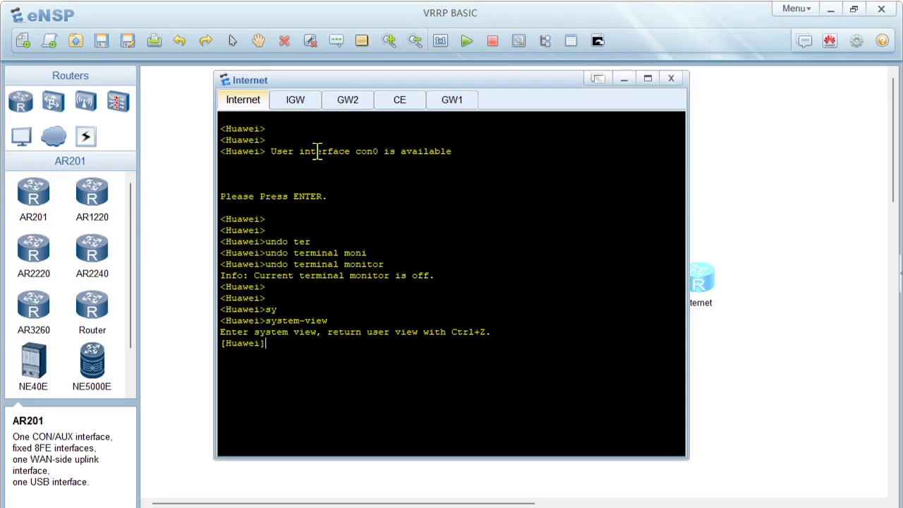
text(sy)
key(Tab)
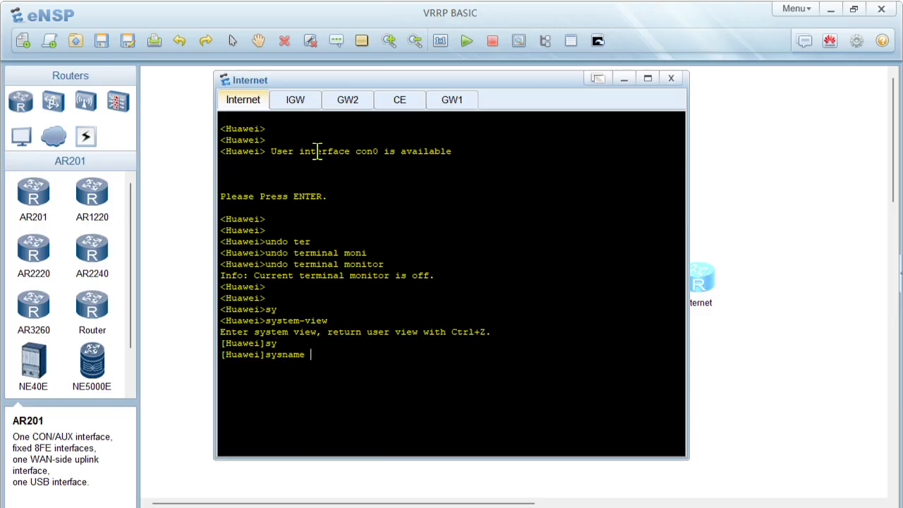
text(Internet)
key(Return)
key(Return)
key(Return)
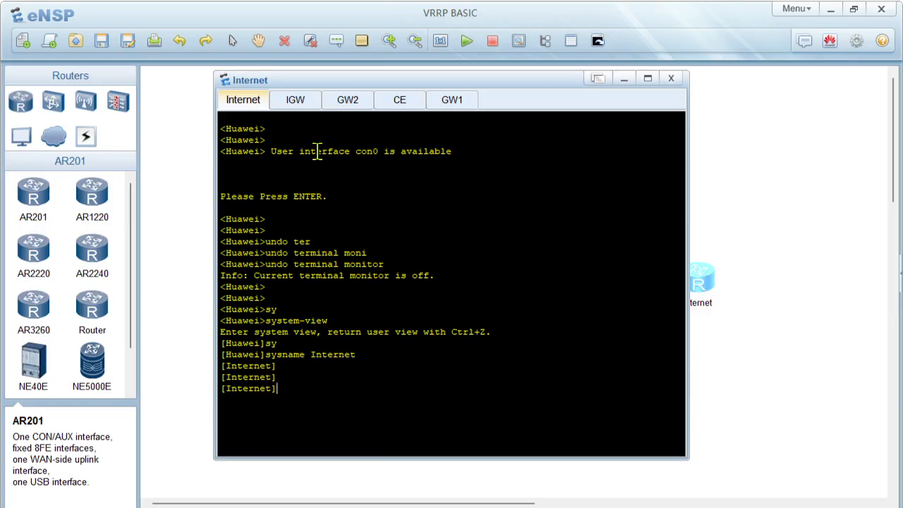
Step: On the IGW router's console, enter system view and set its hostname to IGW
click(299, 107)
key(Return)
key(Return)
text(sys)
key(Return)
key(Return)
key(Return)
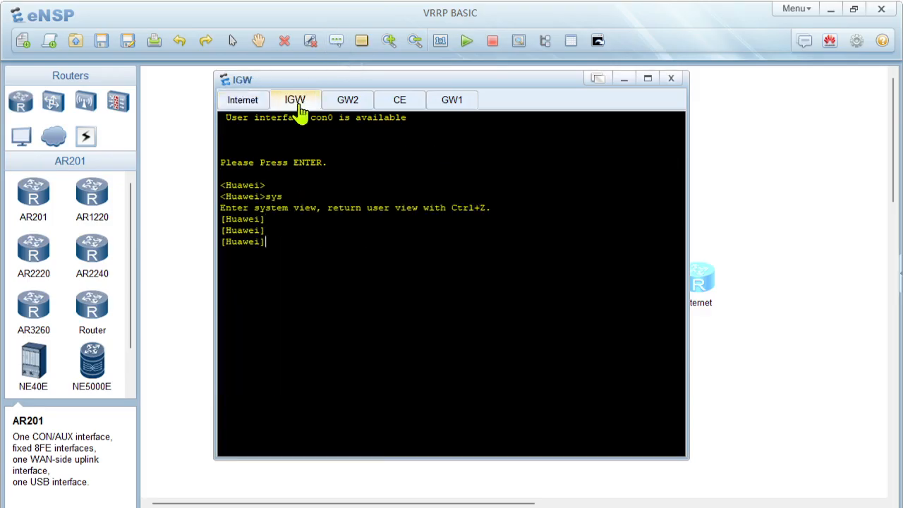
text(sy)
key(Tab)
text(IGW)
key(Return)
key(Return)
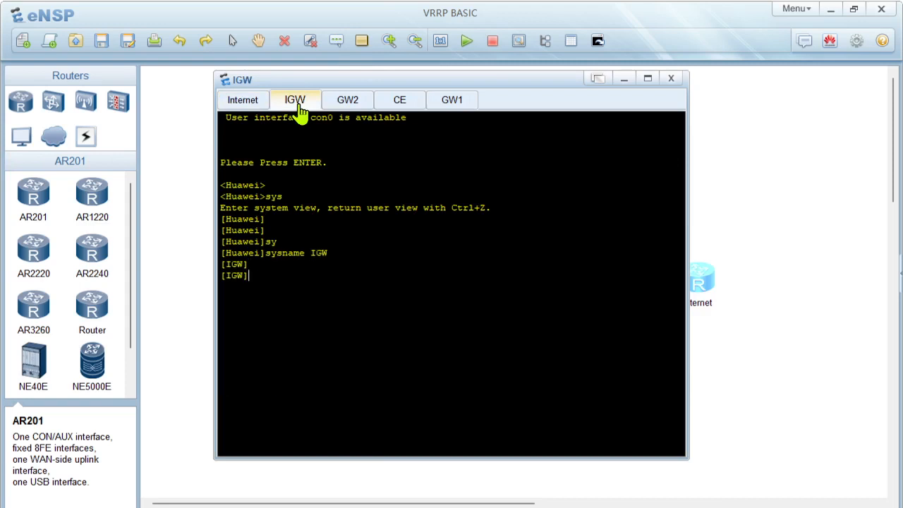
Step: On the GW2 router's console, enter system view and set its hostname to GW02
click(345, 104)
key(Return)
key(Return)
text(sys)
key(Return)
key(Return)
text(sy)
key(Tab)
text(GW02)
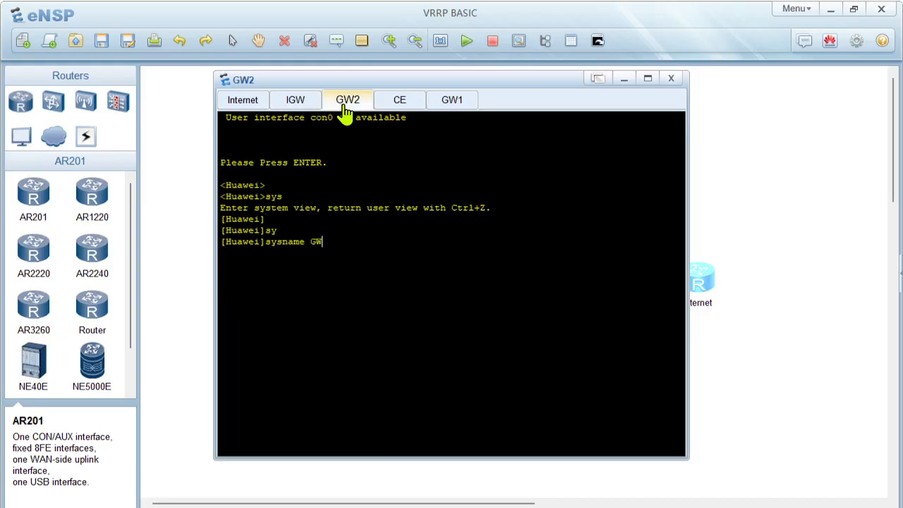
key(Return)
key(Return)
key(Return)
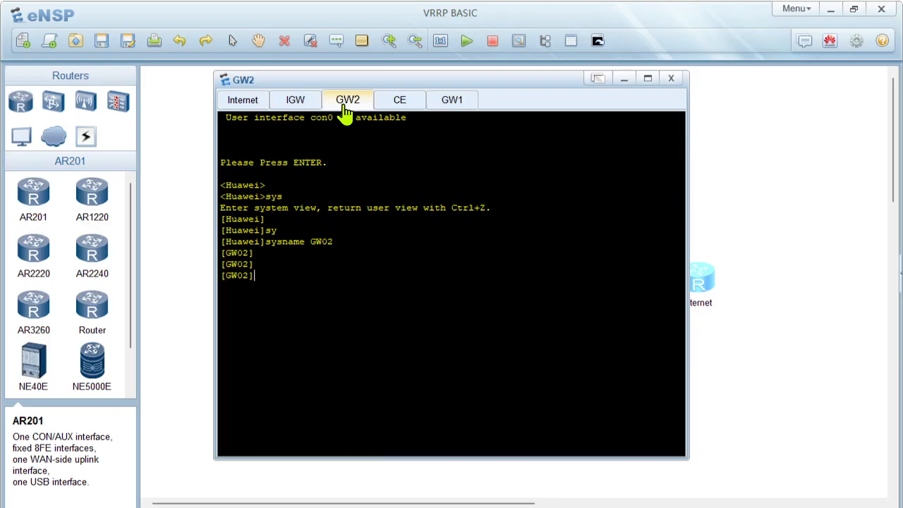
Step: On the CE router's console, enter system view and set its hostname to CE
click(404, 115)
key(Return)
key(Return)
key(Return)
key(Return)
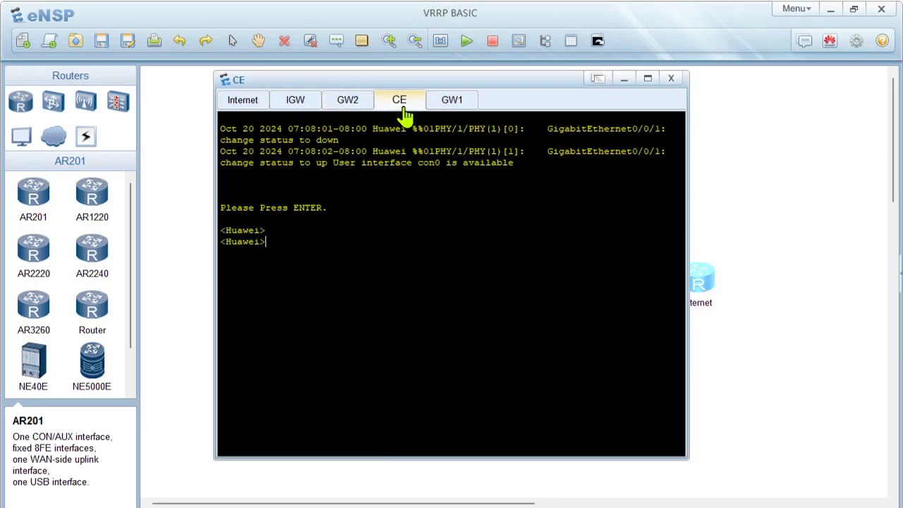
text(st)
key(BackSpace)
text(sy)
key(Return)
key(Return)
text(sys)
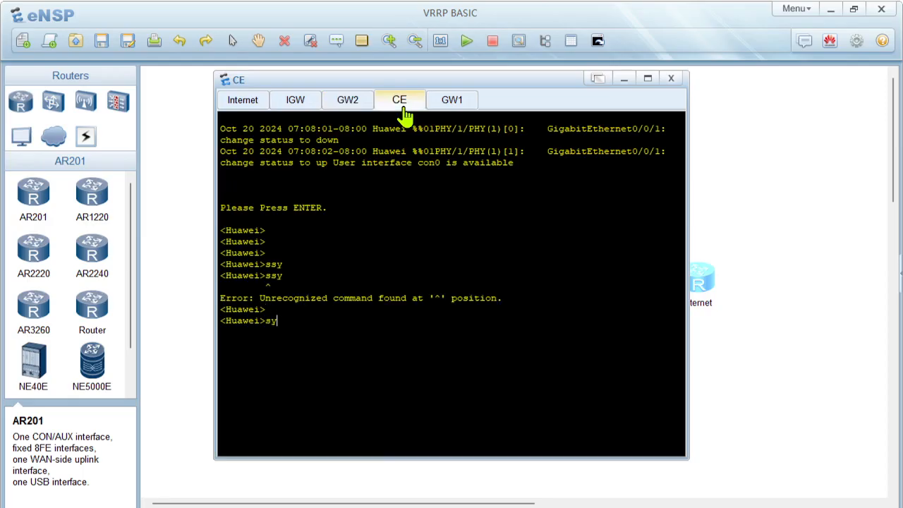
key(Return)
key(Return)
key(Return)
text(sy)
key(BackSpace)
key(BackSpace)
text(sy)
key(Tab)
text(CE)
key(Return)
key(Return)
key(Return)
Step: On the GW1 router's console, enter system view and set its hostname to GW01
click(466, 104)
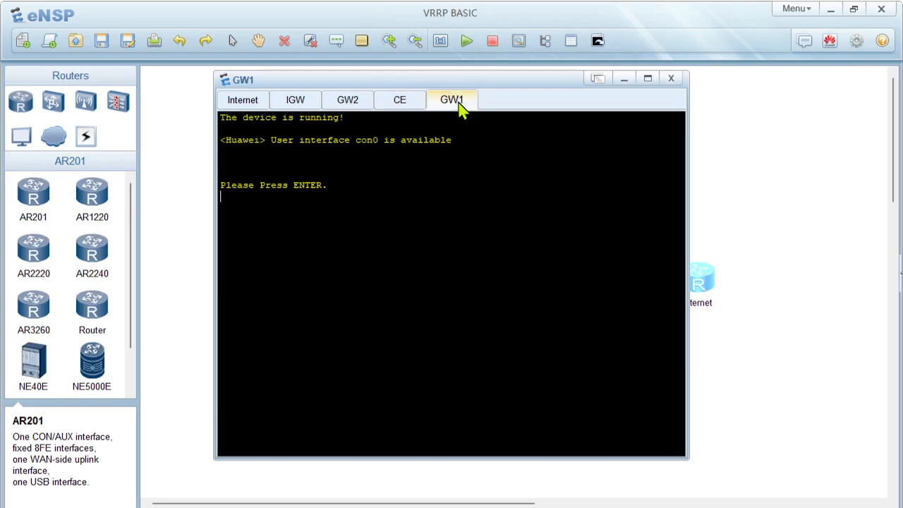
key(Return)
key(Return)
text(sys)
key(Return)
key(Return)
key(Return)
text(sy)
key(Tab)
text(GW01)
key(Return)
Step: Return GW01 to user view and save its configuration, confirming with y
key(Return)
key(Return)
key(Return)
text(ret)
key(Tab)
key(Return)
text(save)
key(Return)
key(Return)
key(Return)
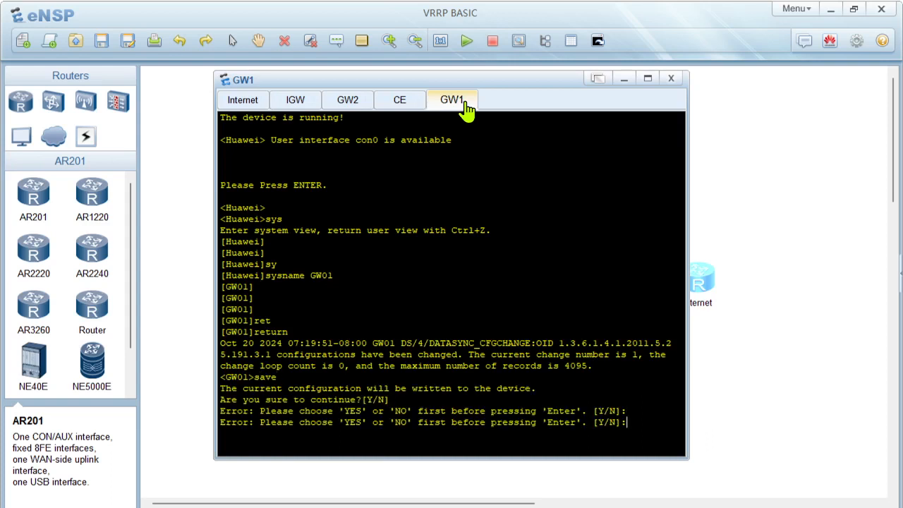
key(Return)
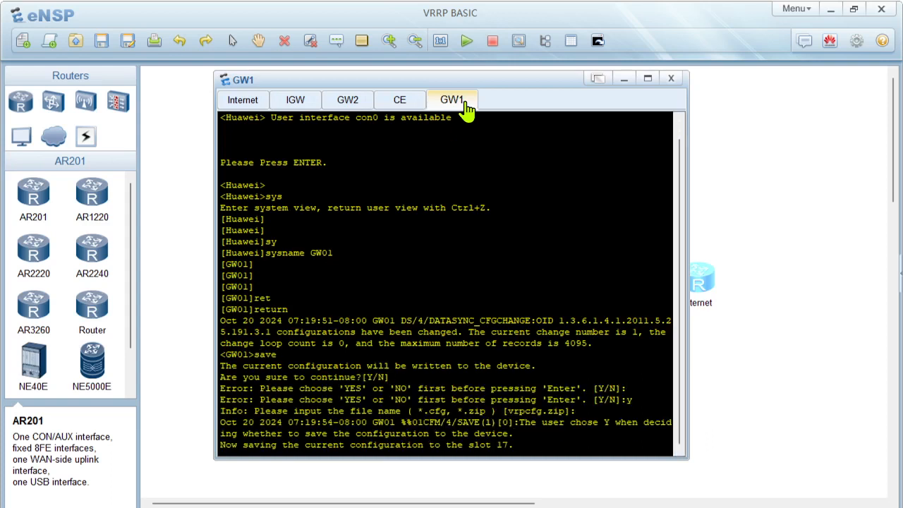
key(Return)
key(Return)
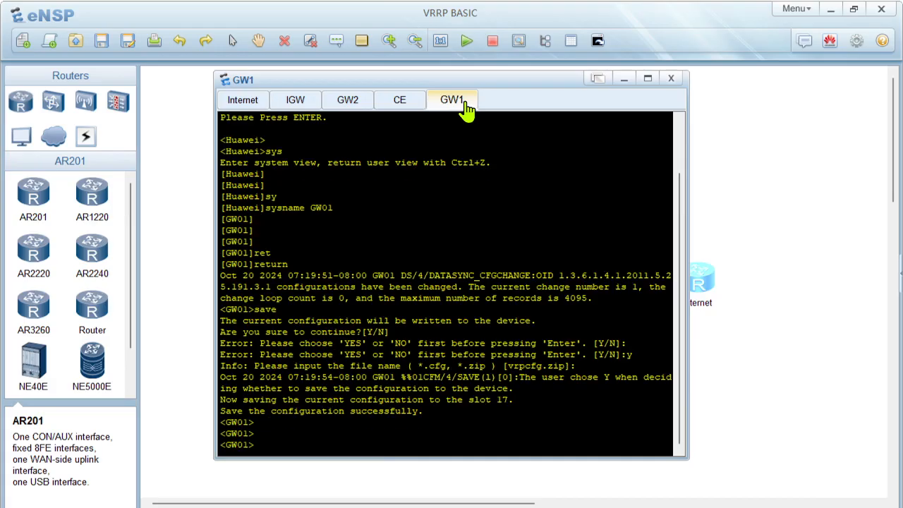
Step: Disable terminal monitoring on GW01 with the undo terminal monitor command
text(undo ter)
key(Tab)
key(Return)
text(und)
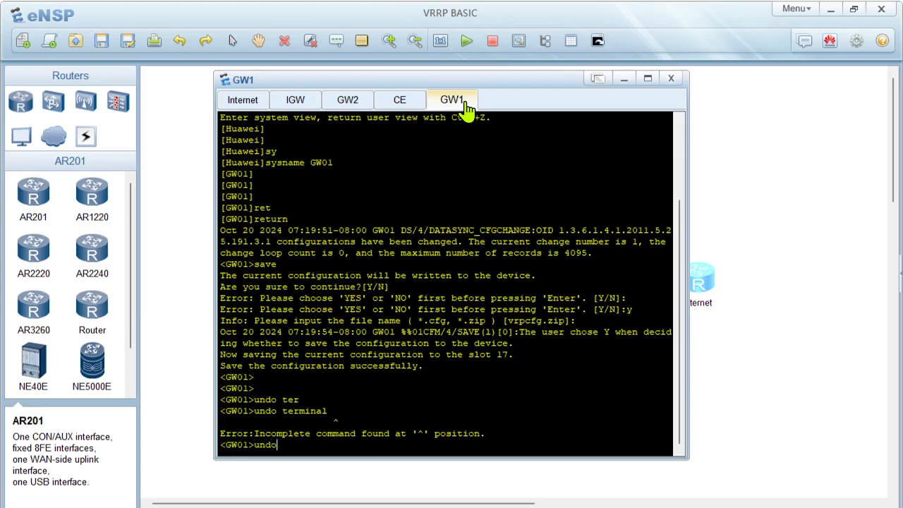
text(o)
key(Tab)
text(int)
key(Tab)
key(BackSpace)
key(BackSpace)
key(BackSpace)
text(ter)
key(Tab)
text(mon i)
key(Tab)
key(BackSpace)
key(BackSpace)
text(i)
key(Tab)
key(Return)
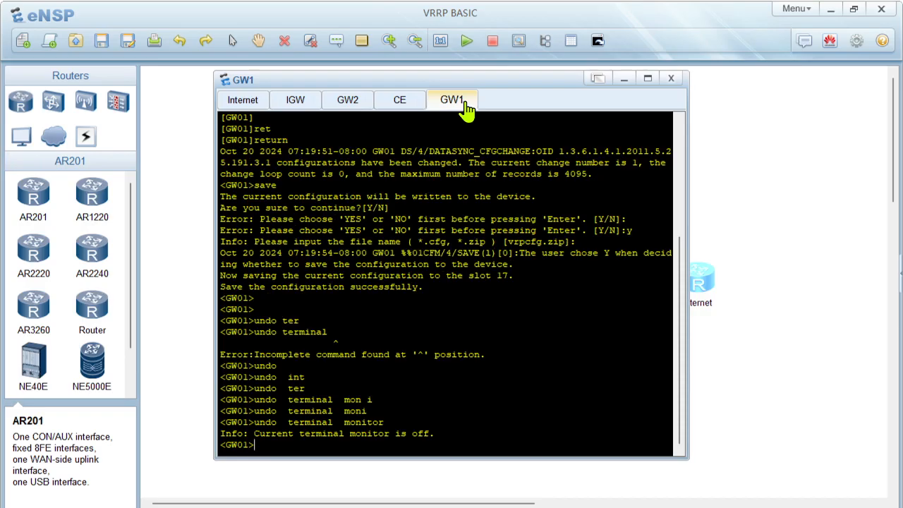
key(Return)
key(Return)
key(Return)
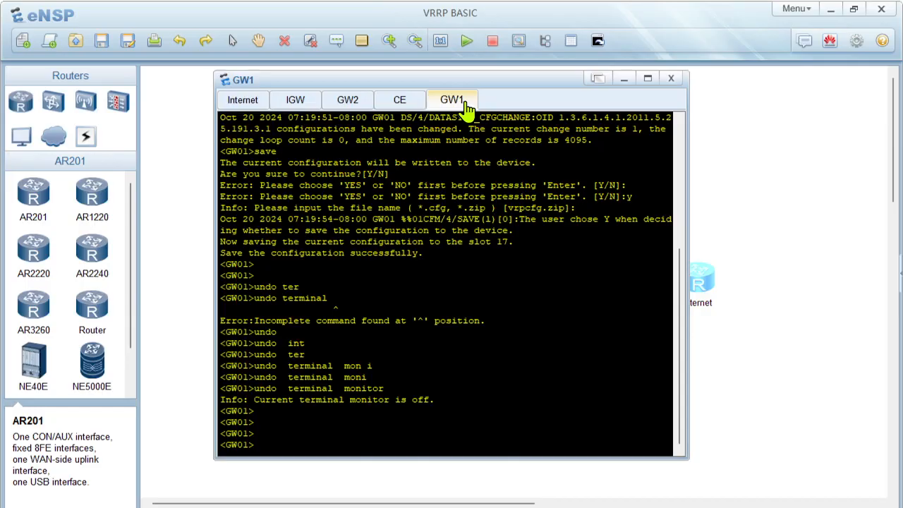
Step: Arrange the console window beside the topology diagram so both are visible
drag(456, 90, 677, 124)
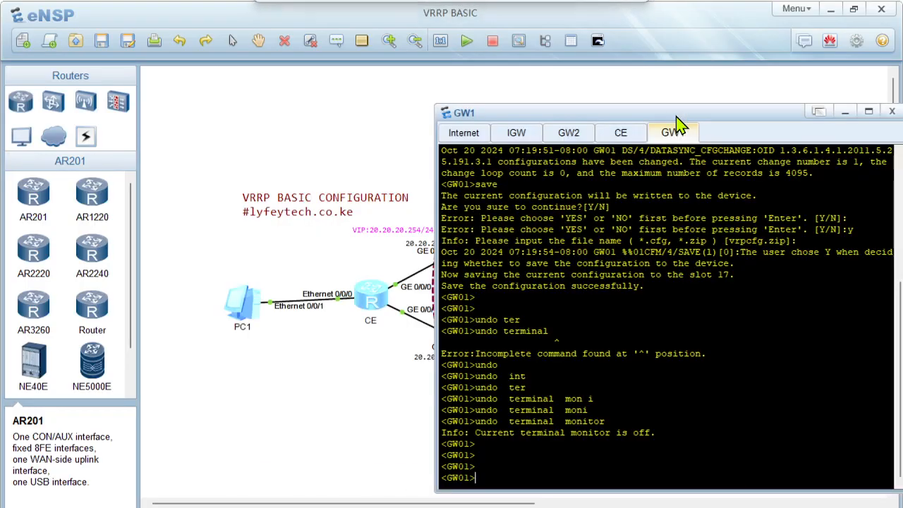
drag(666, 23, 312, 44)
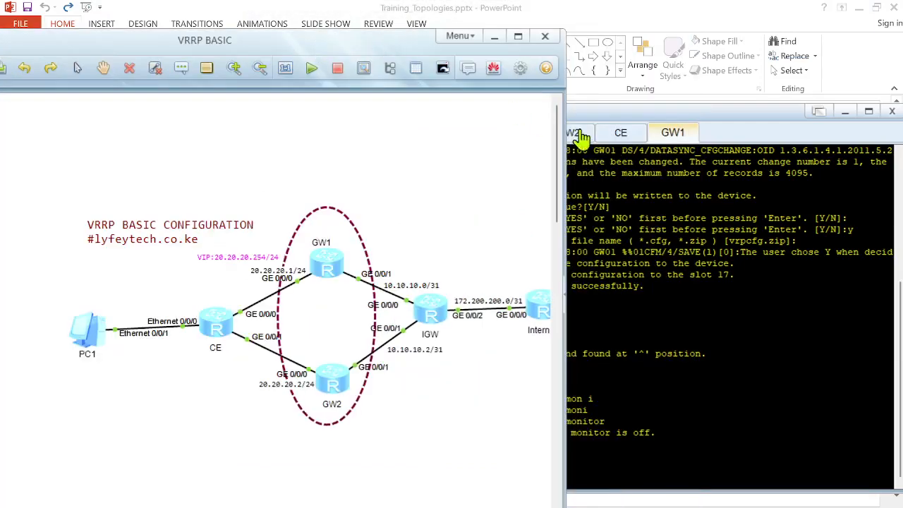
click(705, 122)
drag(702, 114, 683, 55)
click(565, 397)
Step: Enter system view on GW01, assign 10.10.10.1/24 to interface GigabitEthernet 0/0/0, and quit the interface
key(Return)
key(Return)
key(Return)
text(sys)
key(Return)
key(Return)
key(Return)
key(Return)
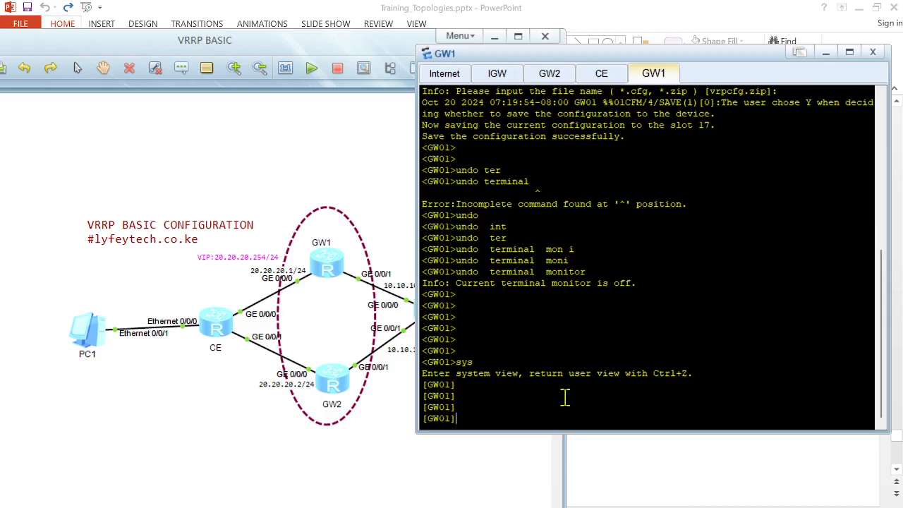
text(interf)
key(Tab)
text(g)
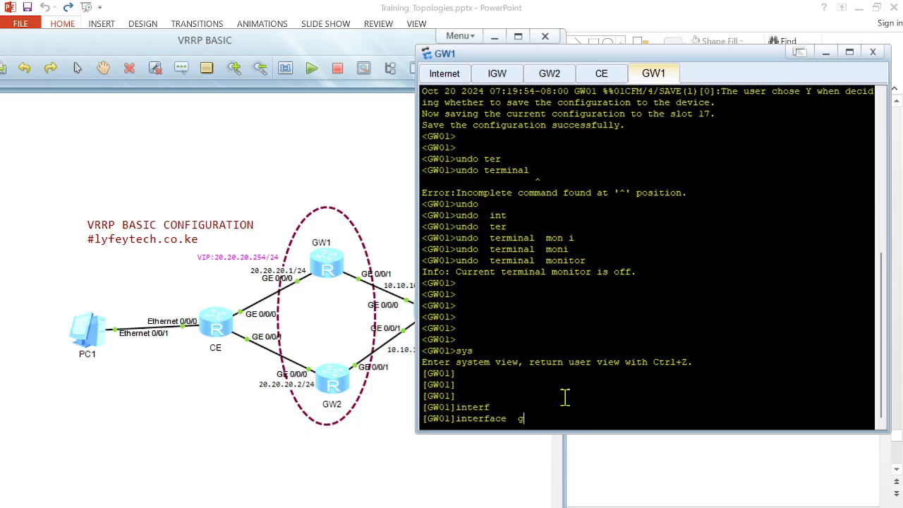
text(abi)
key(Tab)
text(0/0/0)
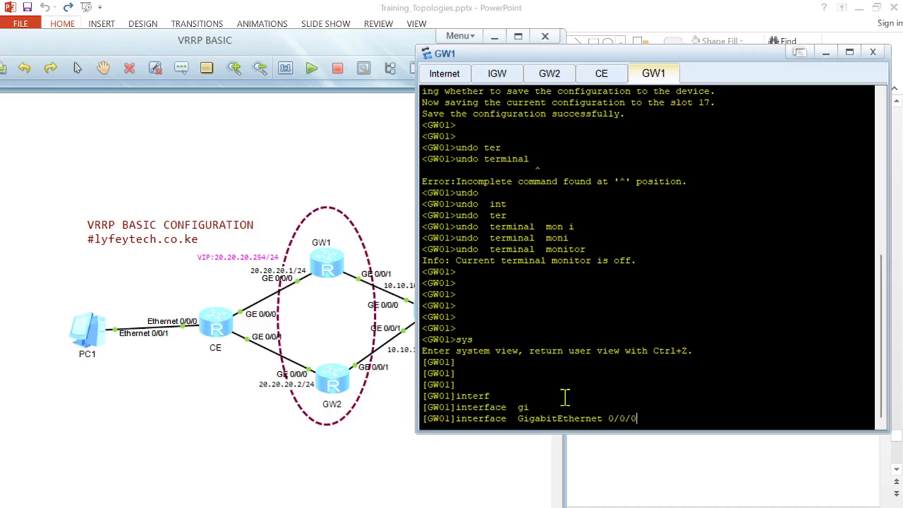
key(Return)
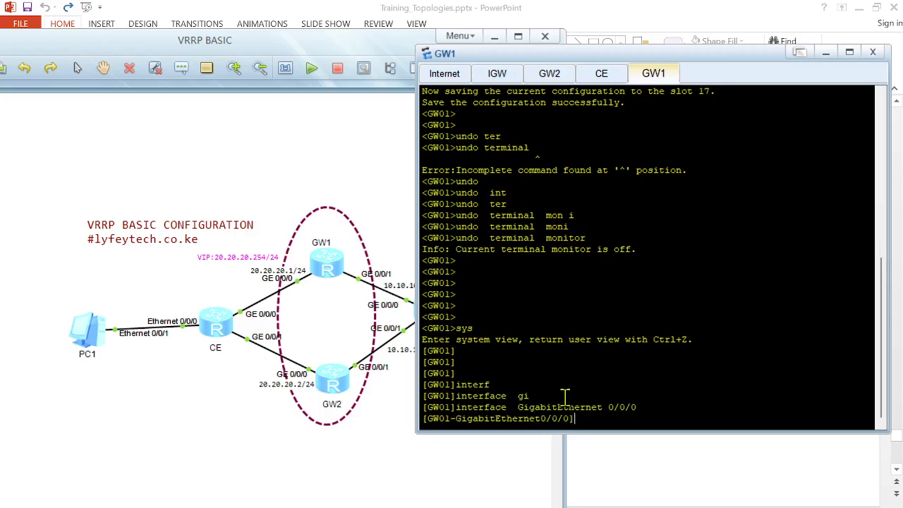
text(ip ad)
key(Tab)
text(0)
key(BackSpace)
text(10.10.10)
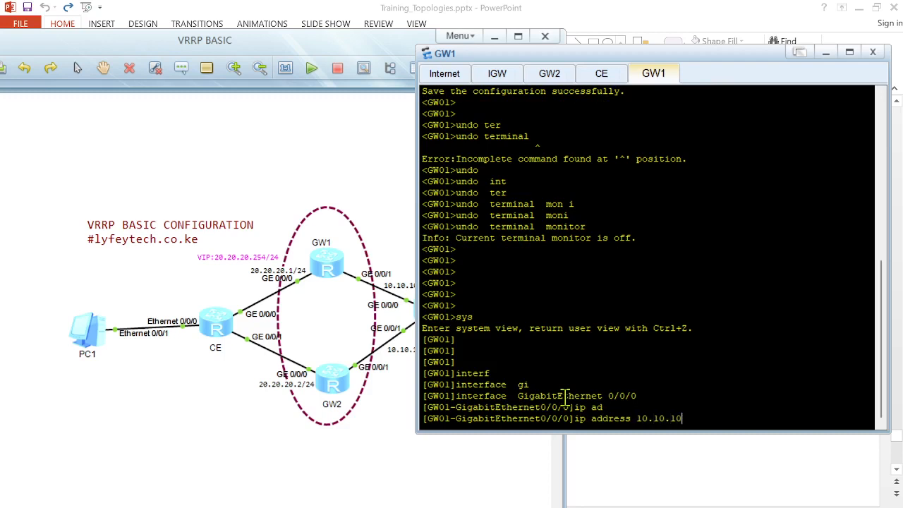
text(.1 24)
key(Return)
key(Return)
key(Return)
text(qui)
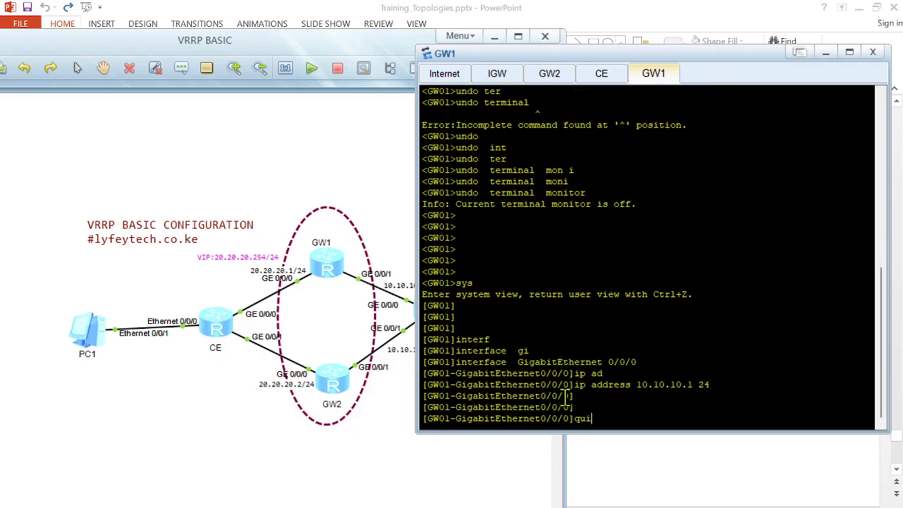
text(t)
key(Return)
key(Return)
key(Return)
Step: On GW01, assign 10.10.10.0/31 to interface GigabitEthernet 0/0/1 and quit the interface
text(interf)
key(Tab)
text(g)
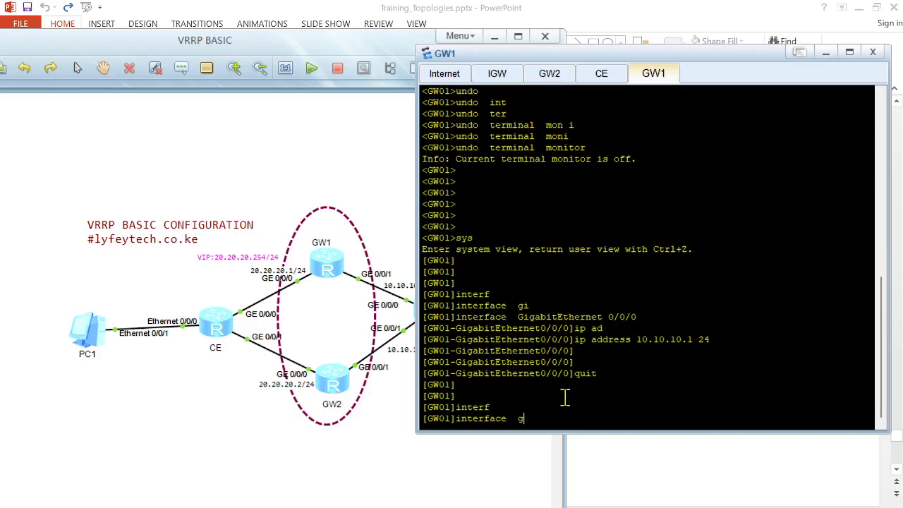
text(abi)
key(Tab)
text(0/0/)
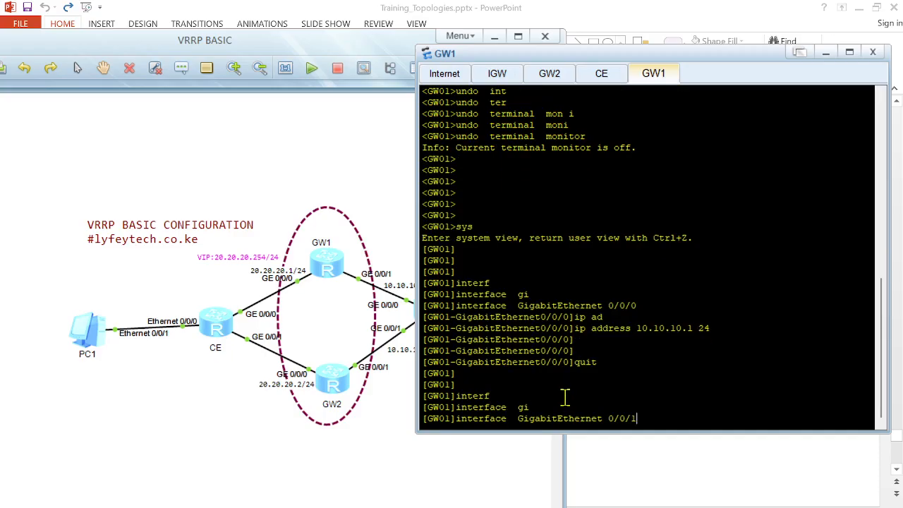
text(1)
key(Return)
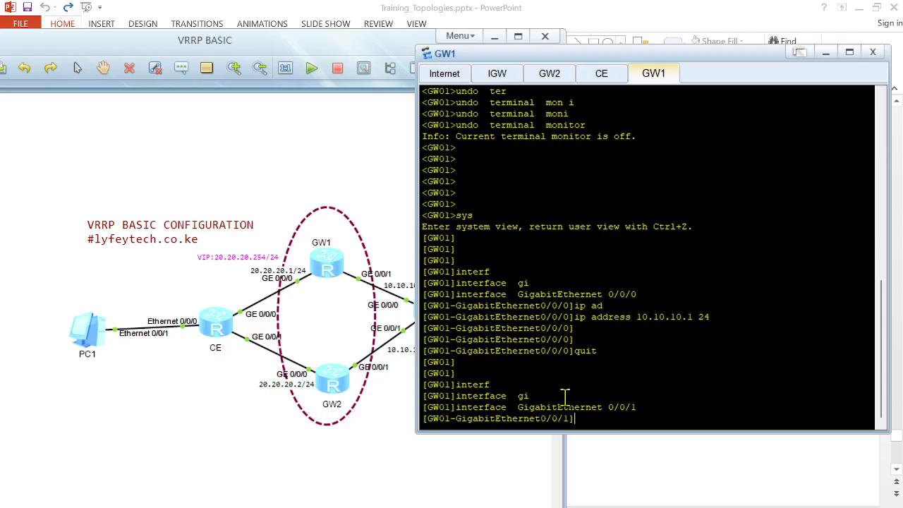
click(400, 45)
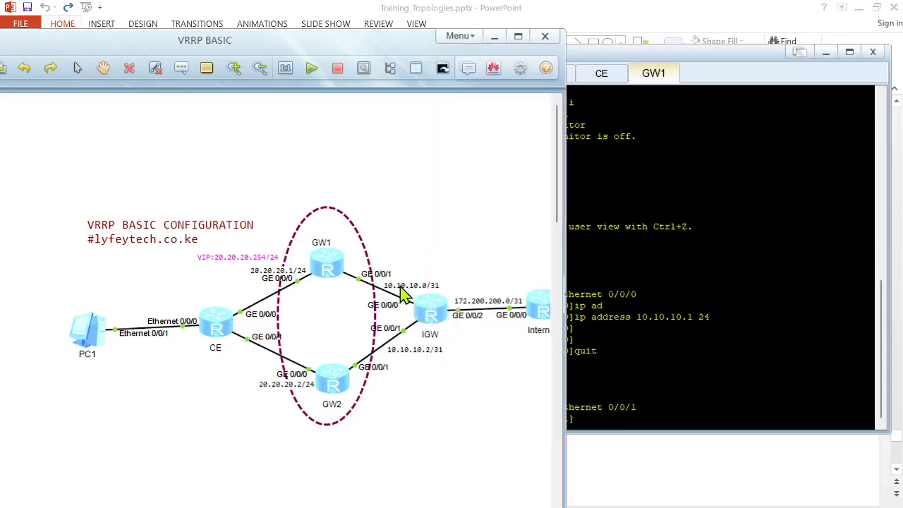
click(653, 325)
text(ip ad)
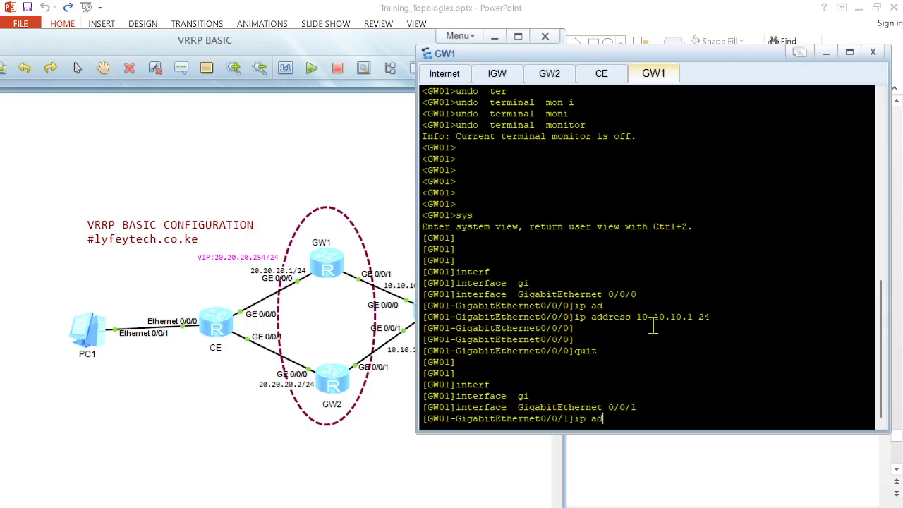
key(Tab)
text(10.10.10.0 31)
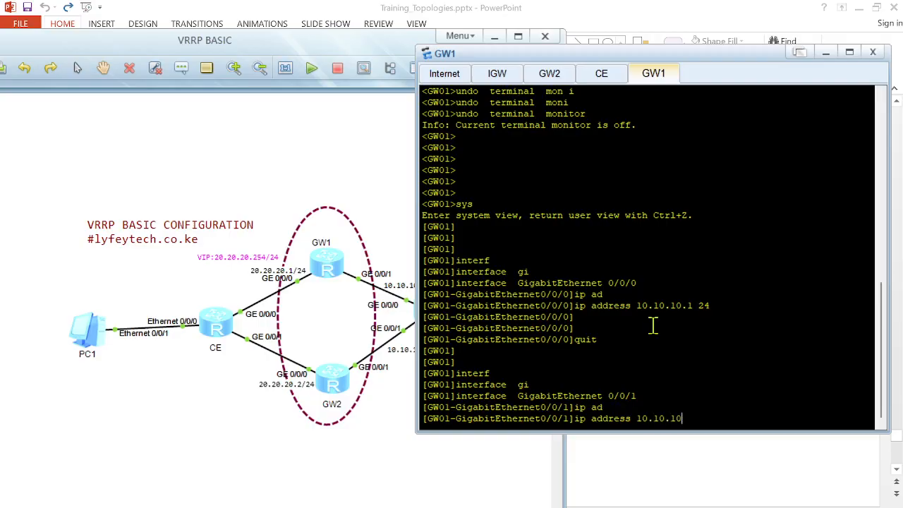
key(Return)
key(Return)
key(Return)
key(Return)
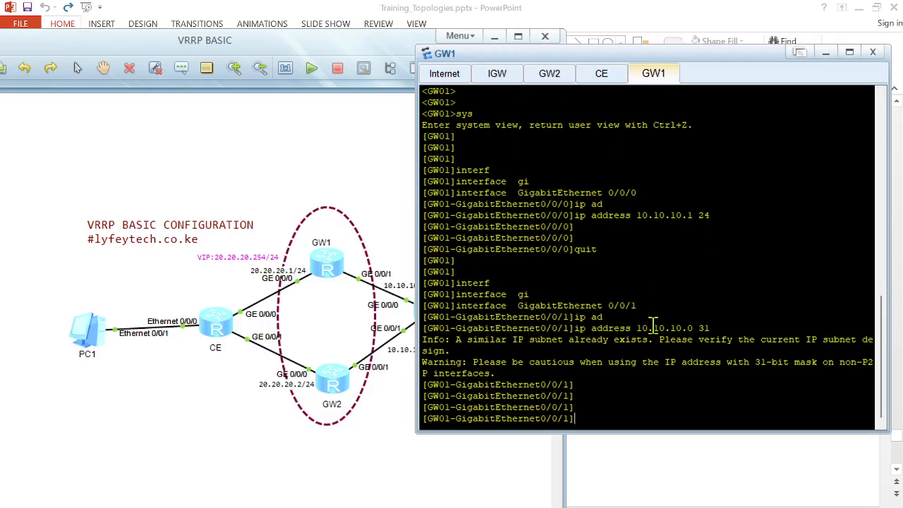
text(quit)
key(Return)
key(Return)
key(Return)
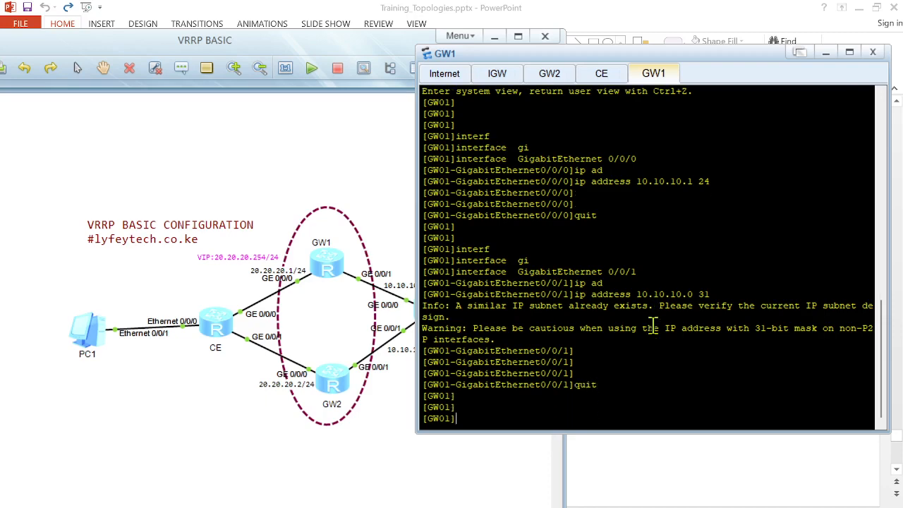
Step: Switch to GW2's console, return to user view, and disable terminal monitoring with undo terminal monitor
click(550, 73)
key(Return)
key(Return)
key(Return)
text(inter)
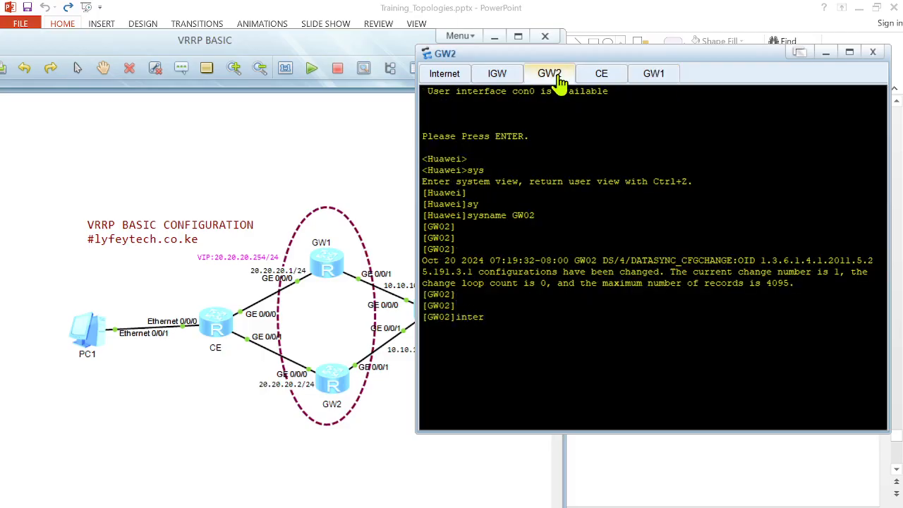
key(BackSpace)
key(BackSpace)
key(BackSpace)
key(BackSpace)
text(ret)
key(Tab)
key(Return)
key(Return)
text(undo terminal  mon)
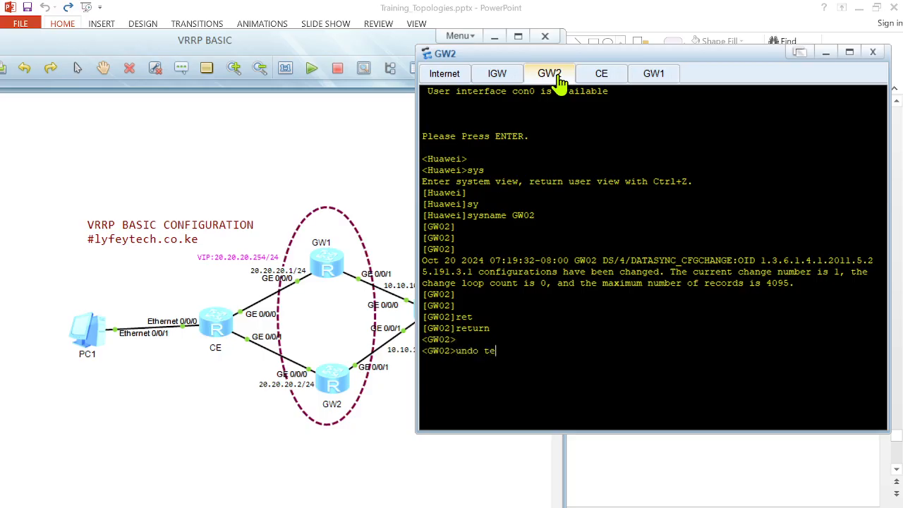
key(Tab)
text(moni)
key(Tab)
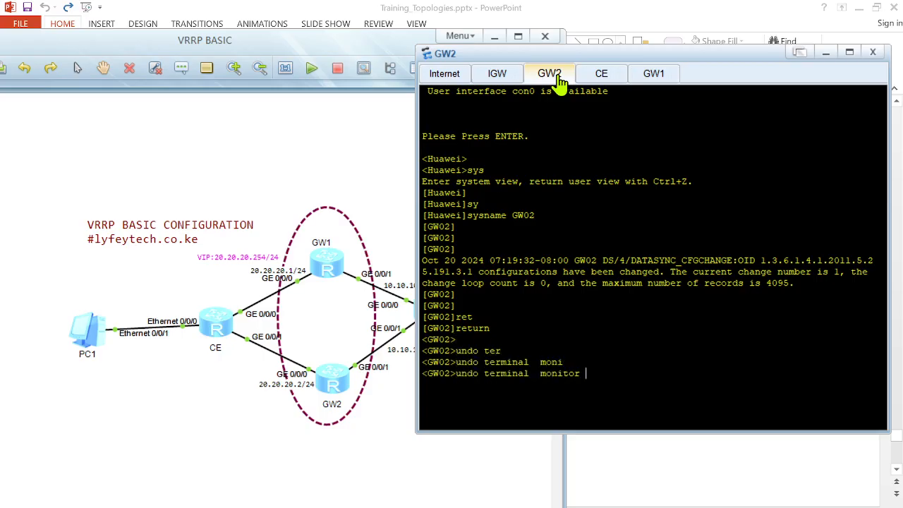
key(Return)
key(Return)
key(Return)
Step: Enter system view on GW02, assign 20.20.20.2/24 to GigabitEthernet 0/0/0, check it with display this, and quit
text(sy)
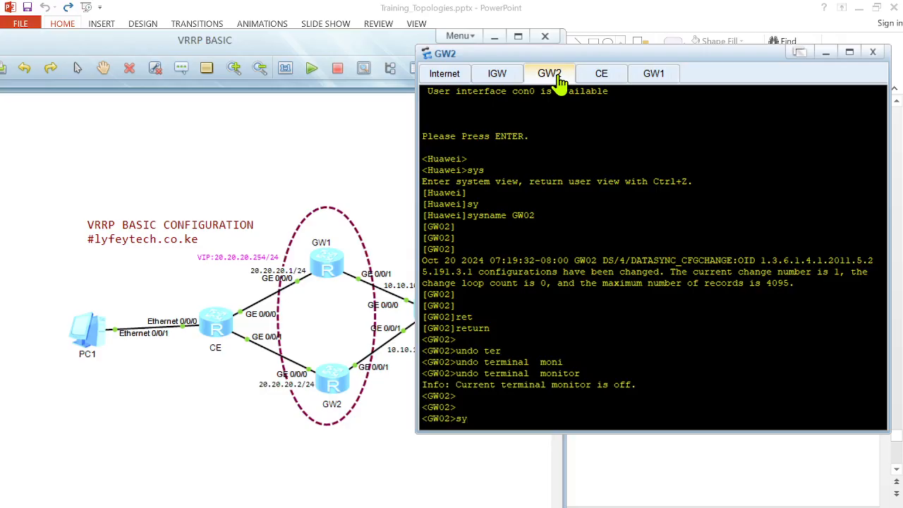
text(s)
key(Return)
key(Return)
key(Return)
key(Return)
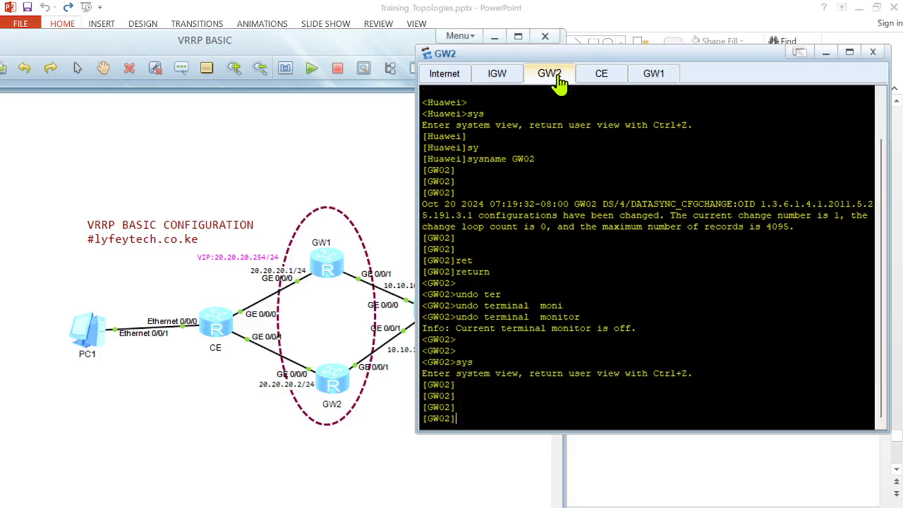
text(interf)
key(Tab)
text(gi)
key(Tab)
text(0/0/0)
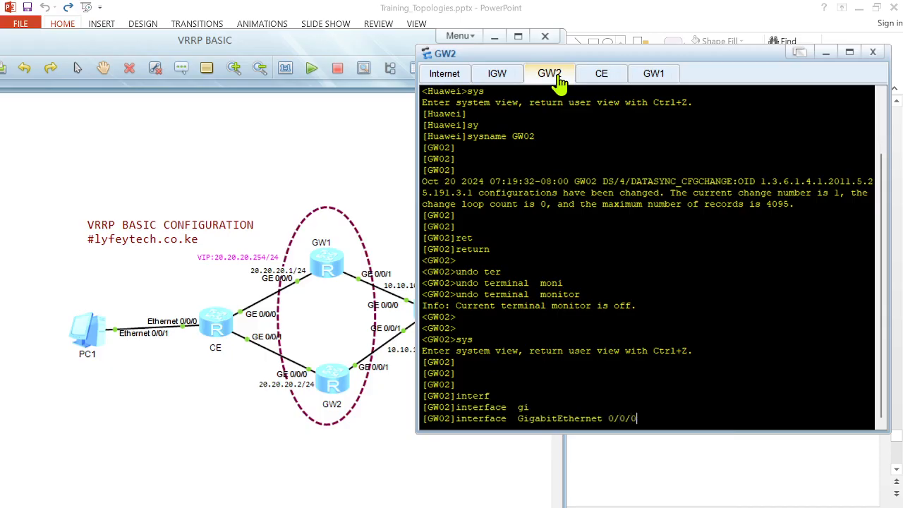
key(Return)
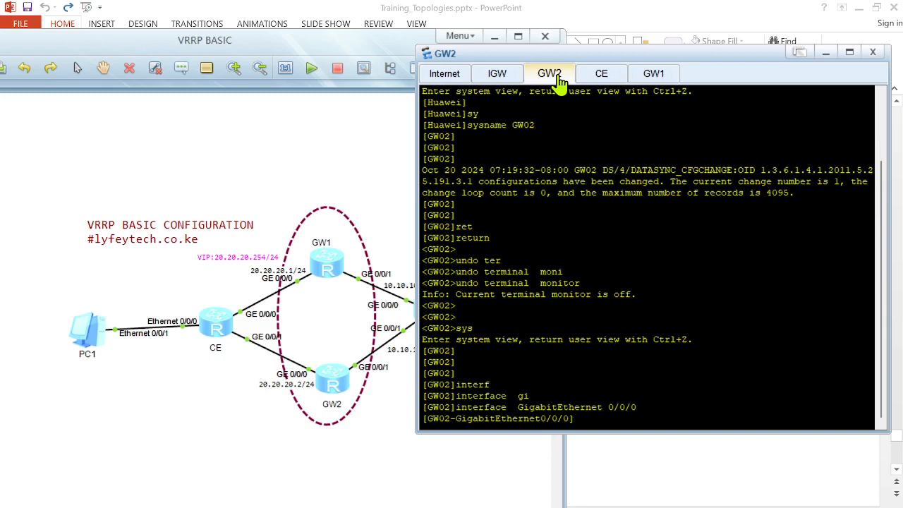
text(ip ad)
key(Tab)
text(20.20.20.2 24)
key(Return)
key(Return)
key(Return)
key(Return)
key(Return)
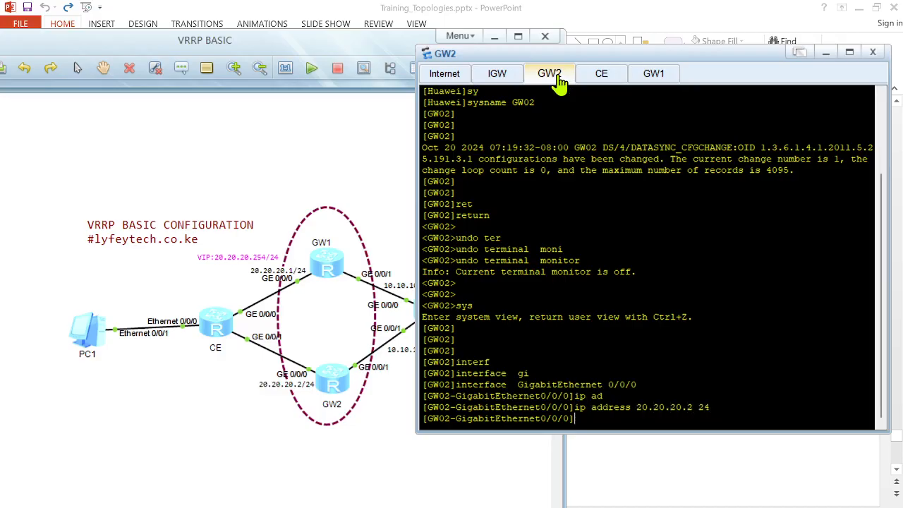
text(dis this)
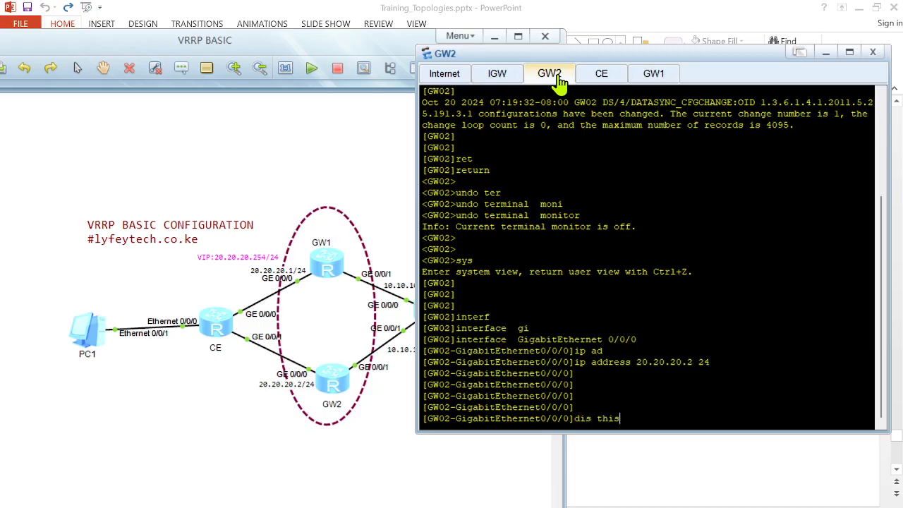
key(Return)
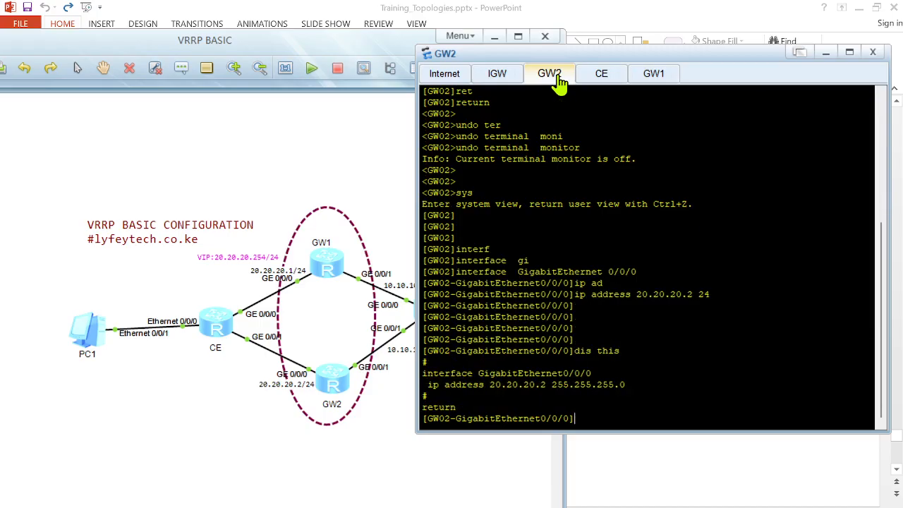
text(quit)
key(Return)
key(Return)
Step: Assign 10.10.10.2/31 to GW02's GigabitEthernet 0/0/1, check it with display this, and quit the interface
text(interf)
key(Tab)
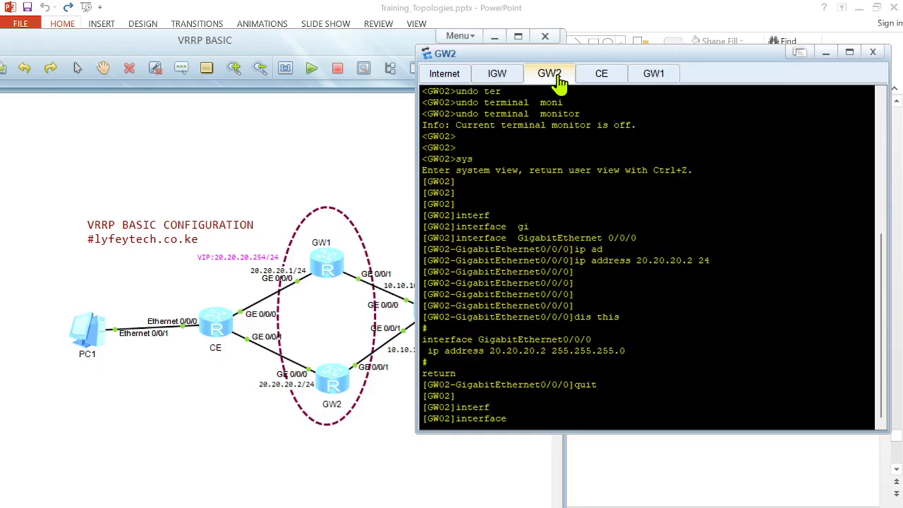
text(gi)
key(Tab)
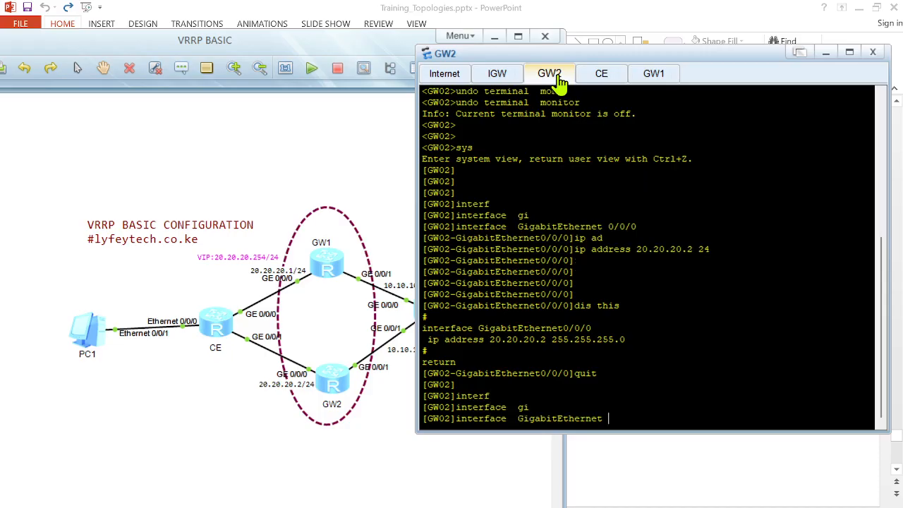
text(0/0/1)
key(Return)
text(ip ad)
key(Tab)
text(10.10)
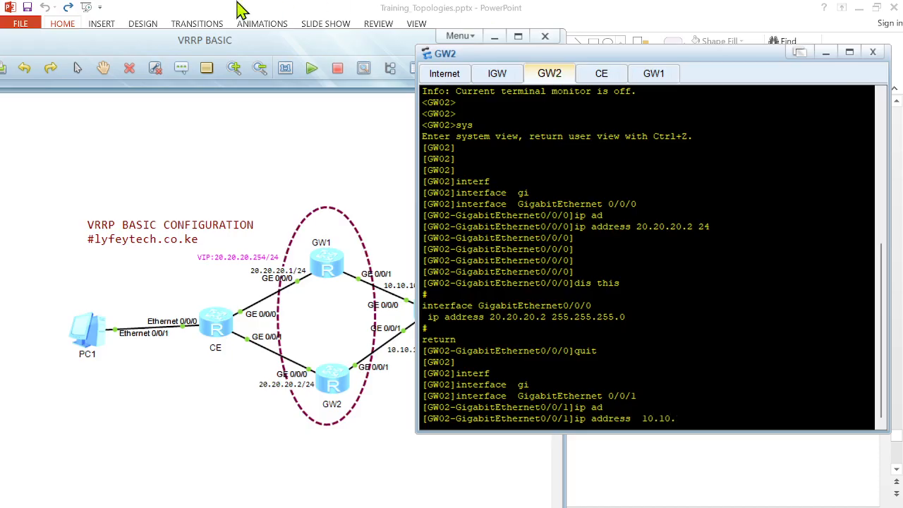
click(299, 185)
click(714, 395)
text(.10.2 31)
key(Return)
key(Return)
key(Return)
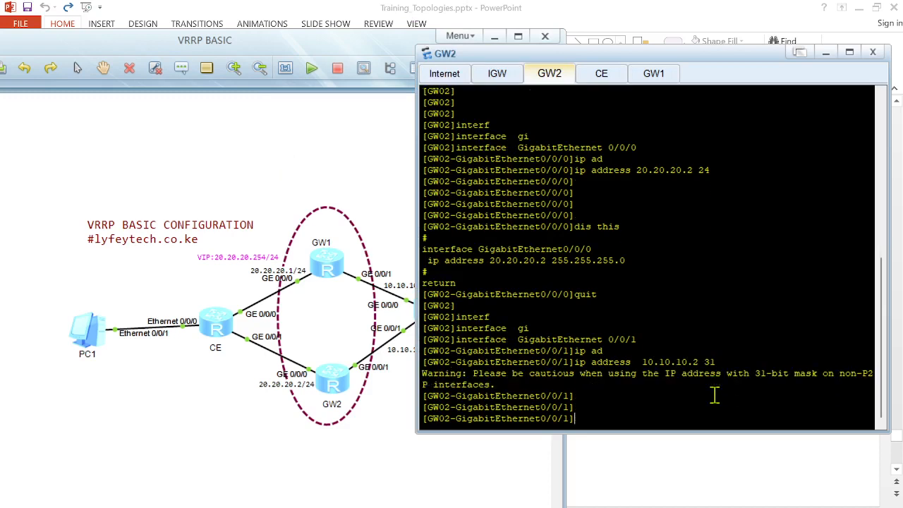
text(dis this)
key(Return)
key(Return)
key(Return)
text(quit)
key(Return)
key(Return)
key(Return)
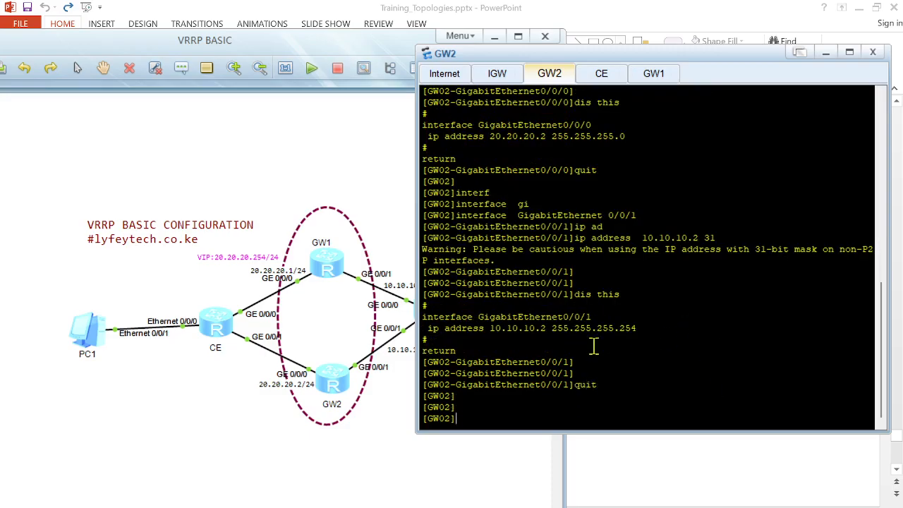
Step: Display GW02's current configuration and highlight the two configured GigabitEthernet interface addresses
text(displ)
key(Tab)
text(cur)
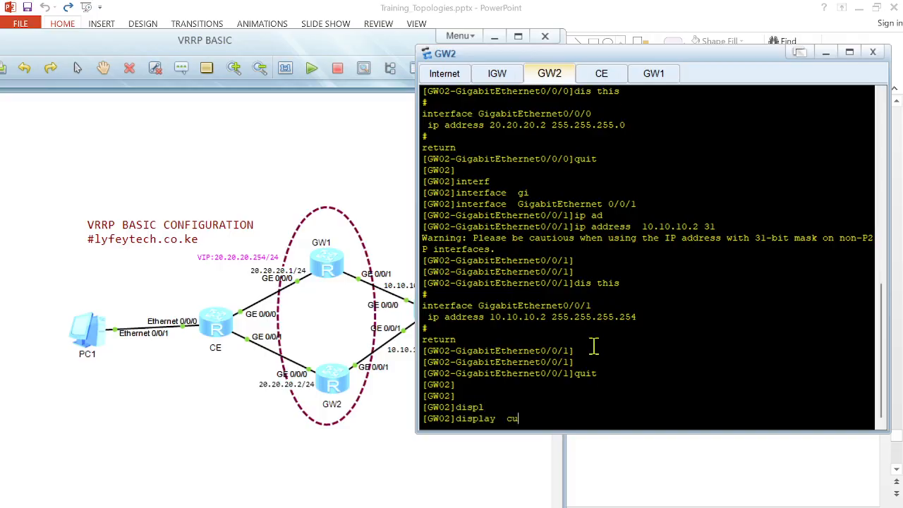
key(Tab)
key(Return)
key(space)
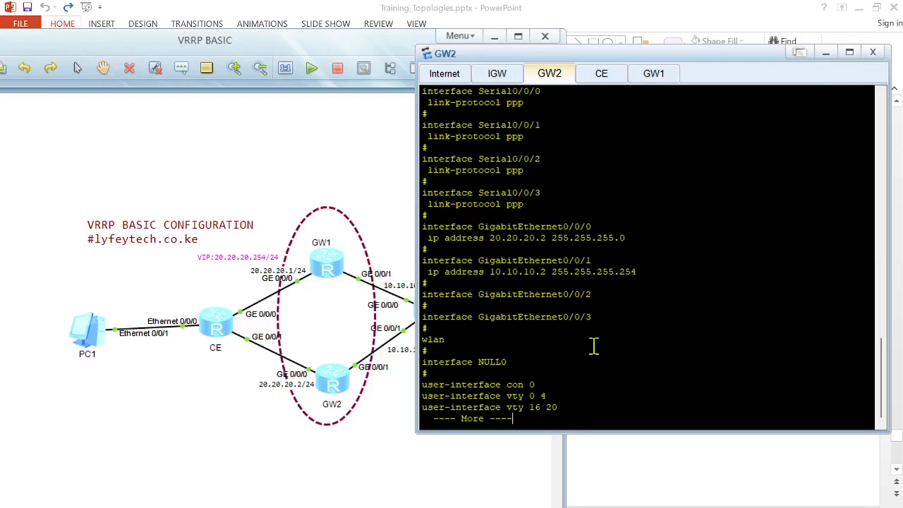
drag(429, 284, 402, 223)
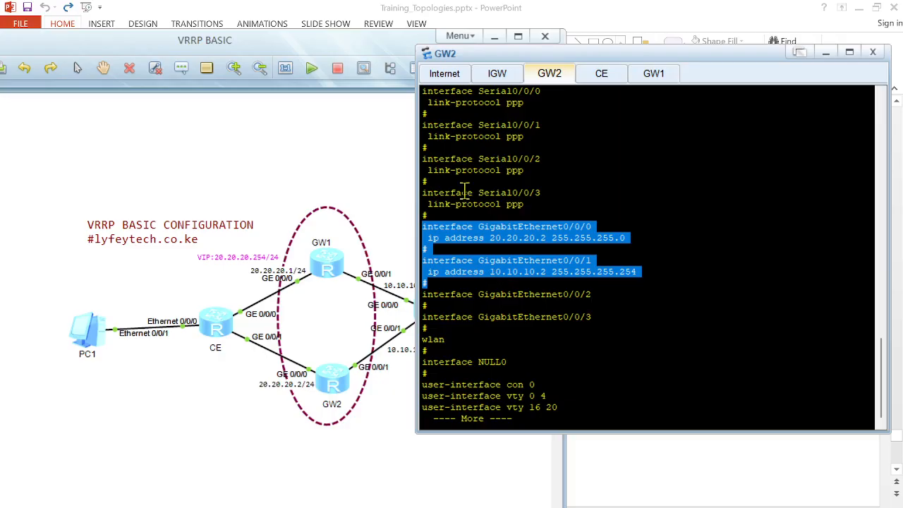
Step: Switch to IGW's console, return to user view, and disable terminal monitoring with undo terminal monitor
click(504, 79)
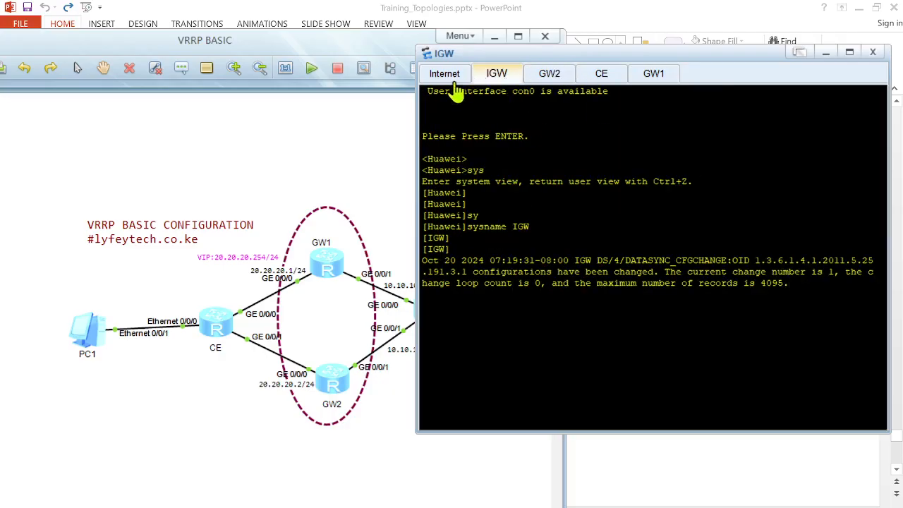
click(363, 140)
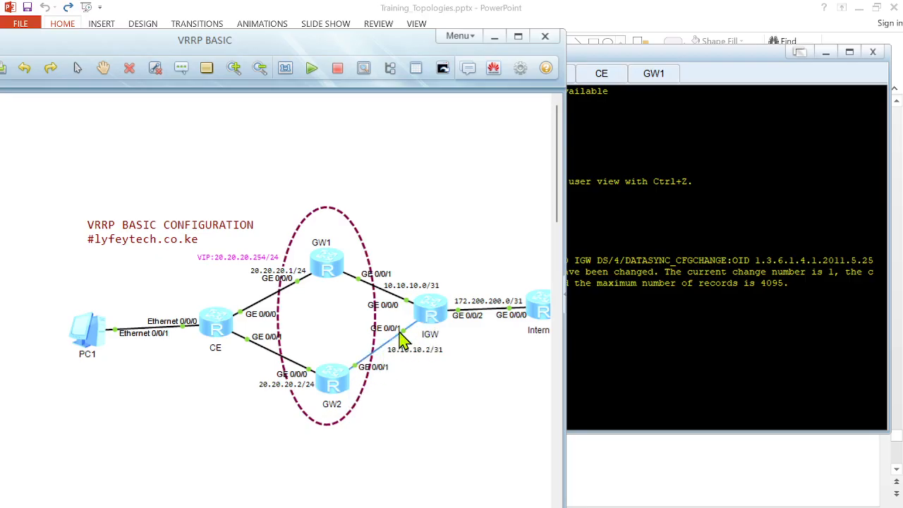
click(663, 211)
key(Return)
key(Return)
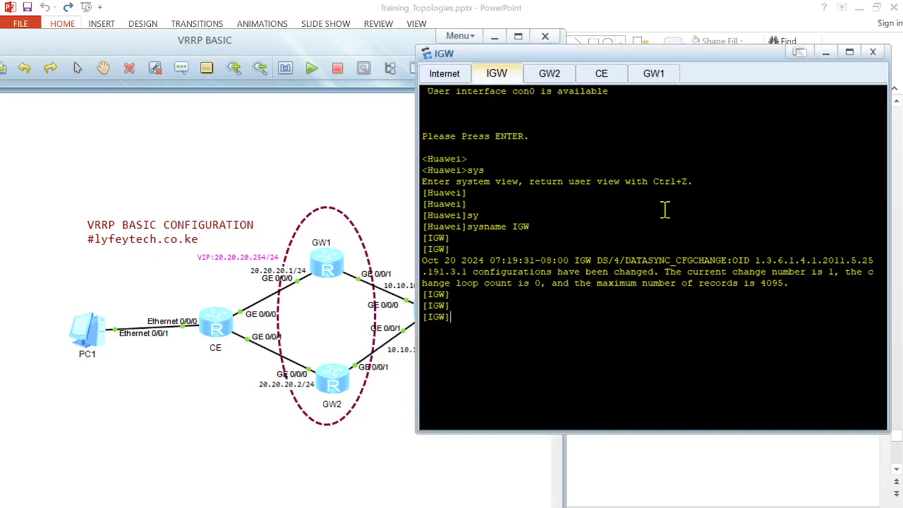
text(ret)
key(Tab)
key(Return)
text(undo etr)
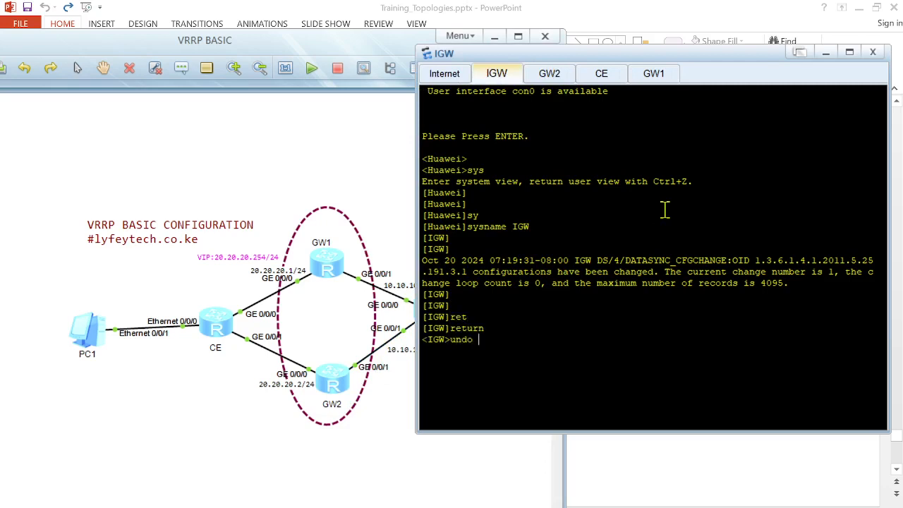
key(Tab)
text(ter)
key(Tab)
text(mon)
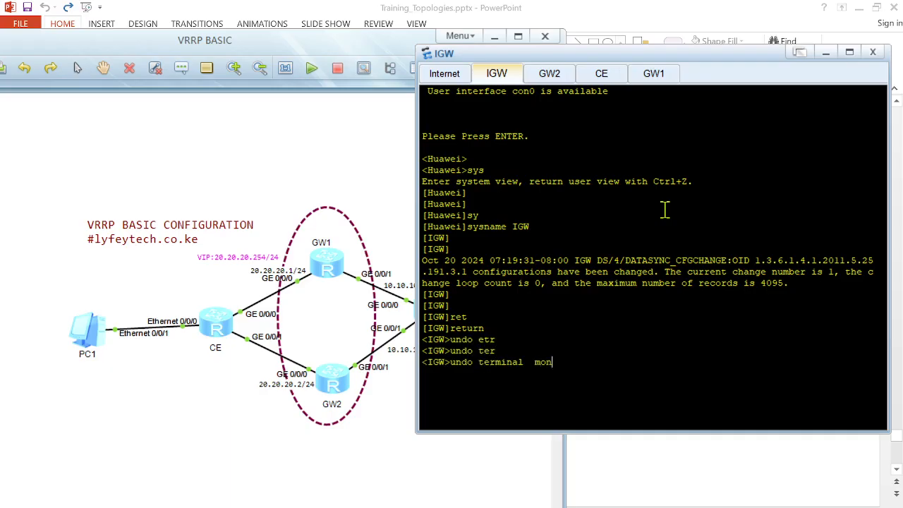
key(Tab)
key(Return)
key(Return)
key(Return)
Step: Enter system view on IGW, assign 10.10.10.1/31 to GigabitEthernet 0/0/0, and quit the interface
text(sys)
key(Return)
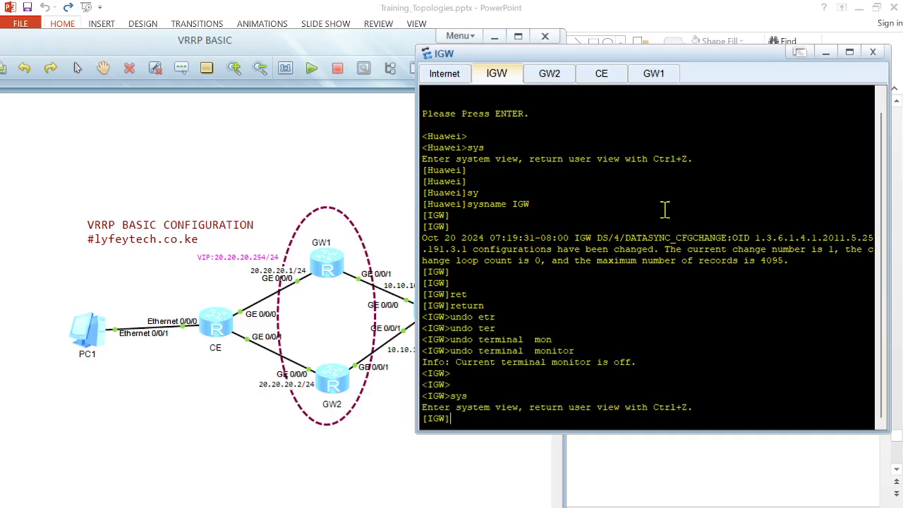
key(Return)
key(Return)
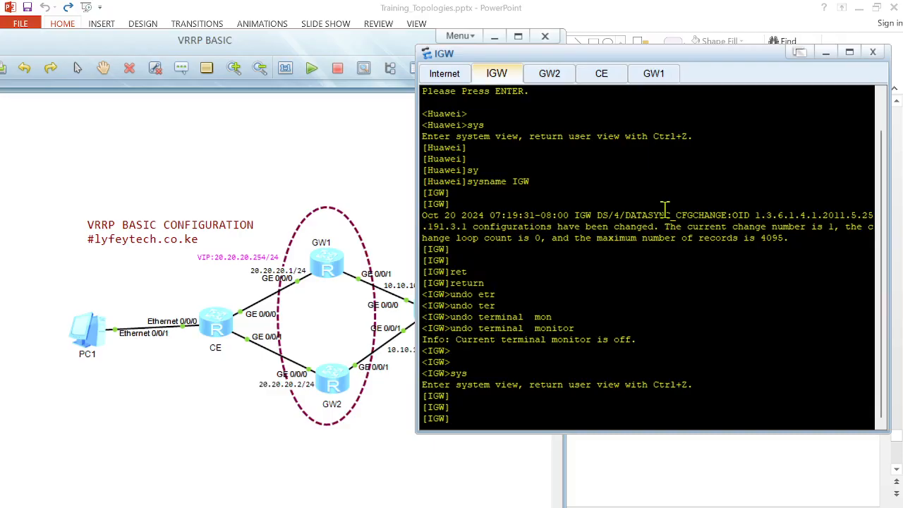
text(interf)
key(Tab)
text(gi)
key(Tab)
text(0/0/0)
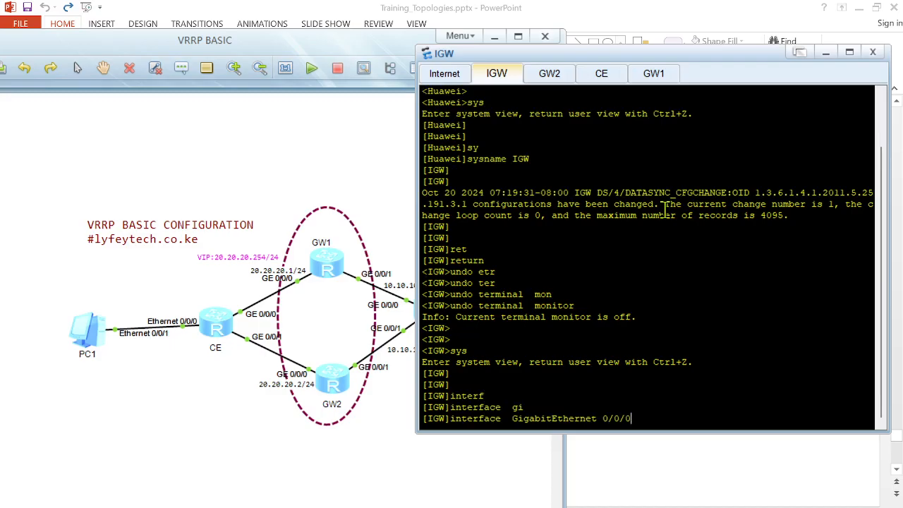
key(Return)
key(Return)
key(Return)
text(ip ad)
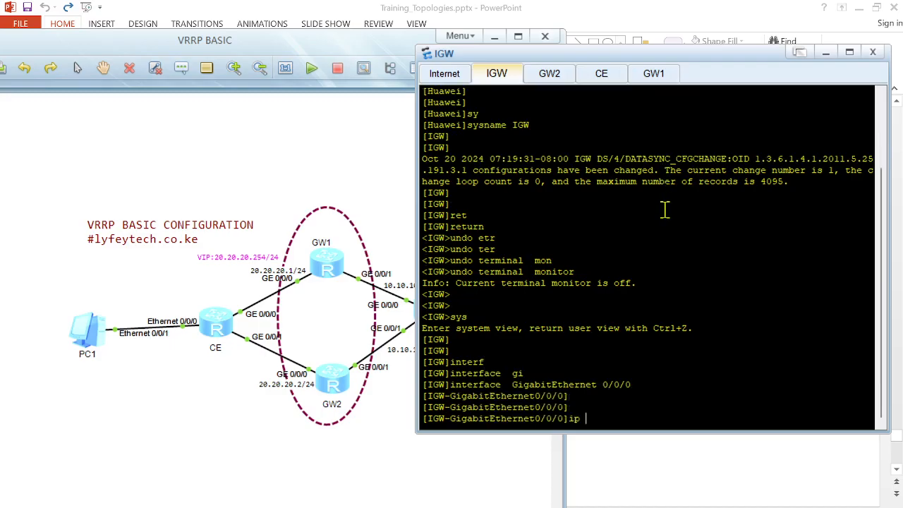
key(Tab)
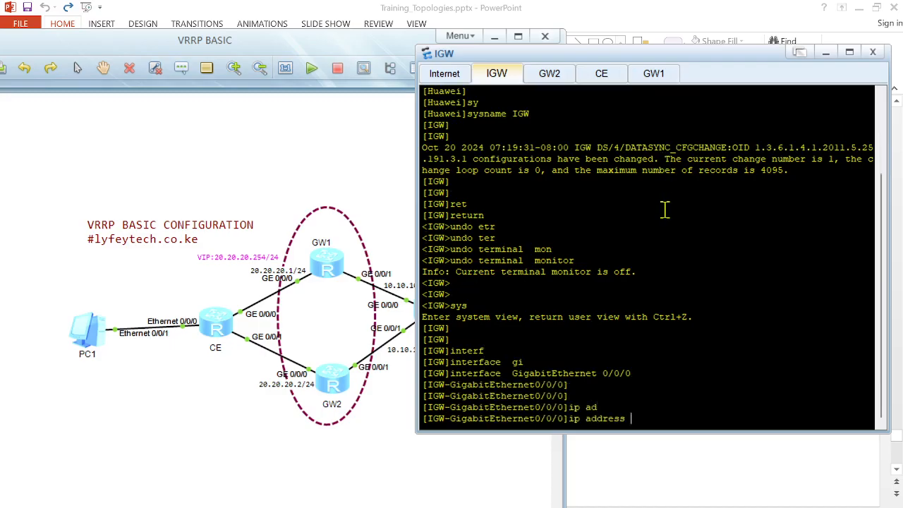
text(10.10.10)
click(379, 273)
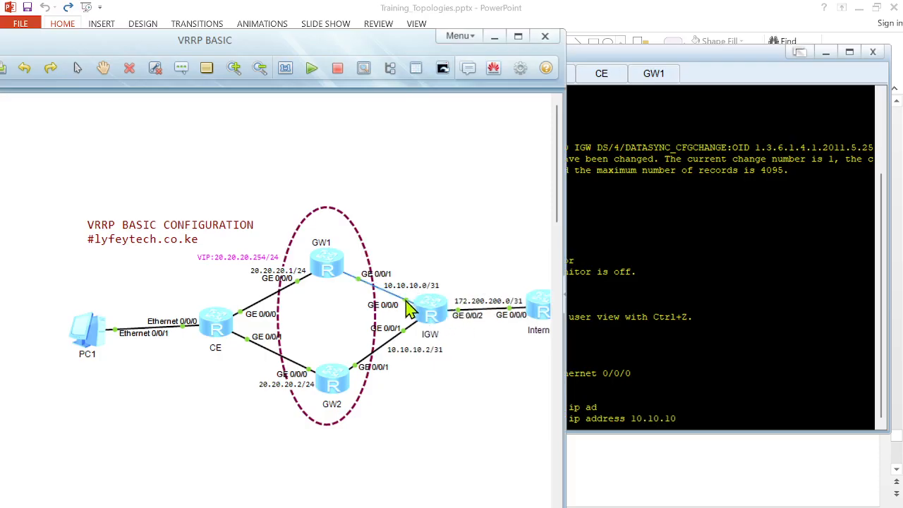
click(707, 323)
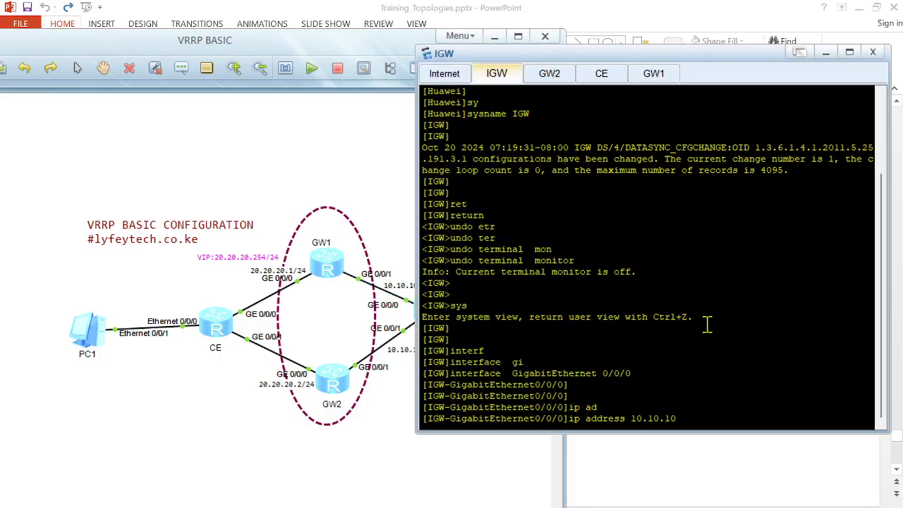
text(.1 31)
key(Return)
key(Return)
key(Return)
text(quit)
key(Return)
key(Return)
Step: Assign 10.10.10.3/31 to IGW's GigabitEthernet 0/0/1 and quit the interface
text(interf)
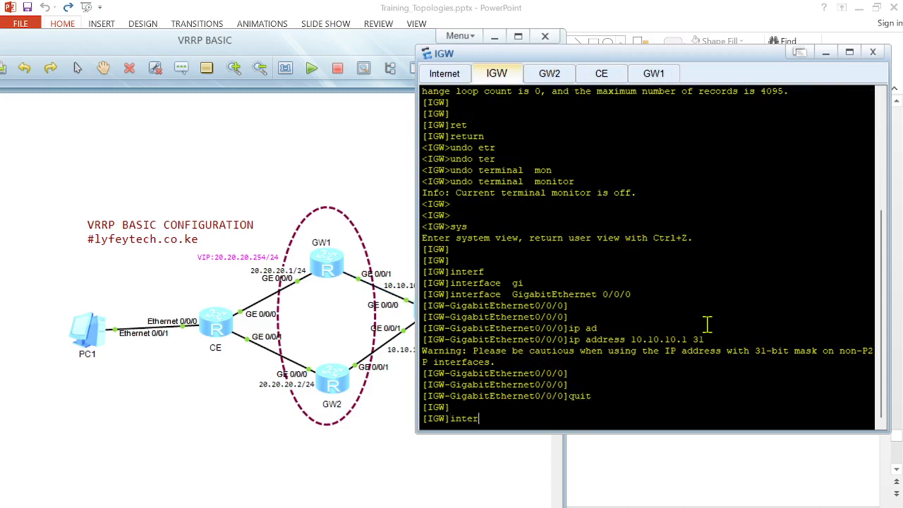
key(Tab)
text(gabi)
key(Tab)
text(0/0/1)
key(Return)
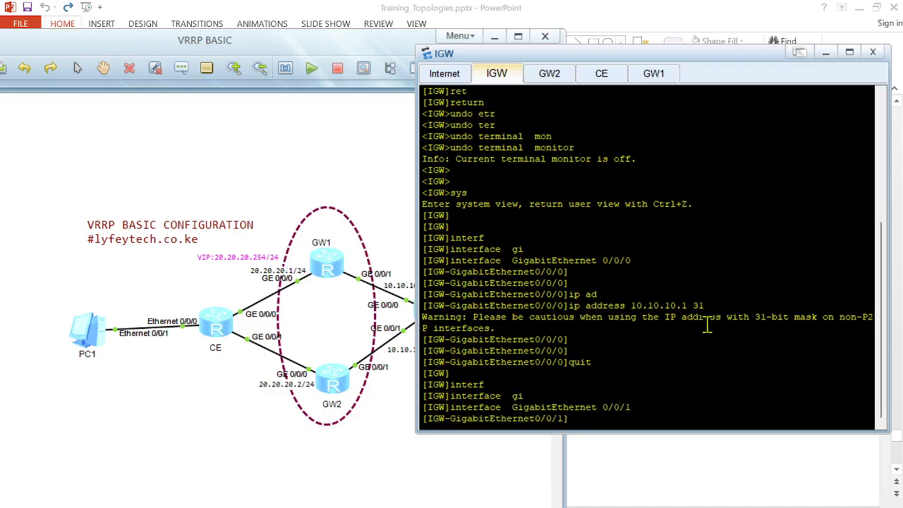
text(10)
click(352, 454)
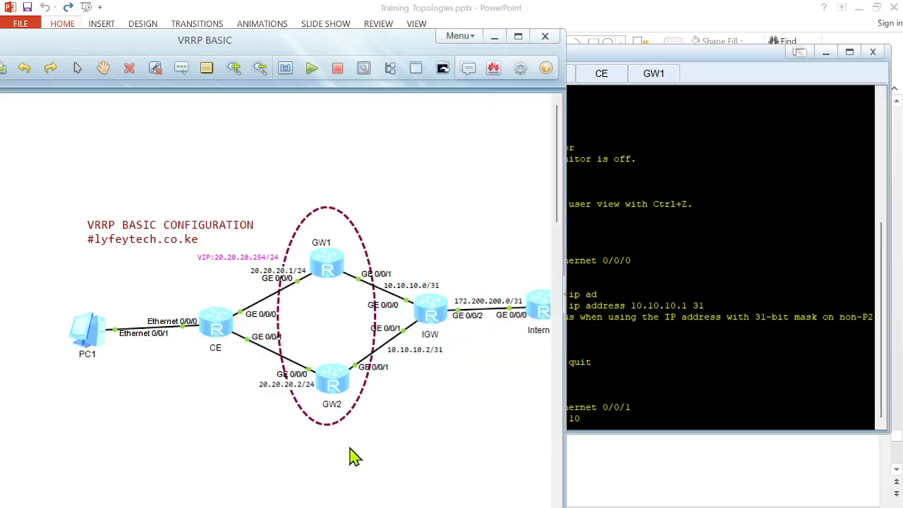
click(720, 340)
key(BackSpace)
key(BackSpace)
text(ip ad)
key(Tab)
text(10.10.10.3 )
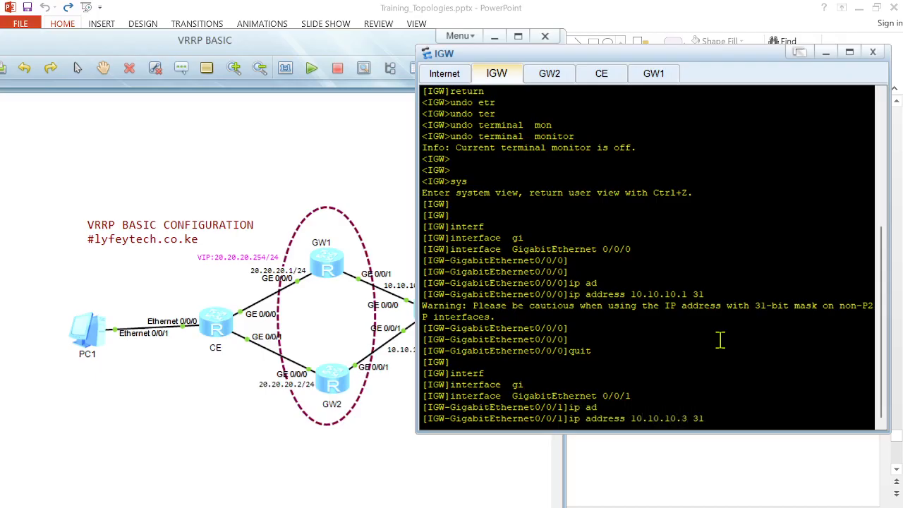
text(31)
key(Return)
key(Return)
key(Return)
text(quit)
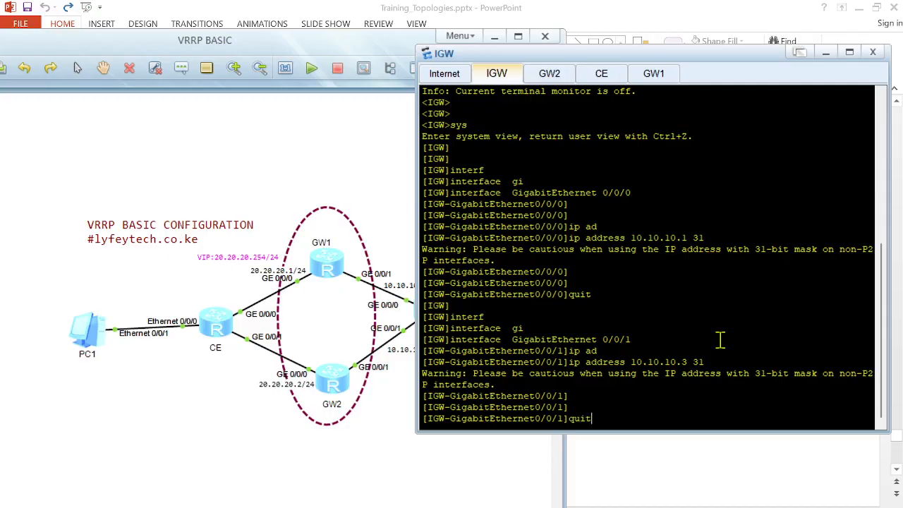
key(Return)
key(Return)
key(Return)
Step: Assign 172.200.200.0/31 to IGW's GigabitEthernet 0/0/2 and quit the interface
text(interf)
key(Tab)
text(gi)
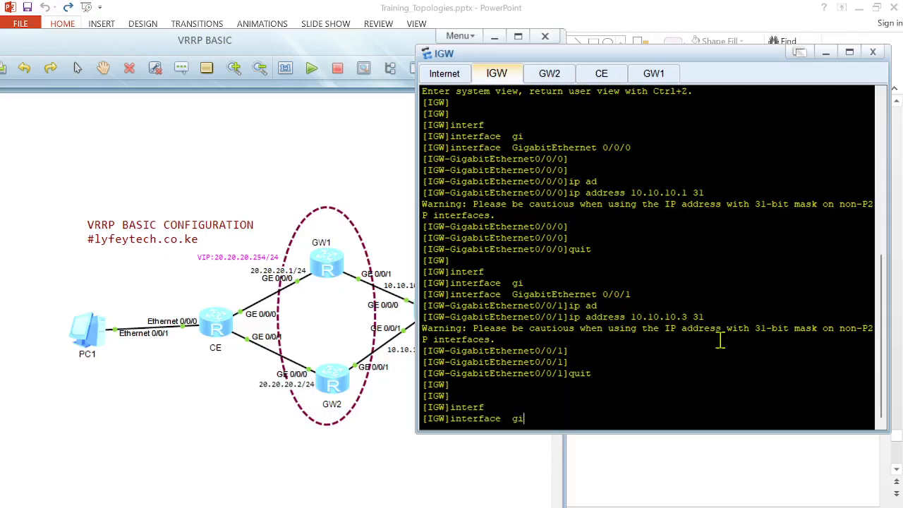
key(Tab)
text(0/0/2)
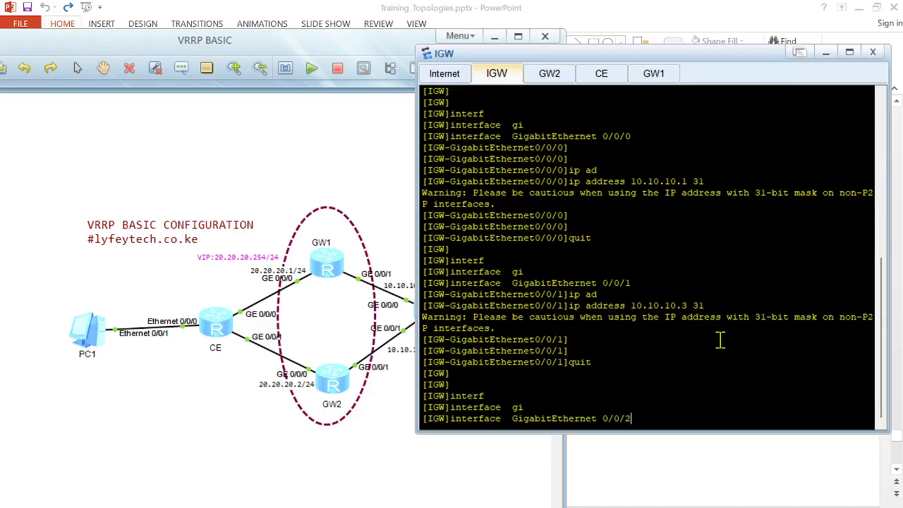
key(Return)
text(ip a)
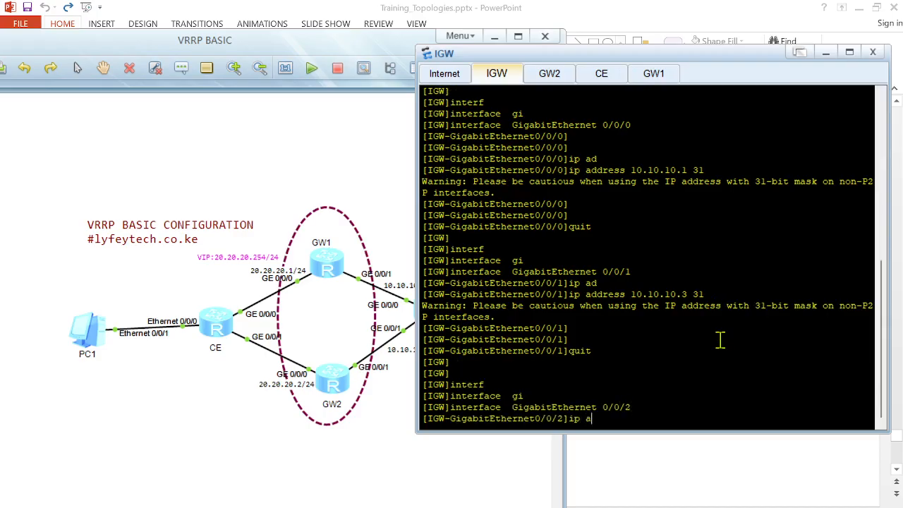
text(d)
key(Tab)
click(382, 483)
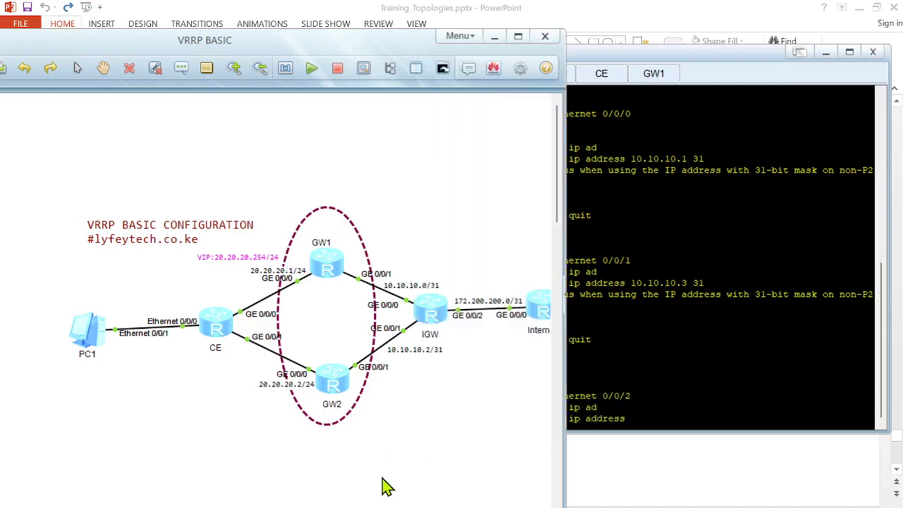
click(678, 389)
text(172.200.200)
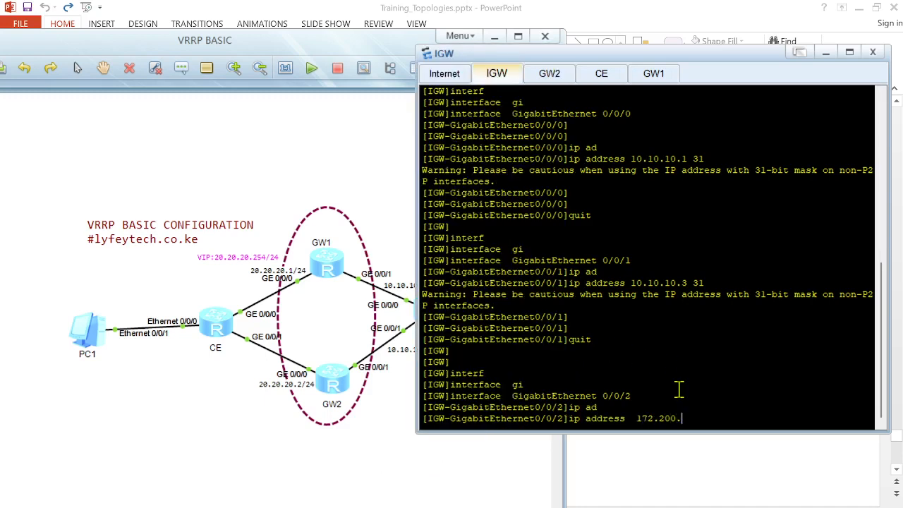
text(31)
key(Return)
key(Return)
key(Return)
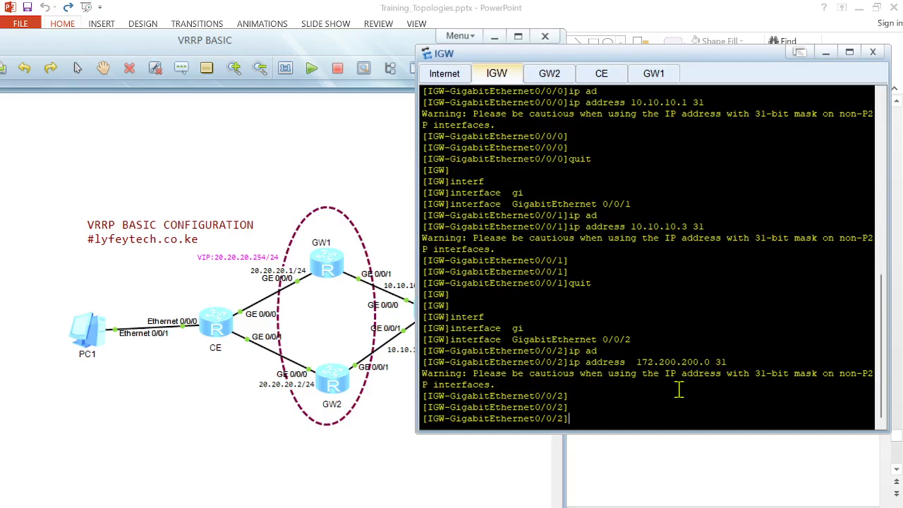
text(quit)
key(Return)
key(Return)
Step: Display IGW's current configuration and highlight the three configured GigabitEthernet interface addresses
text(displ)
key(Tab)
text(cur)
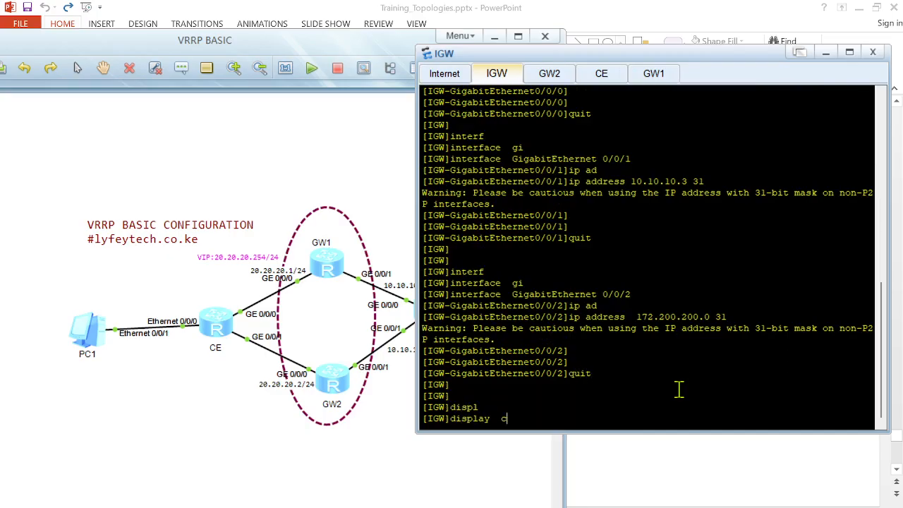
key(Tab)
key(Return)
key(space)
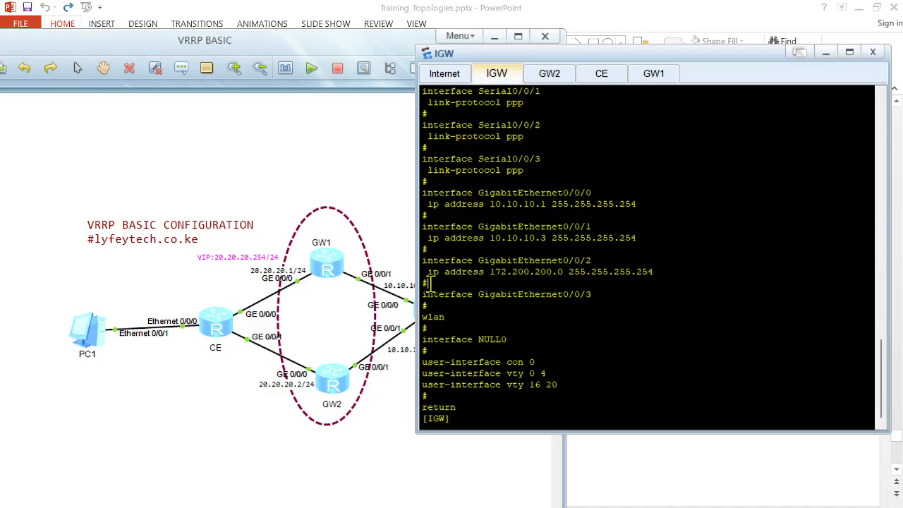
drag(428, 284, 413, 196)
click(537, 215)
Step: Switch to the Internet router's console, return to user view, and disable terminal monitoring with undo terminal monitor
click(440, 87)
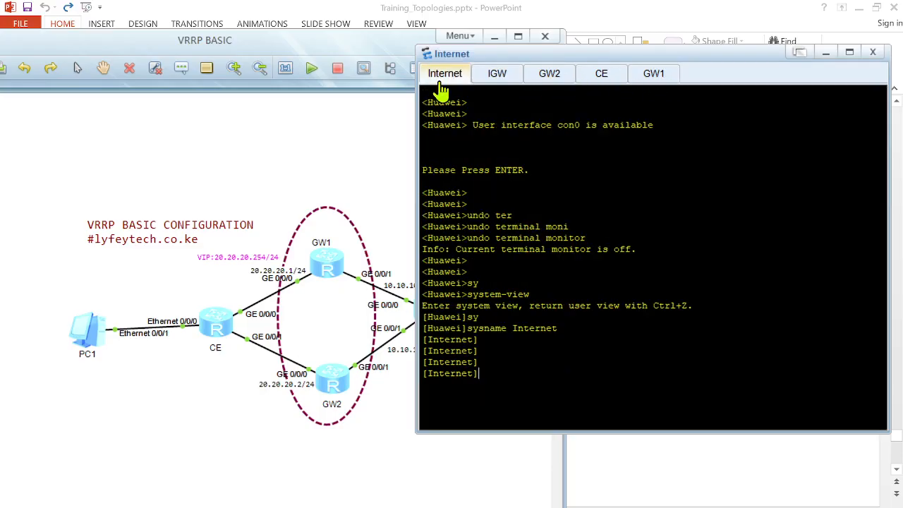
click(384, 117)
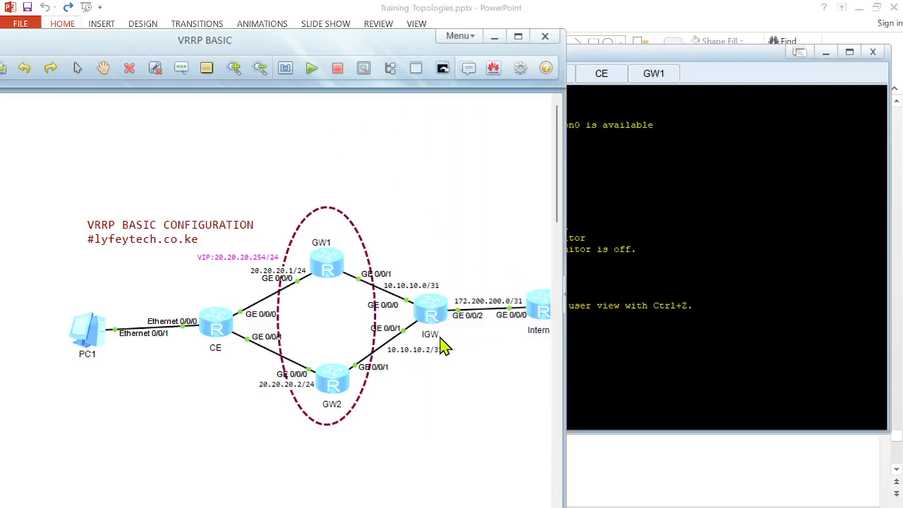
click(679, 276)
key(Return)
key(Return)
text(quit)
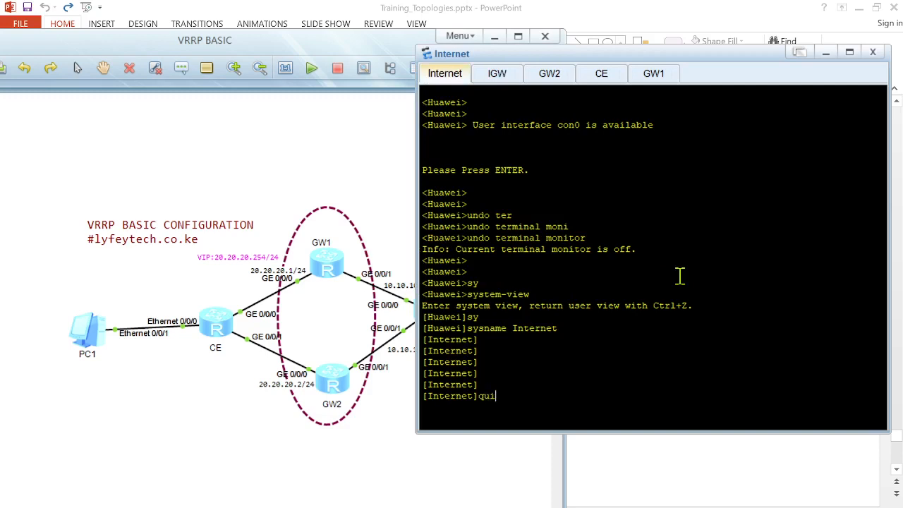
key(Return)
key(Return)
key(Return)
text(u)
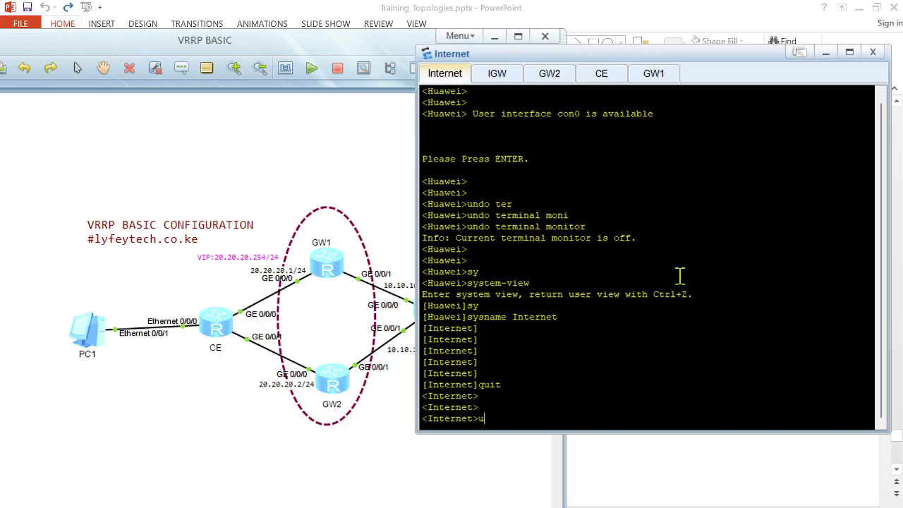
text(ndo ter)
key(Tab)
text(moni)
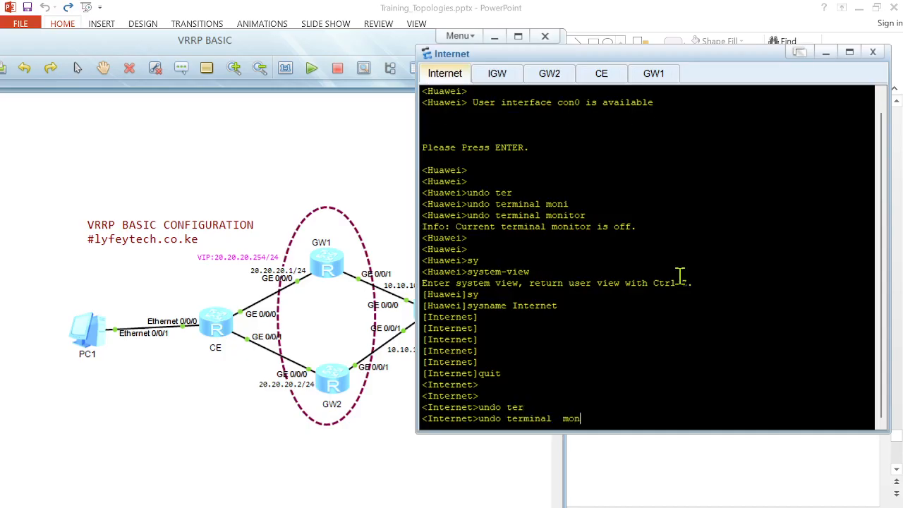
key(Tab)
key(Return)
key(Return)
key(Return)
Step: Enter system view on Internet, assign 172.200.200.1/31 to GigabitEthernet 0/0/0, and check it with display this
text(sys)
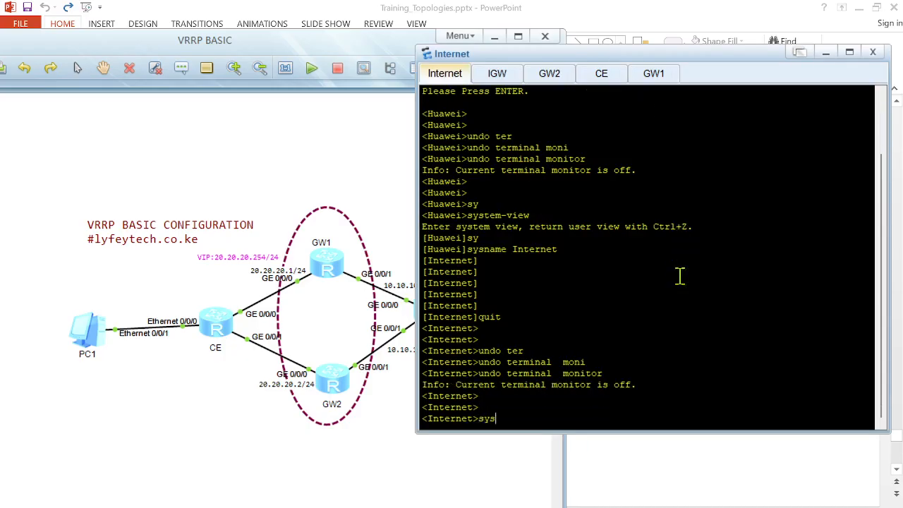
key(Return)
key(Return)
text(interf)
key(Tab)
text(g)
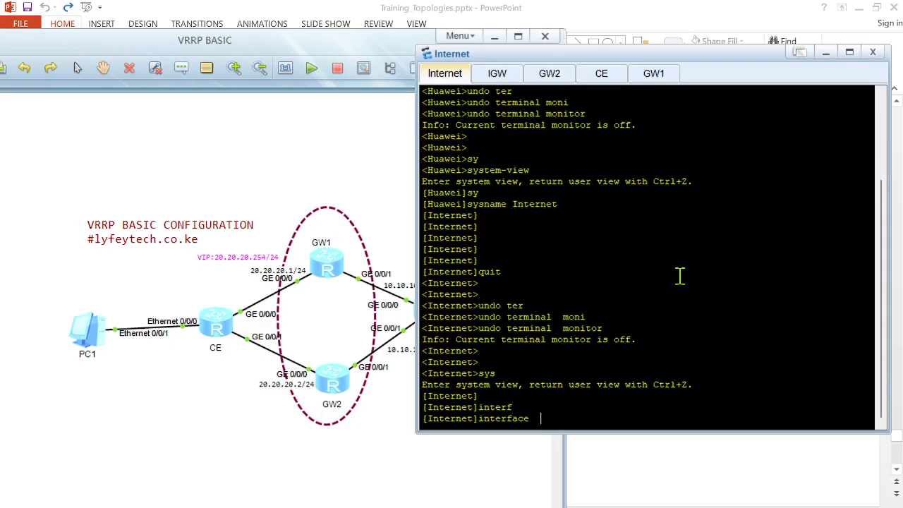
text(i)
key(Tab)
text(0/)
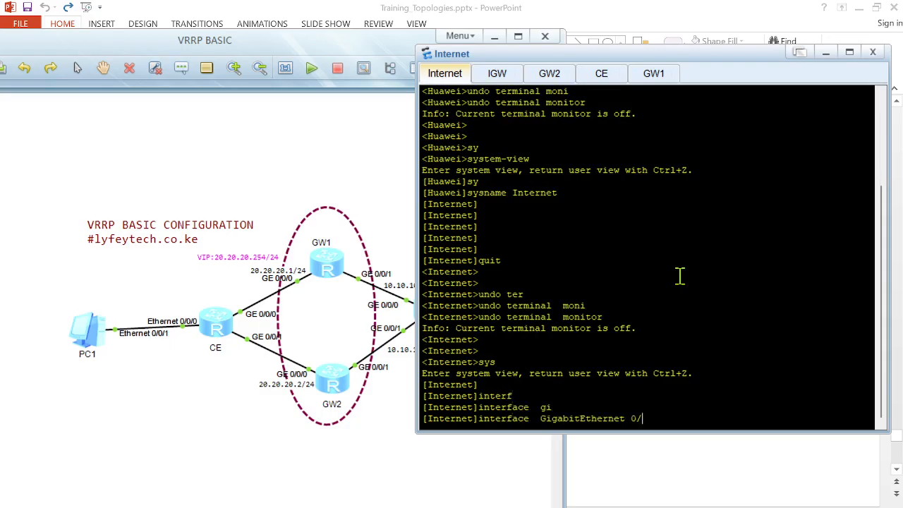
text(0/0/)
key(Return)
text(ip ad)
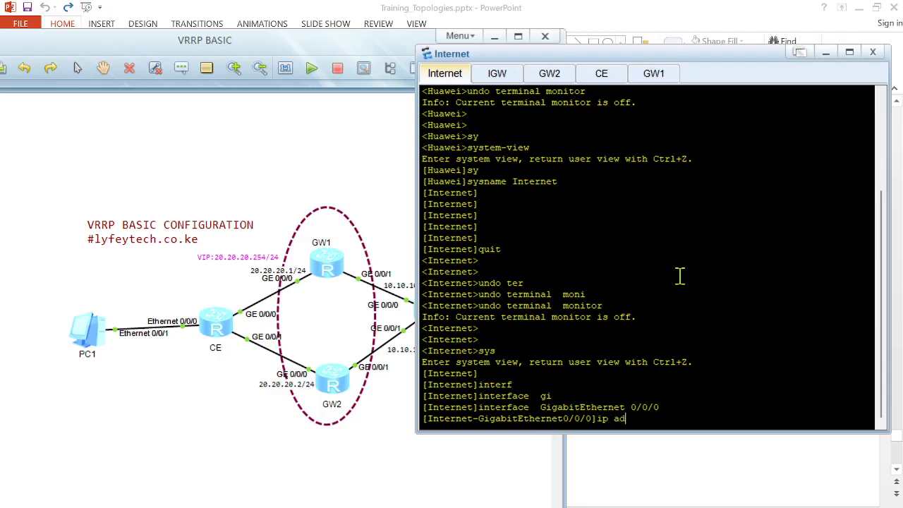
key(Tab)
text(172)
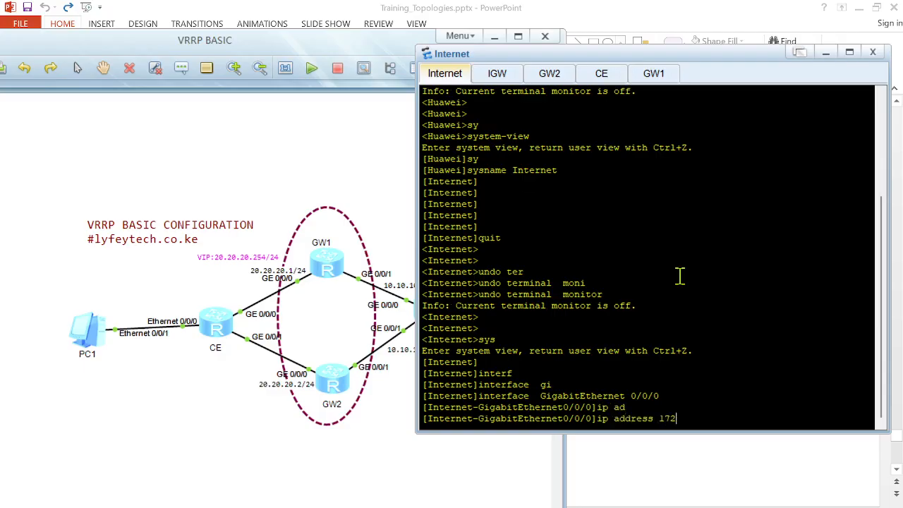
text(.200.200.1 31)
key(Return)
key(Return)
text(dis this)
key(Return)
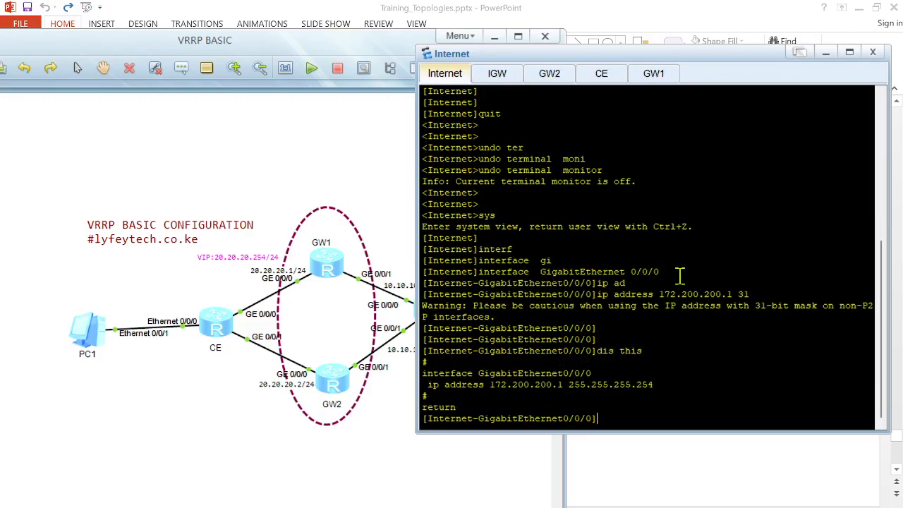
key(Return)
key(Return)
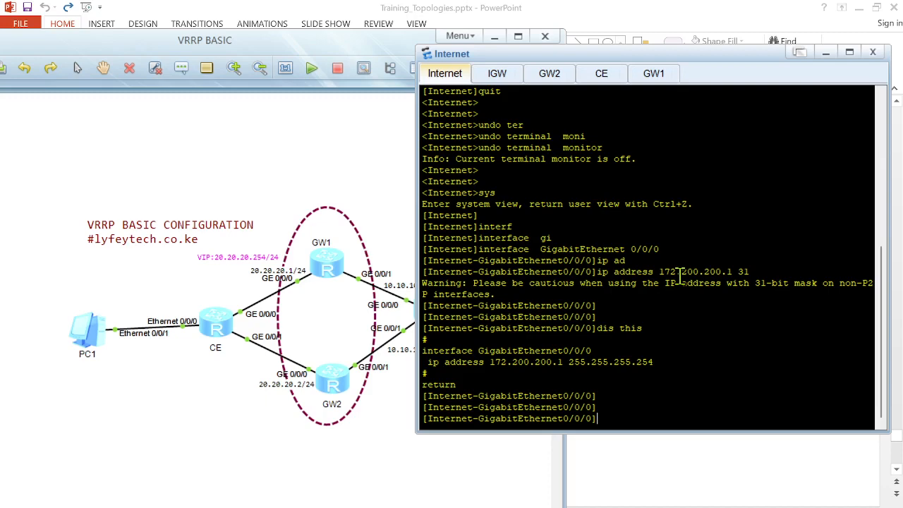
Step: Switch to GW1's console session
click(370, 350)
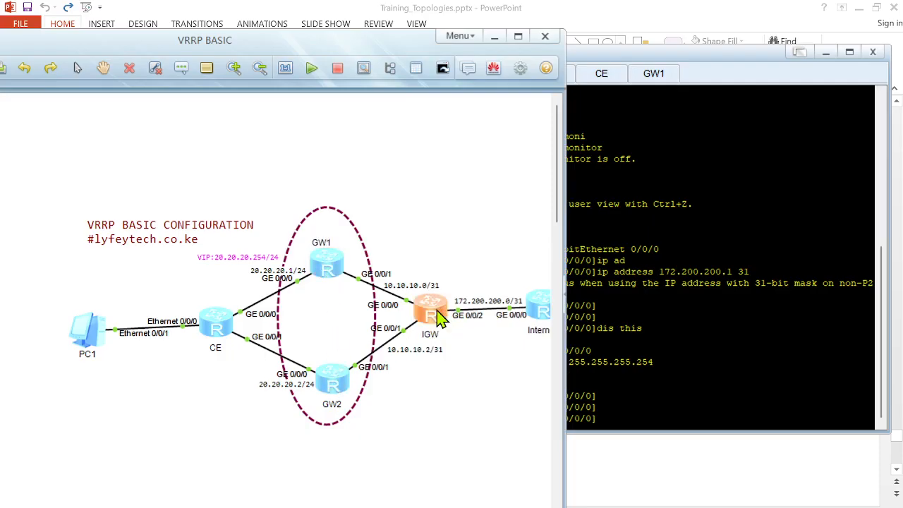
click(674, 277)
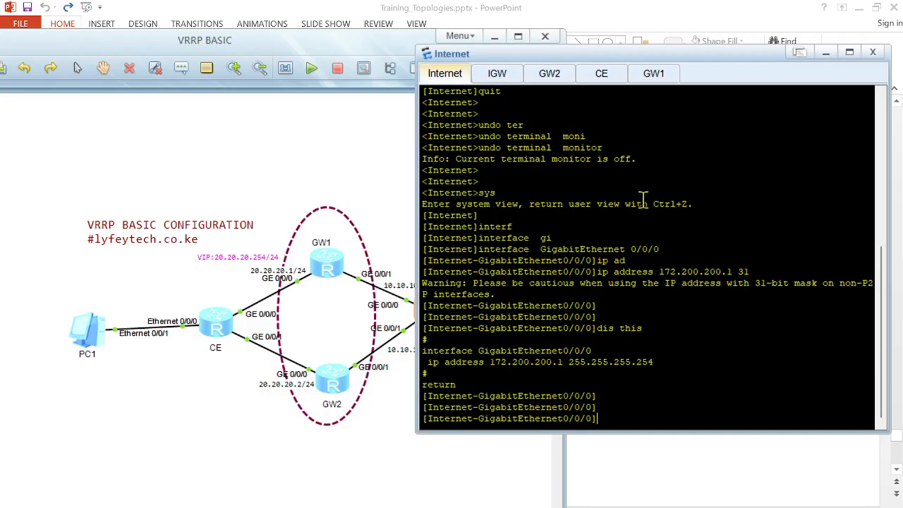
click(651, 77)
key(Return)
key(Return)
key(Return)
key(Return)
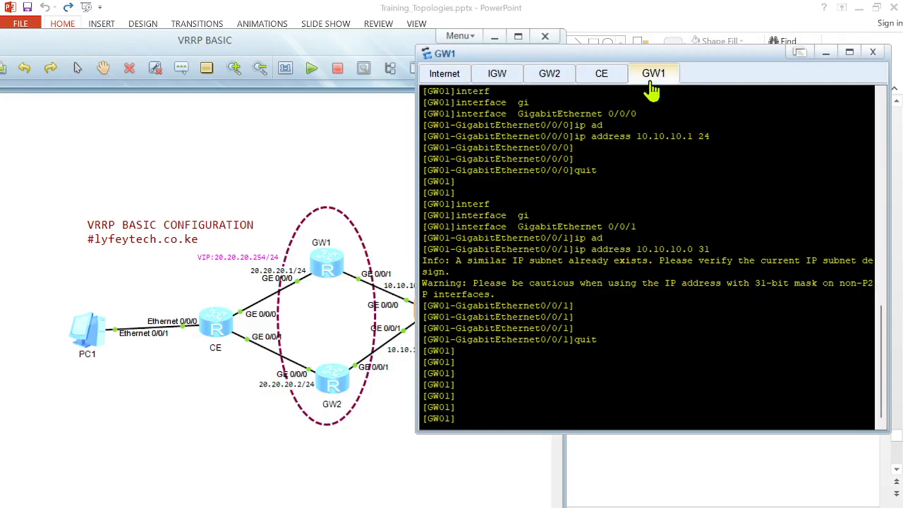
Step: On GW1, start OSPF process 10 with router ID 1.1.1.1 and enter area 0
text(osp)
key(Tab)
text(10 rou)
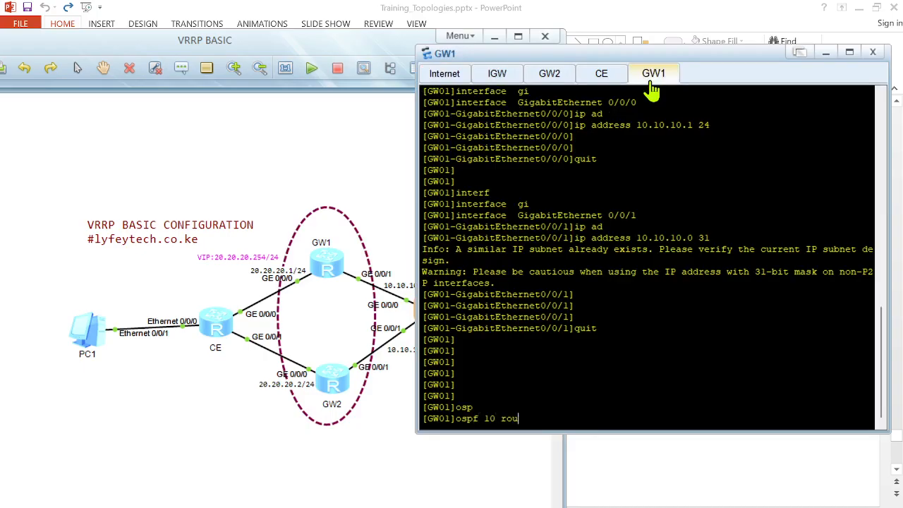
key(Tab)
text(1.1.1.1)
key(Return)
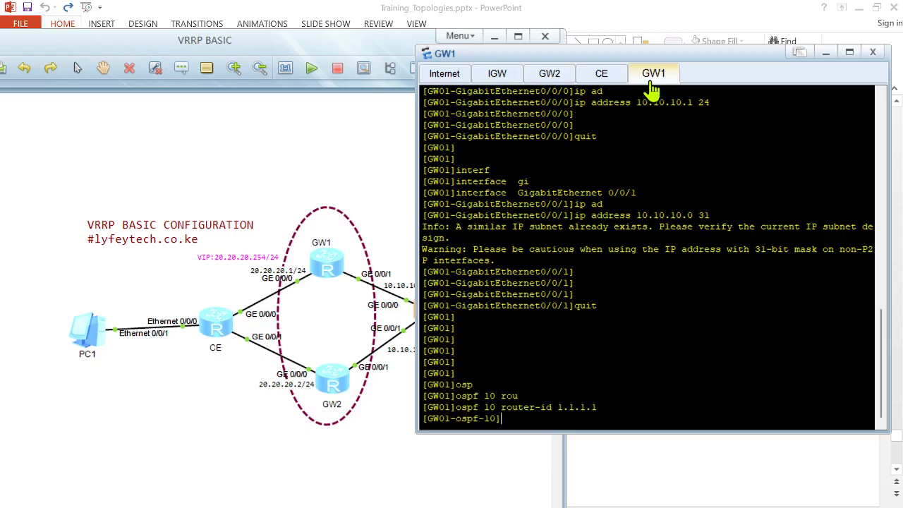
text(ar)
key(Tab)
text(0)
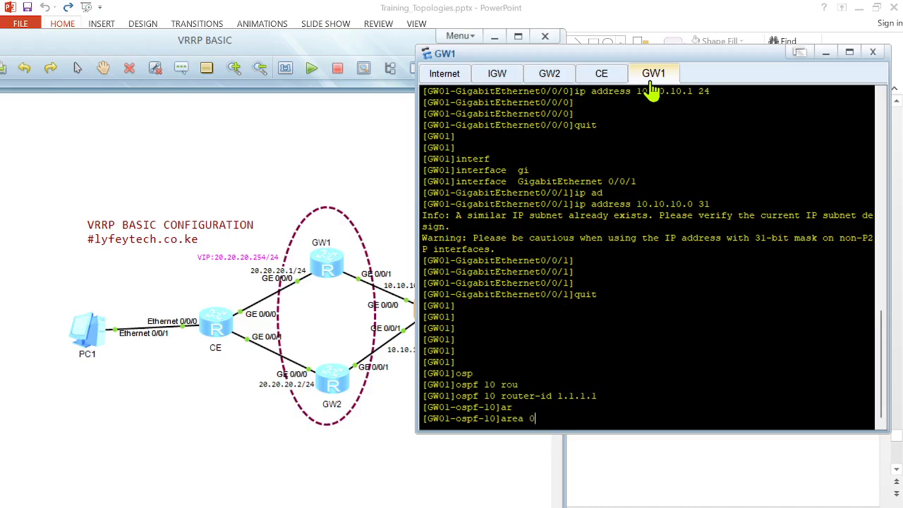
key(Return)
Step: Advertise networks 20.20.20.0 and 10.10.10.0 with wildcard 0.0.0.1 in GW1's OSPF area 0
text(net)
key(Tab)
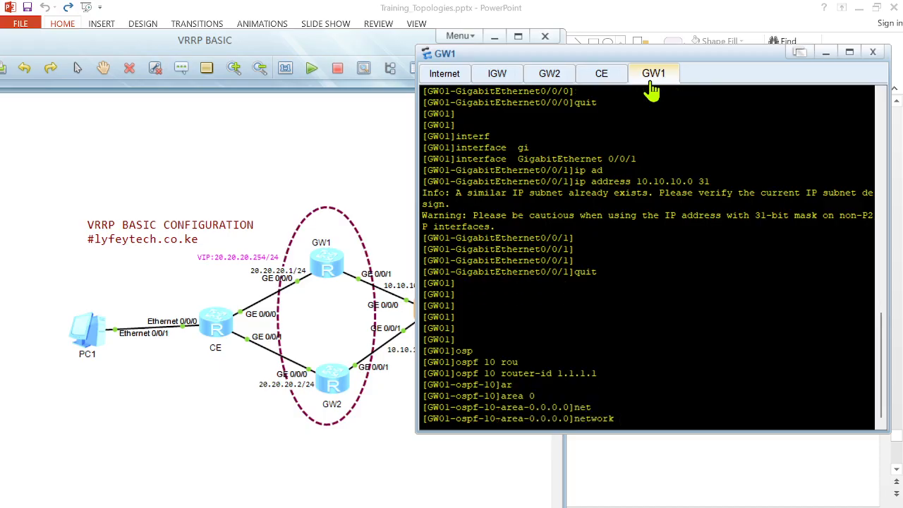
text(20.20.20.0 0.0.0.1)
key(Return)
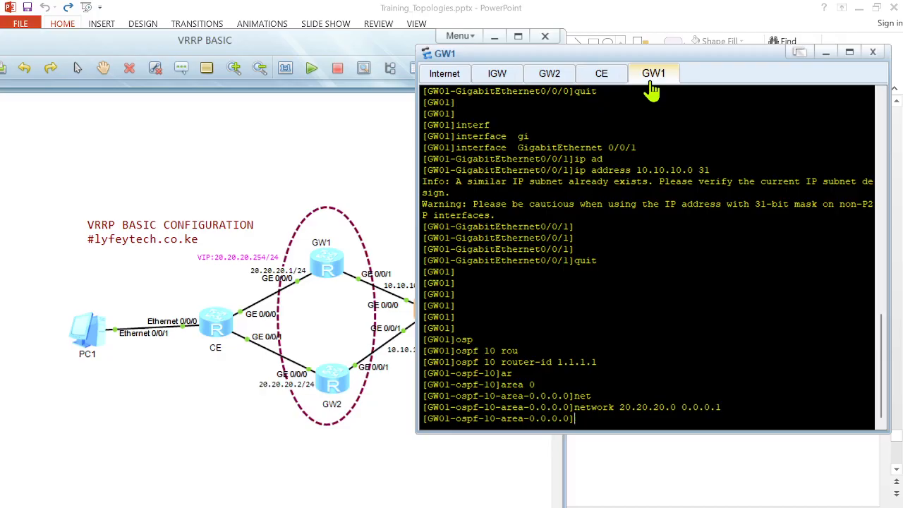
click(347, 158)
click(656, 303)
text(net)
key(Tab)
text(10.10)
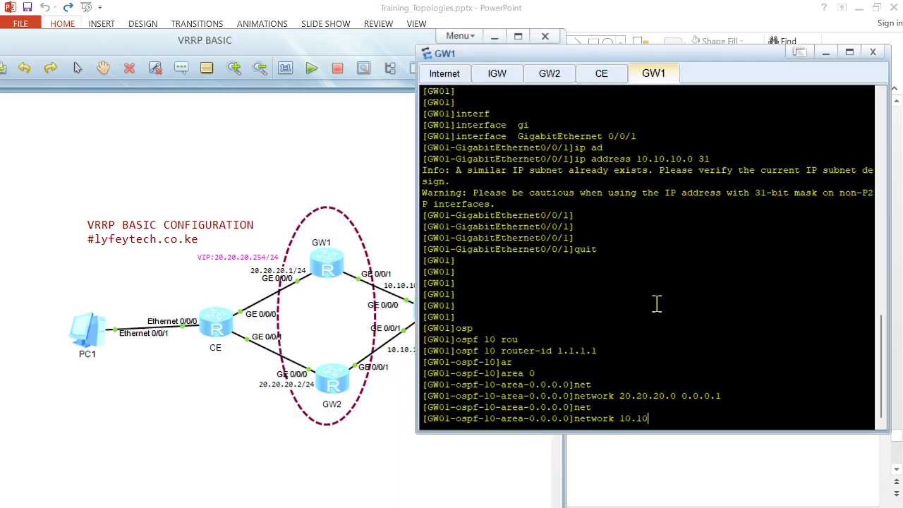
text(.10.0 0.0.0.1)
key(Return)
Step: Review GW1's area and OSPF process configuration with display this, leaving the area view between them
text(dis thi)
text(s)
key(Return)
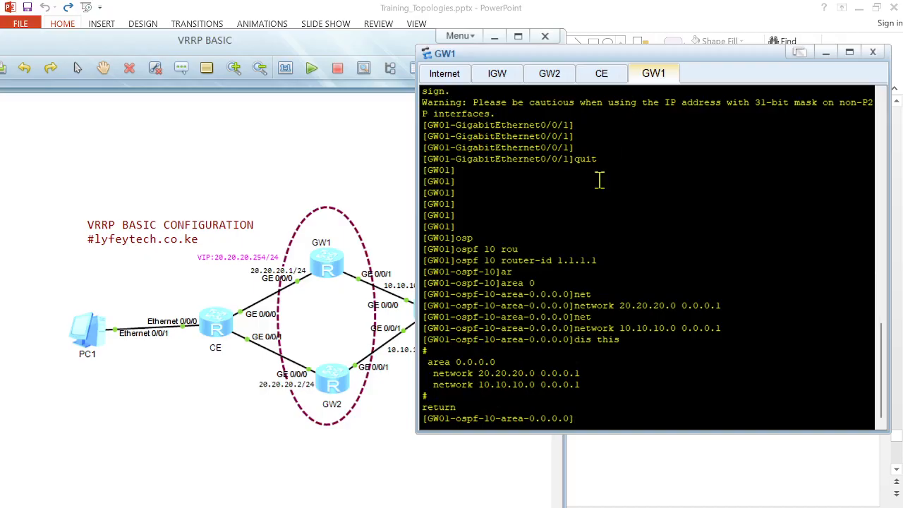
text(quit)
key(Return)
text(dis this)
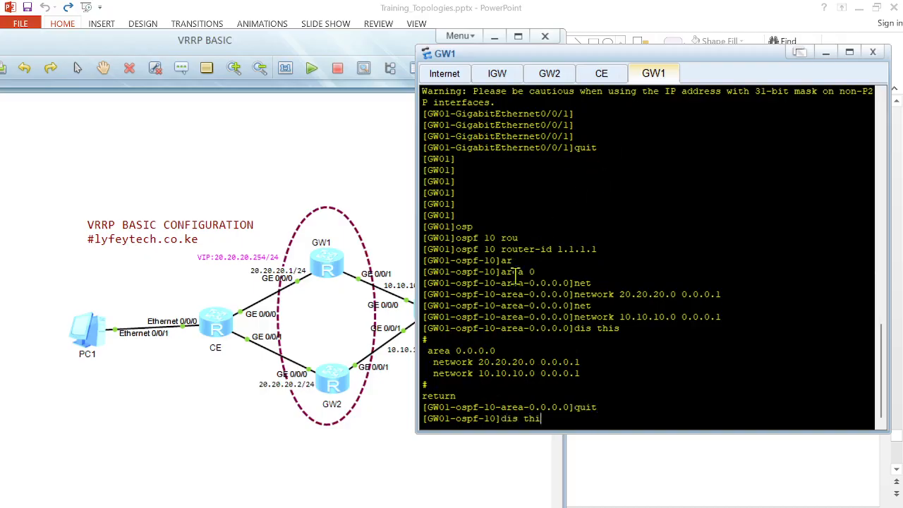
key(Return)
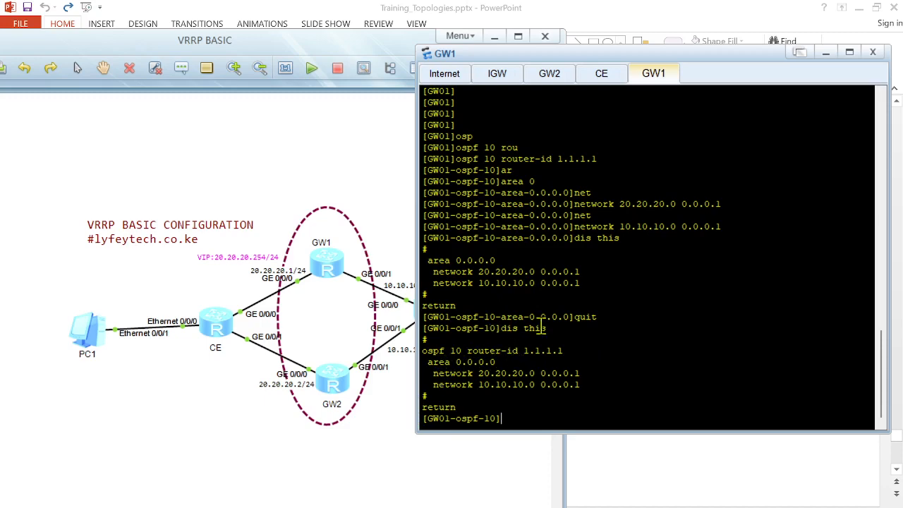
Step: Switch to GW2's console, start OSPF process 10 with router ID 2.2.2.2 and enter area 0
click(538, 84)
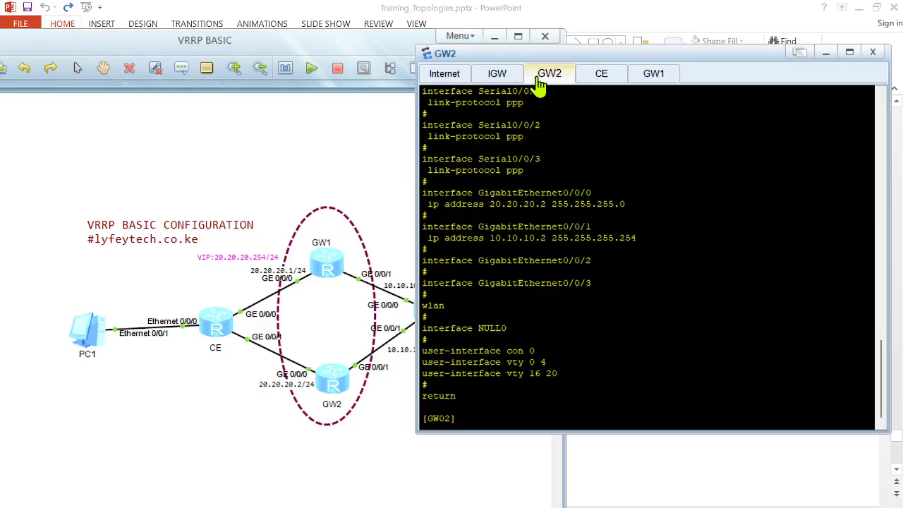
key(Return)
key(Return)
text(ospf 10 r)
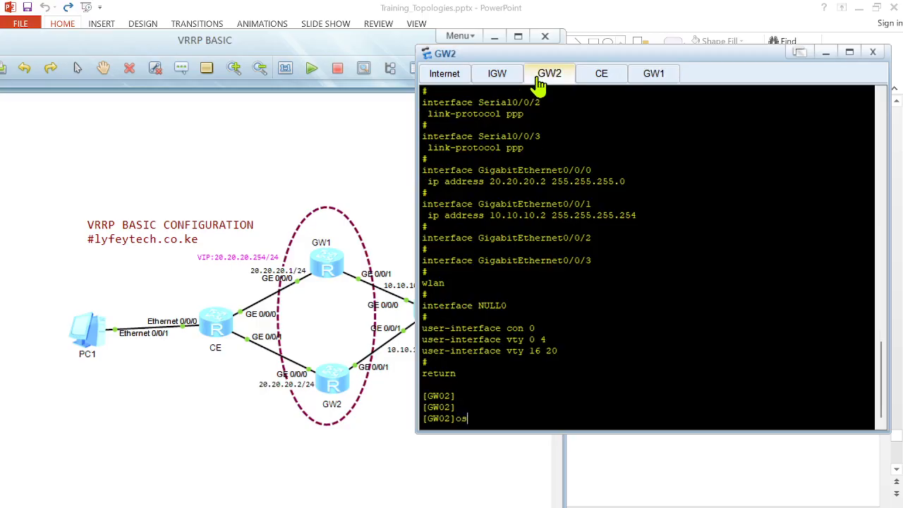
key(Tab)
text(10 rou)
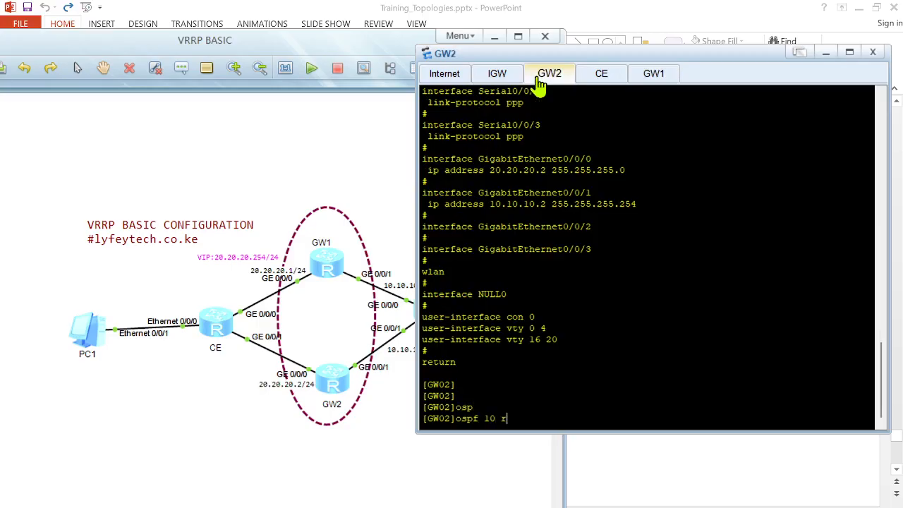
key(Tab)
text(2.2.2.2)
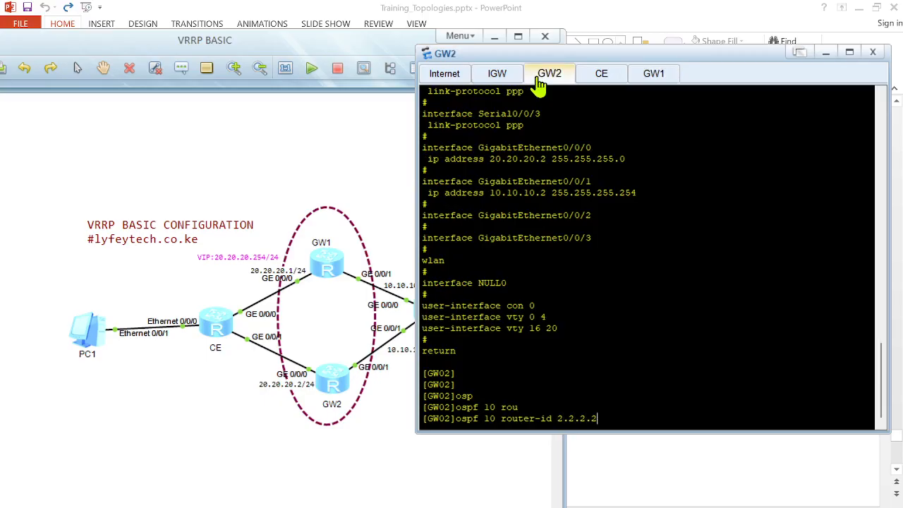
key(Return)
text(ar)
key(Tab)
text(0)
key(Return)
Step: Advertise networks 20.20.20.2 and 10.10.10.2 with wildcard 0.0.0.1 in GW2's OSPF area 0
text(net)
key(Tab)
text(20)
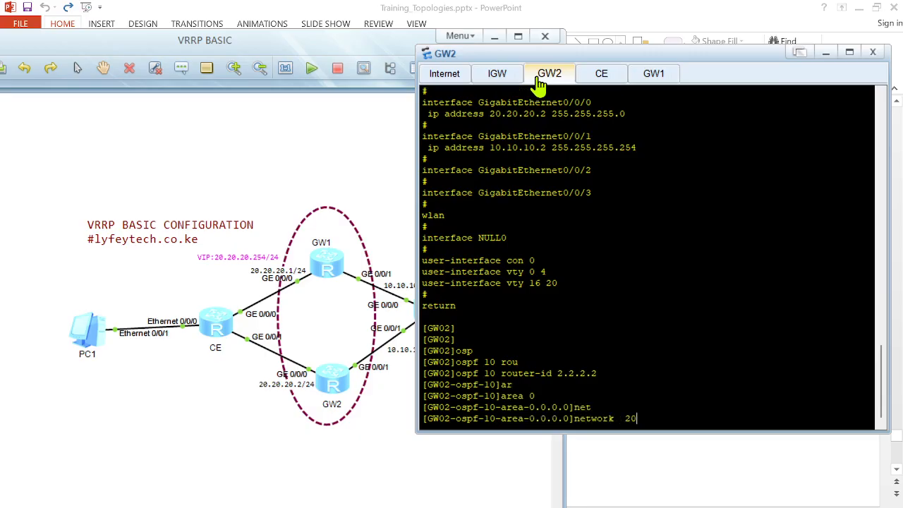
text(.20.20.2 0.0.0.1)
key(Return)
text(net)
key(Tab)
text(10.10.10.2 )
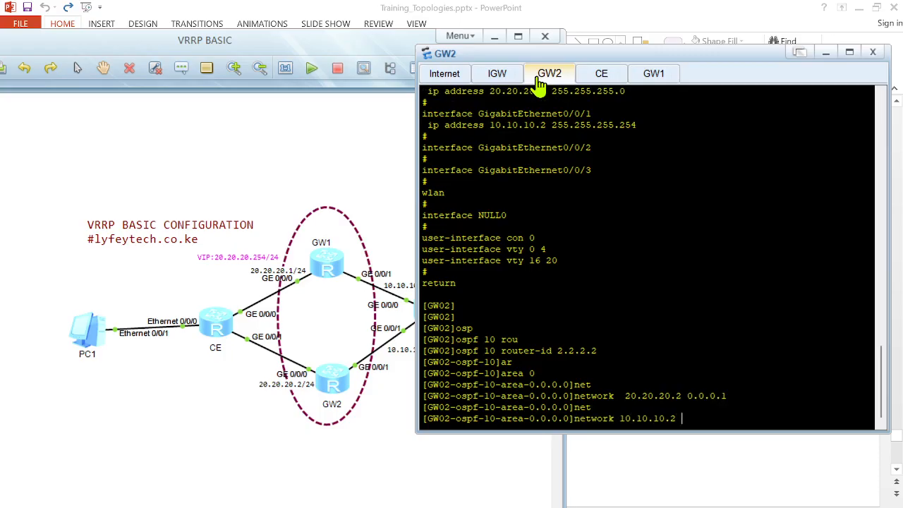
text(0.0.0.1)
key(Return)
key(Return)
key(Return)
Step: Review GW2's area and OSPF process configuration with display this, leaving the area view between them
text(dis )
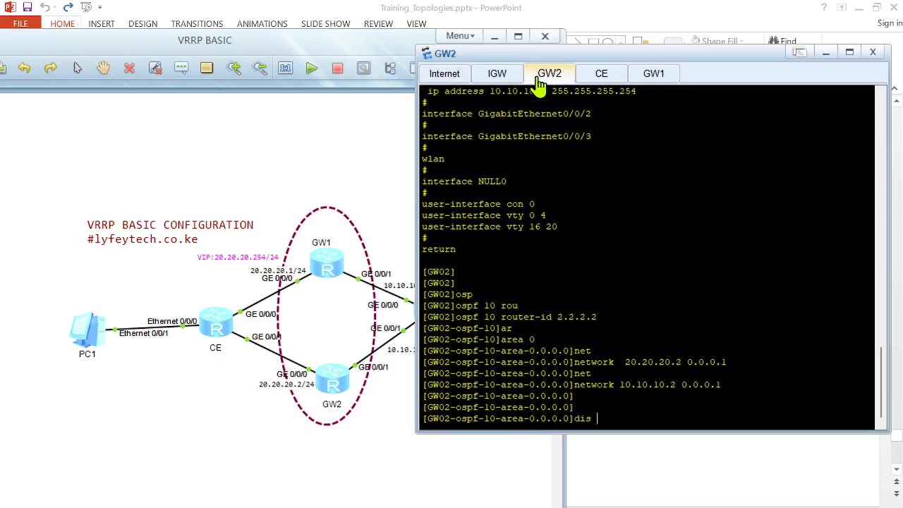
text(this)
key(Return)
key(Return)
key(Return)
text(quit)
key(Return)
key(Return)
text(displ)
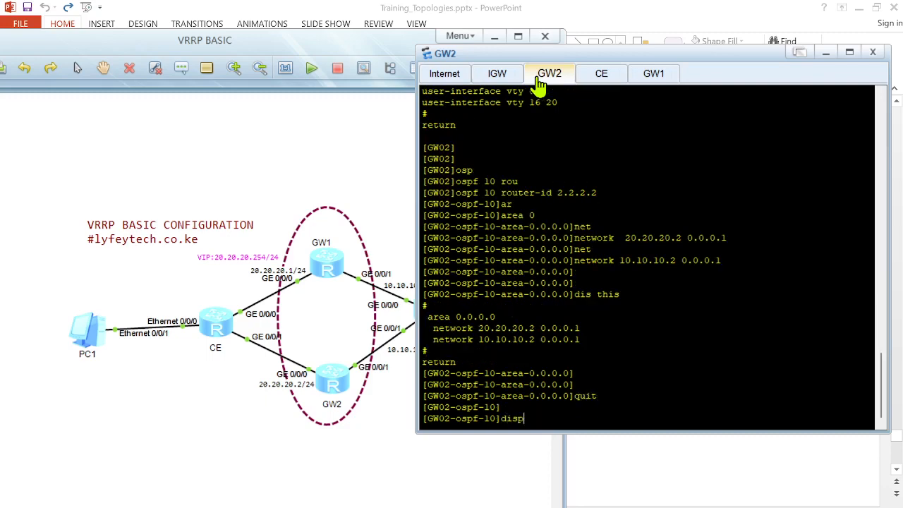
key(Tab)
text(this)
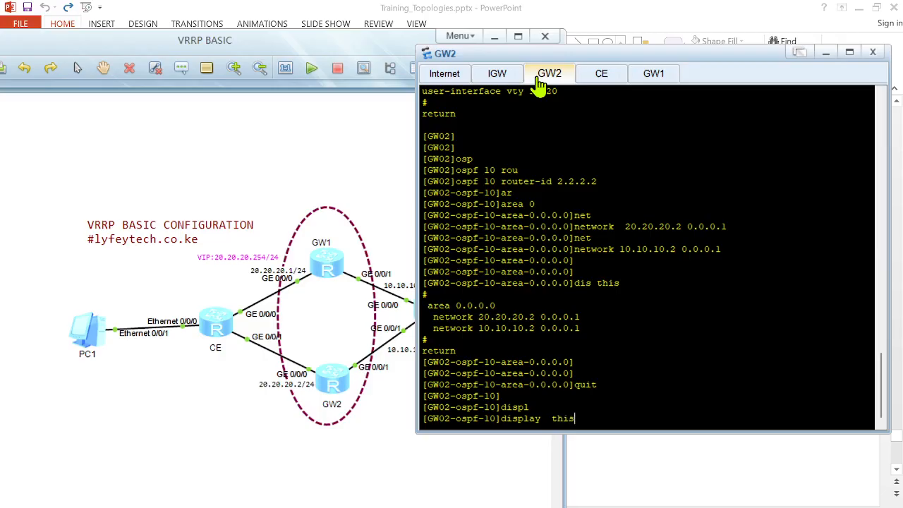
key(Return)
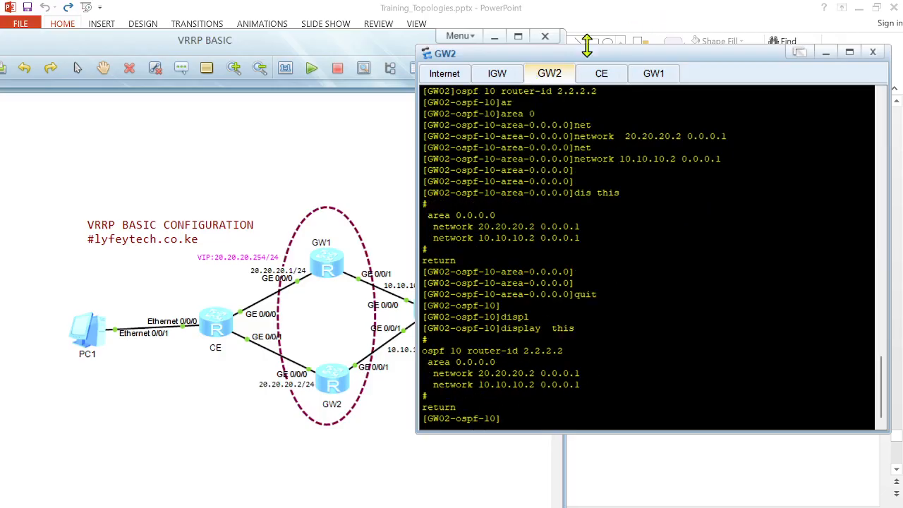
Step: Switch to IGW's console session
click(445, 76)
key(Return)
key(Return)
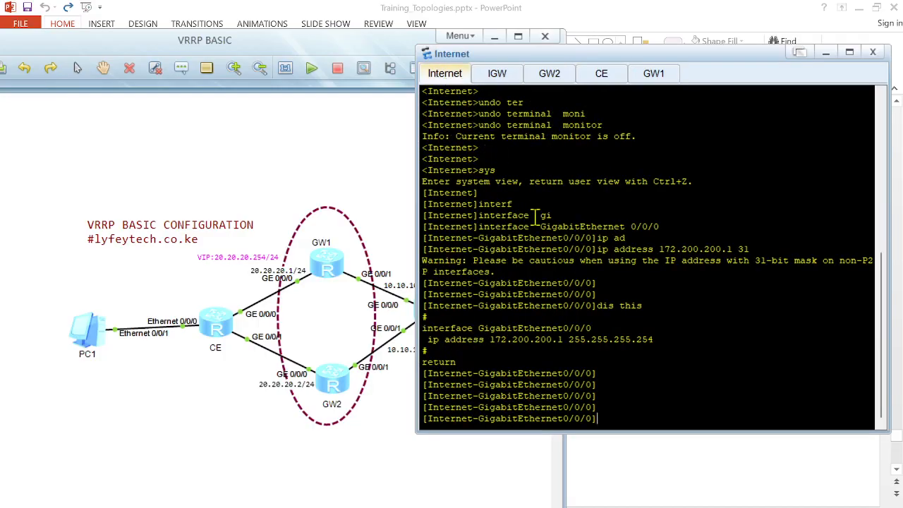
click(492, 77)
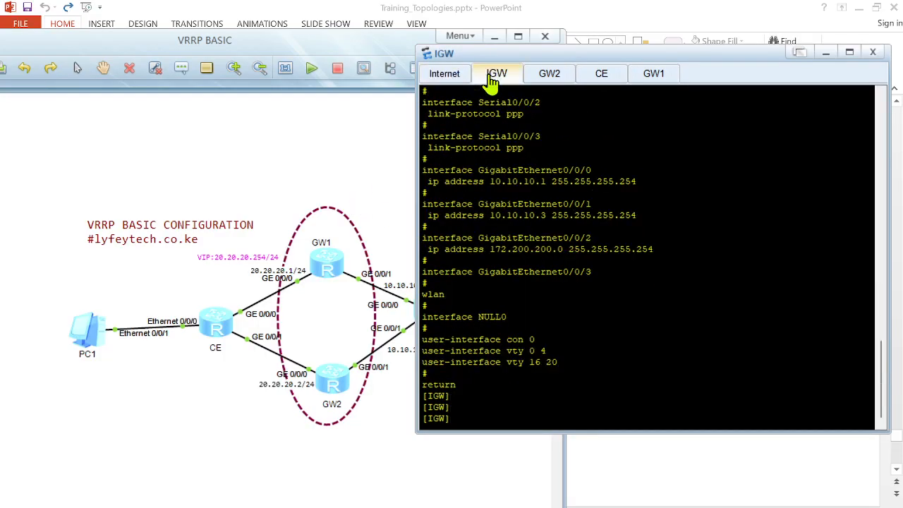
text(osp)
key(Tab)
text(10)
key(Return)
text(rou)
key(Tab)
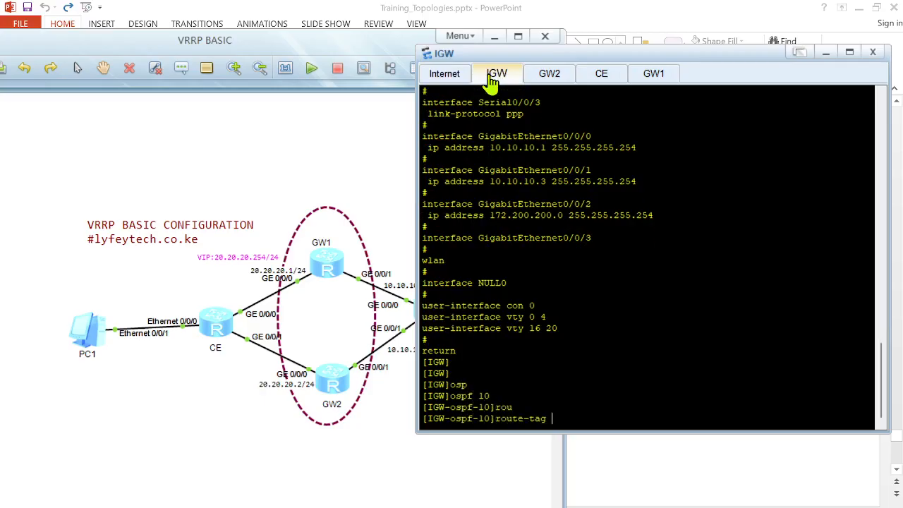
key(BackSpace)
key(BackSpace)
key(BackSpace)
key(BackSpace)
key(BackSpace)
key(BackSpace)
key(BackSpace)
key(BackSpace)
key(BackSpace)
text(quit)
key(Return)
key(Return)
Step: On IGW, start OSPF process 10 with router ID 3.3.3.3 and enter area 0
text(osp)
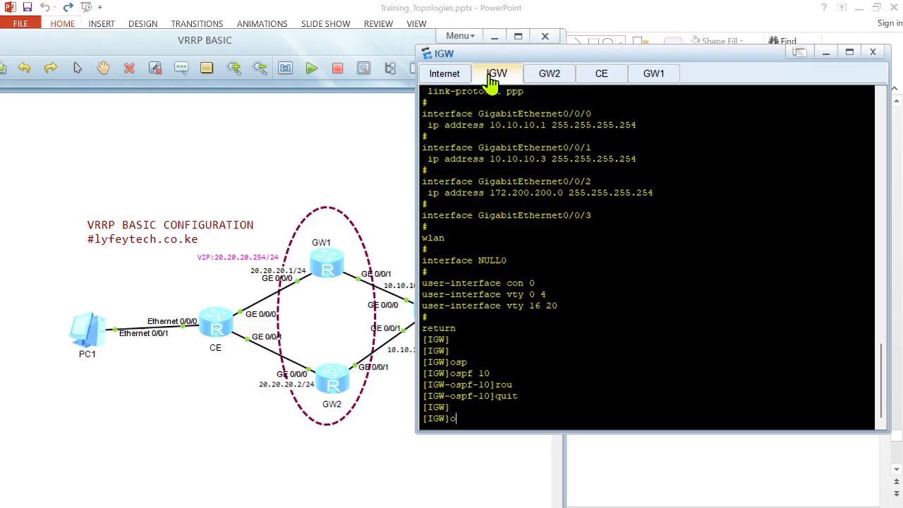
key(Tab)
text(10 rou)
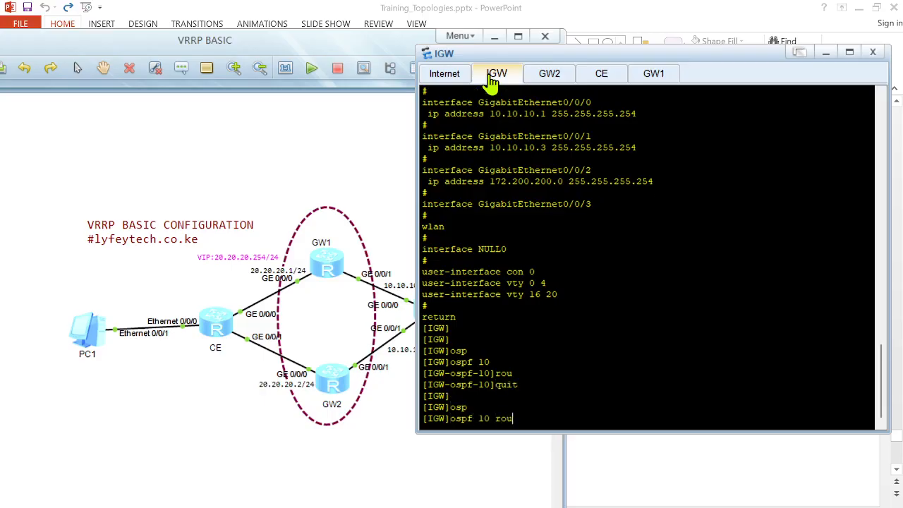
key(Tab)
text(3.3.3.3)
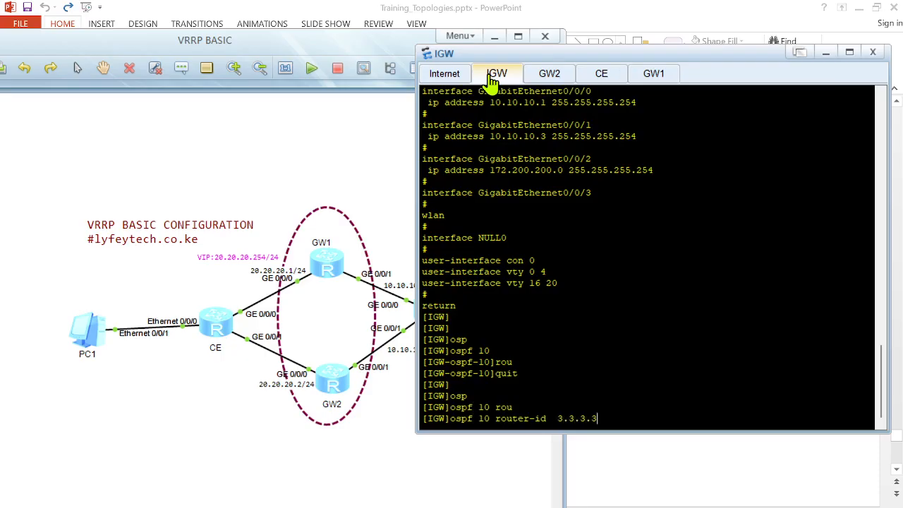
key(Return)
key(Return)
key(Return)
key(Return)
text(ar)
key(Tab)
text(-)
key(Return)
key(Up)
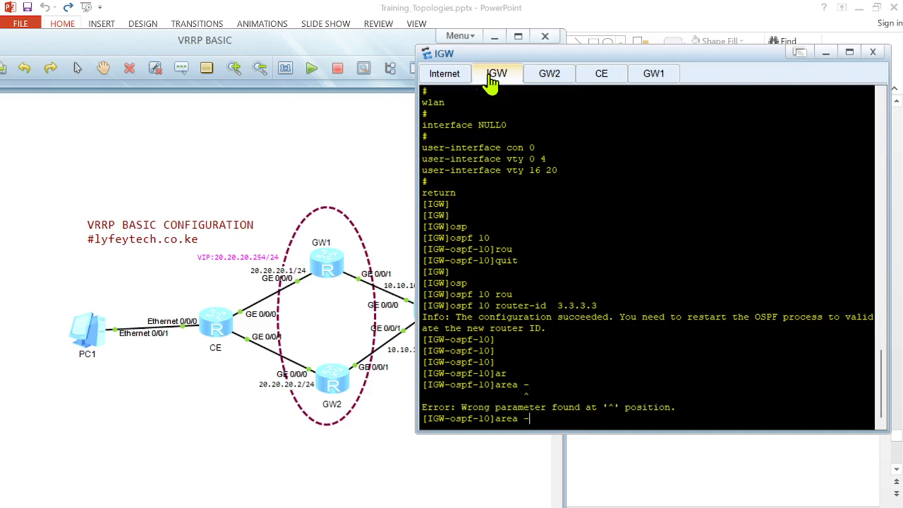
text(0)
key(Return)
Step: Advertise networks 10.10.10.0 and 10.10.10.2 with wildcard 0.0.0.1 in IGW's OSPF area 0
text(net)
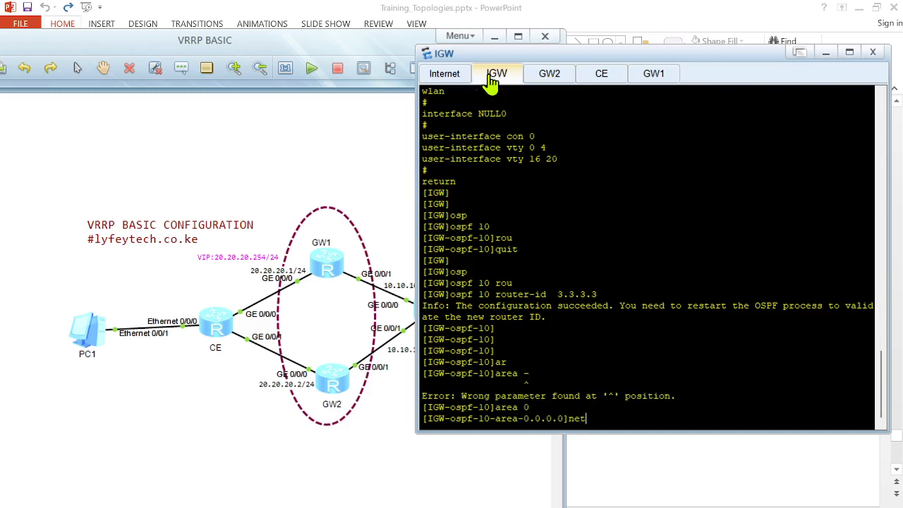
key(Tab)
text(10.10.10.0 0.0.0.1)
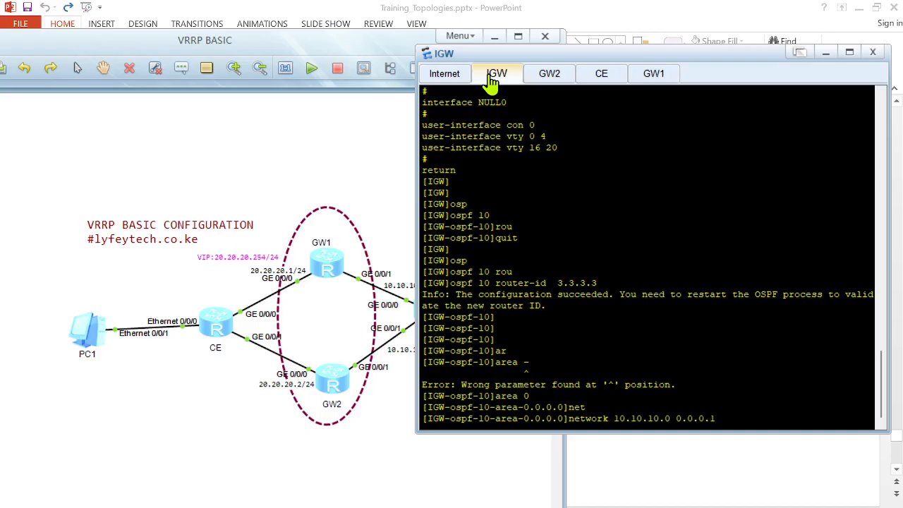
key(Return)
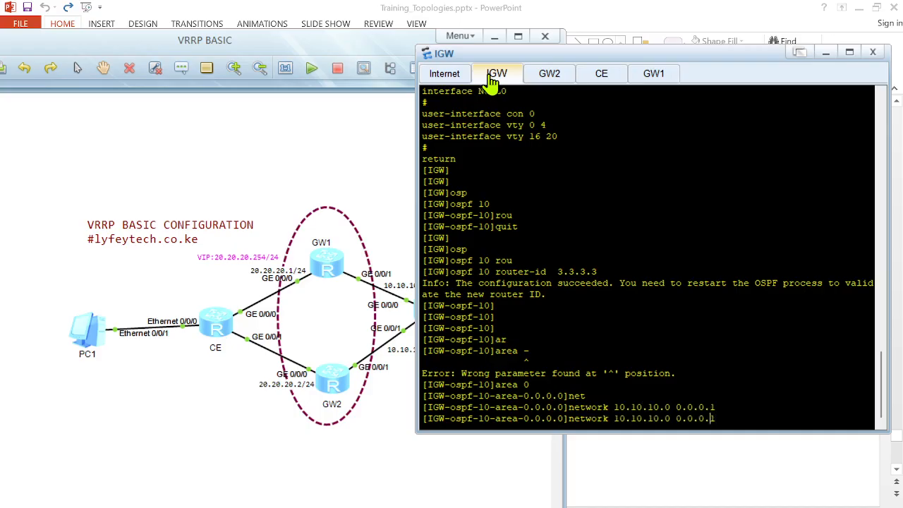
key(BackSpace)
text(2)
key(Return)
text(172)
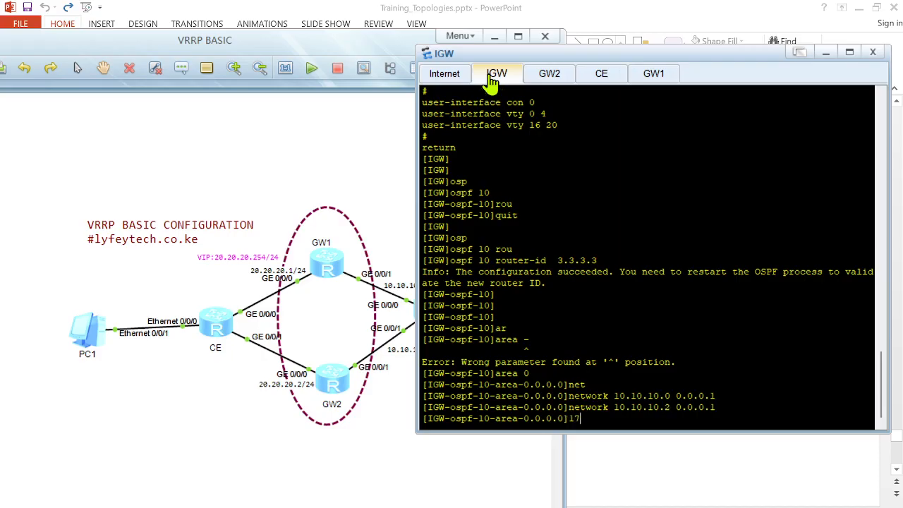
key(BackSpace)
key(BackSpace)
key(BackSpace)
Step: Advertise network 172.200.200.0 with wildcard 0.0.0.1 in IGW's OSPF area 0
text(net)
key(Tab)
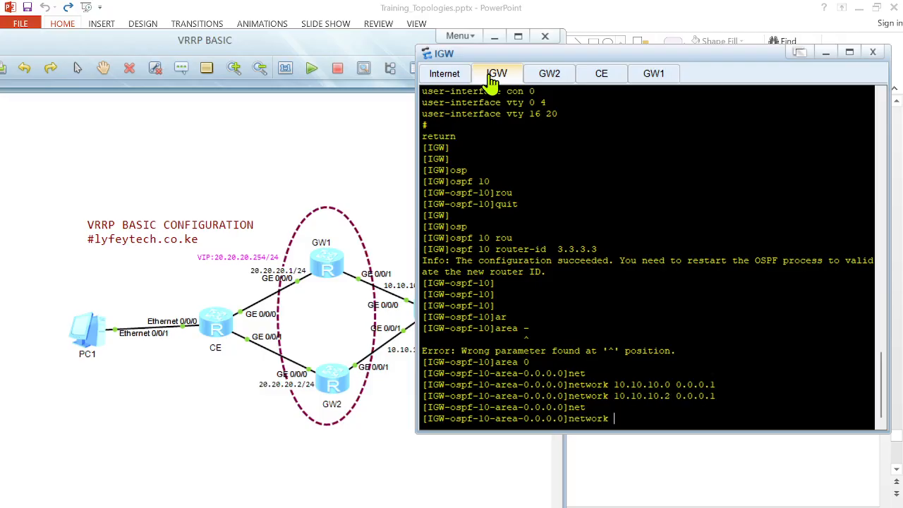
text(172.200.200.0 0.0.0.1)
key(Return)
key(Return)
key(Return)
Step: Leave the area view and review IGW's OSPF process configuration with display this
text(quit)
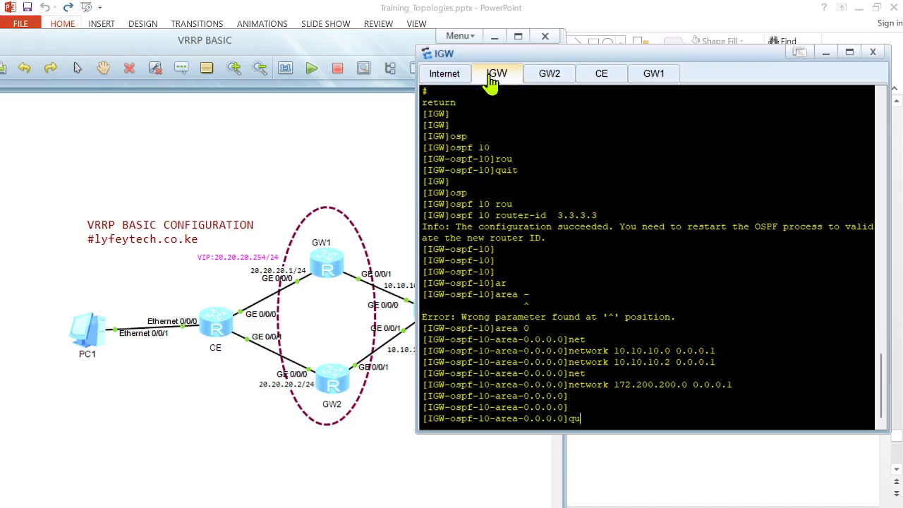
key(Return)
key(Return)
key(Return)
text(displ)
key(Tab)
text(this)
key(Return)
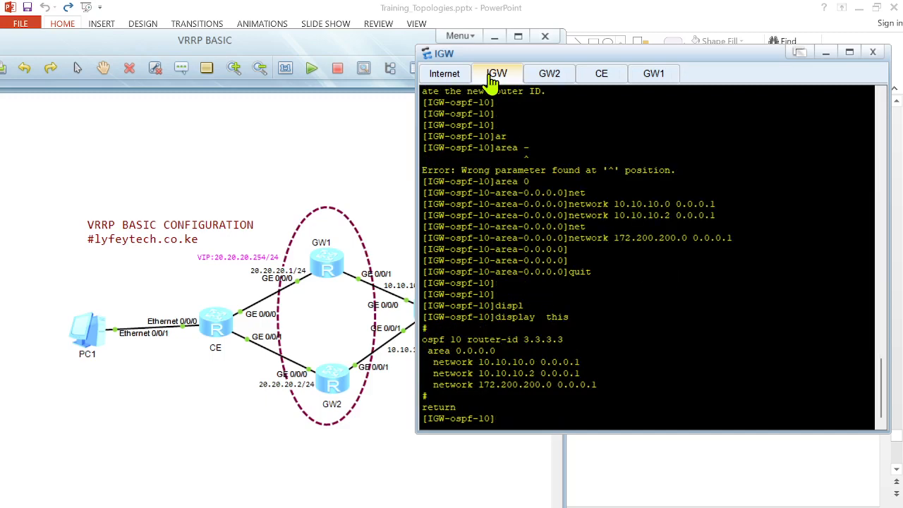
key(Return)
key(Return)
key(Return)
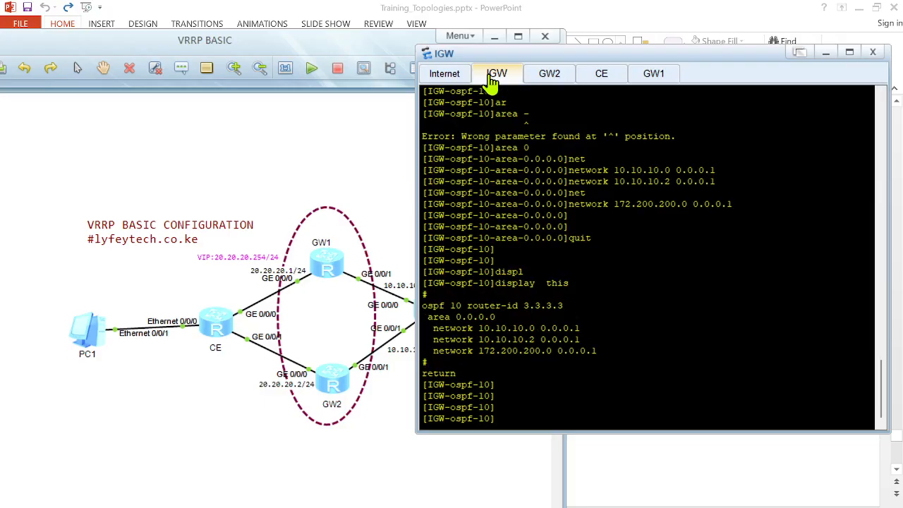
Step: Display IGW's OSPF peers to check neighbour adjacencies
text(displ)
key(Tab)
text(osp)
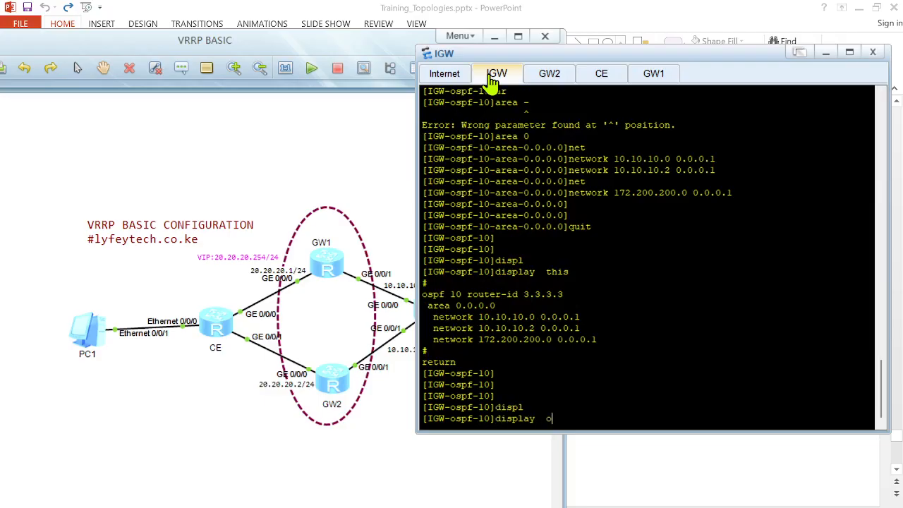
key(Tab)
text(pe)
key(Tab)
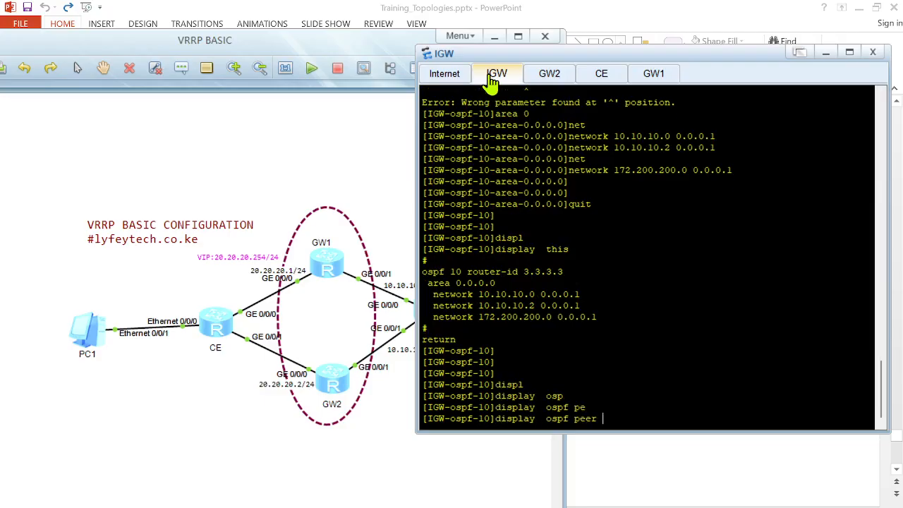
key(Return)
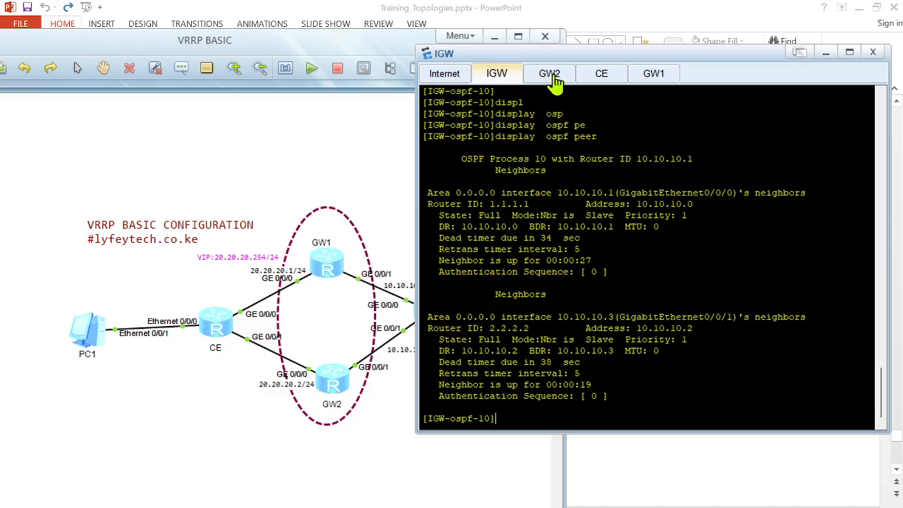
Step: Switch to GW1's console and display its OSPF peers
click(651, 76)
key(Return)
key(Return)
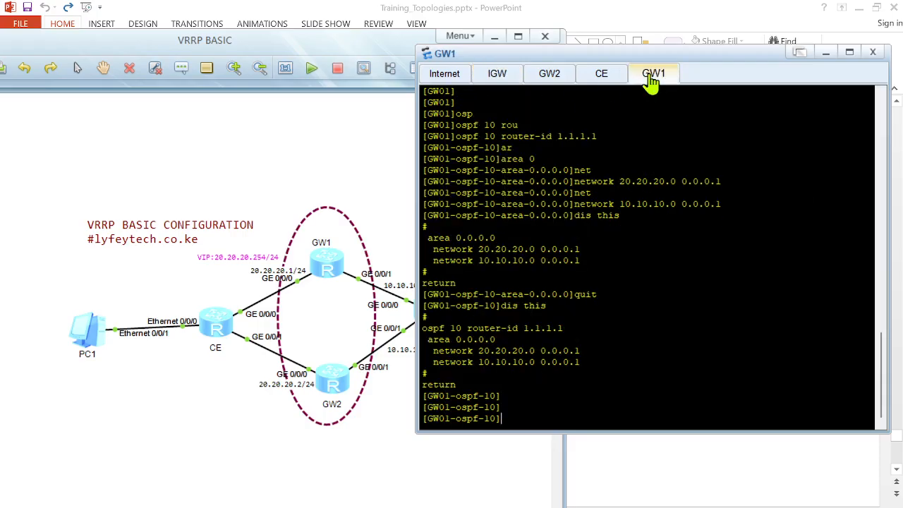
text(displ)
key(Tab)
text(osp)
key(Tab)
text(pe)
key(Tab)
key(Return)
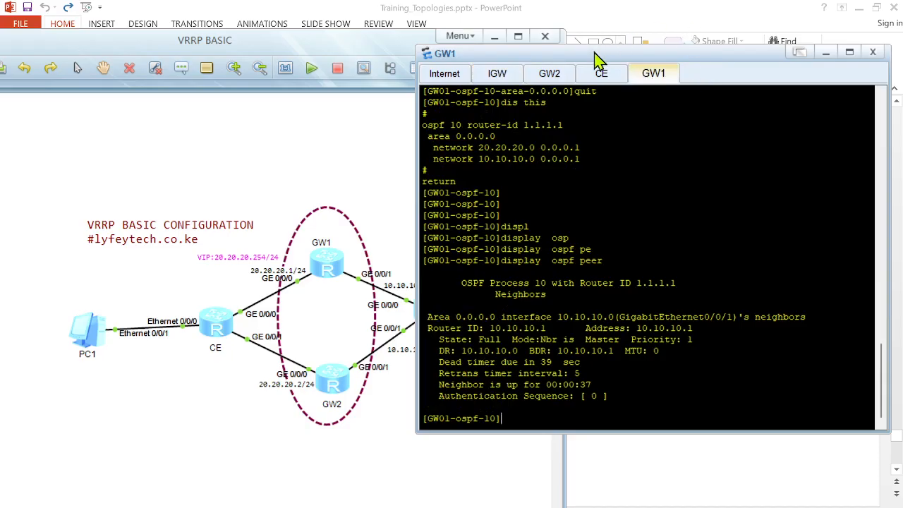
Step: Switch to GW2's console and display its OSPF peers
click(549, 79)
key(Return)
key(Return)
text(disp)
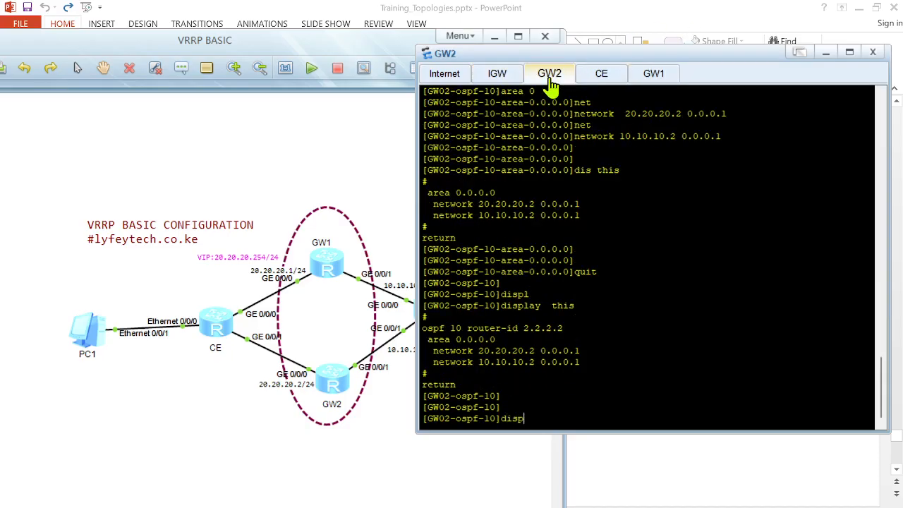
text(l)
key(Tab)
text(osp)
key(Tab)
text(pe)
key(Tab)
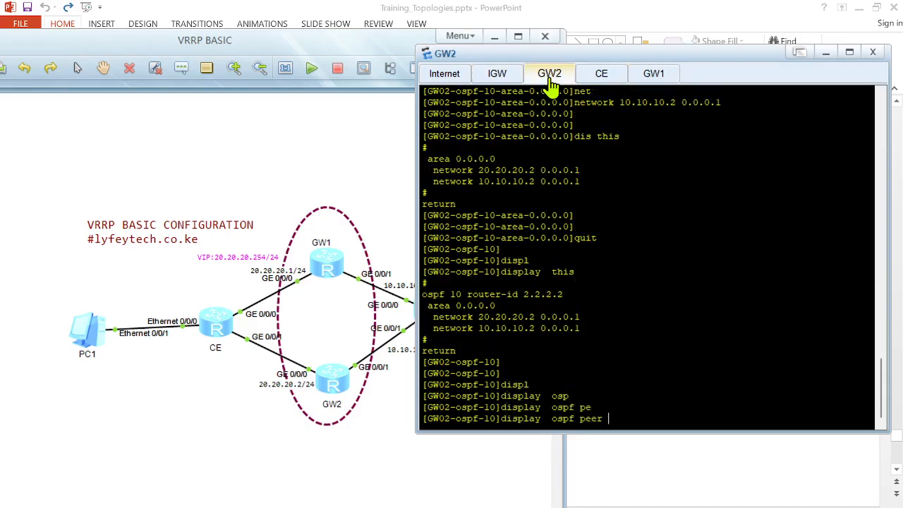
key(Return)
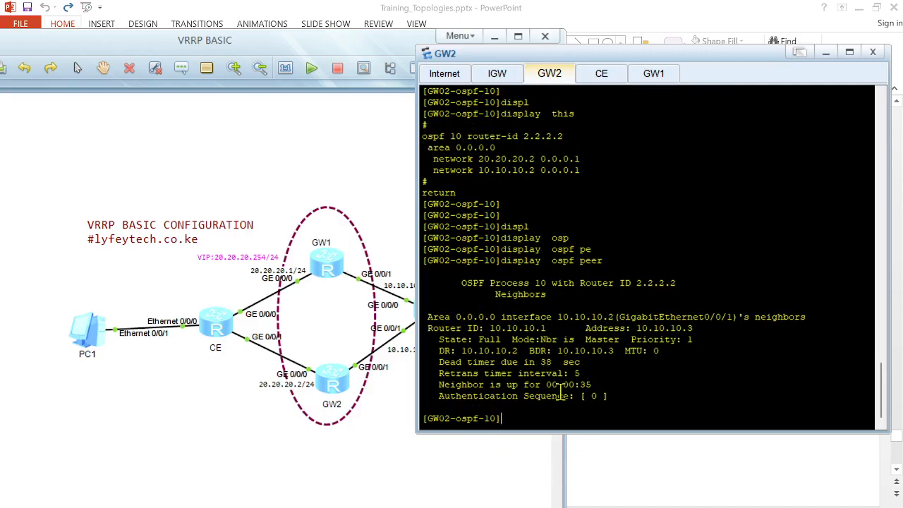
Step: Display GW2's IP routing table and examine the OSPF routes
text(displ)
key(Tab)
text(ip rou)
key(Tab)
key(Return)
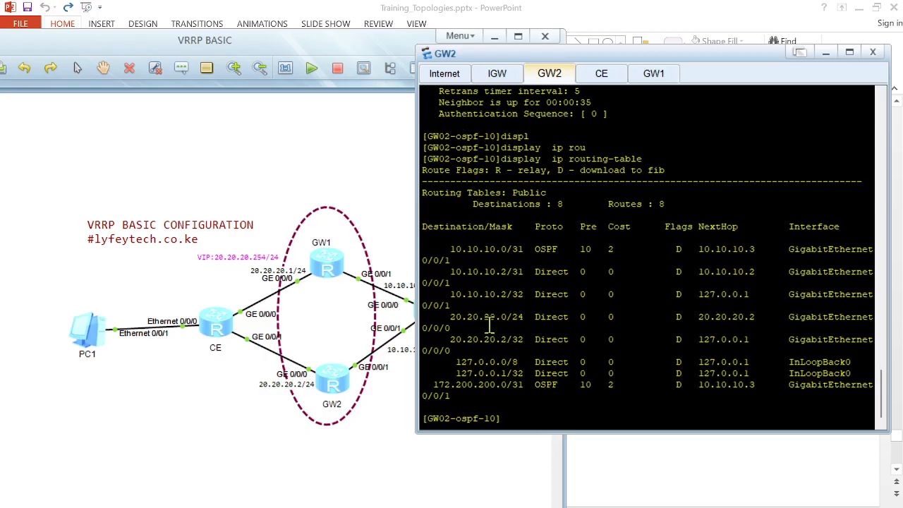
drag(433, 385, 741, 390)
click(538, 400)
Step: Open CE's console, return to user view and disable terminal monitor messages with undo terminal monitor
double_click(219, 331)
key(Return)
key(Return)
key(Return)
key(Return)
key(Return)
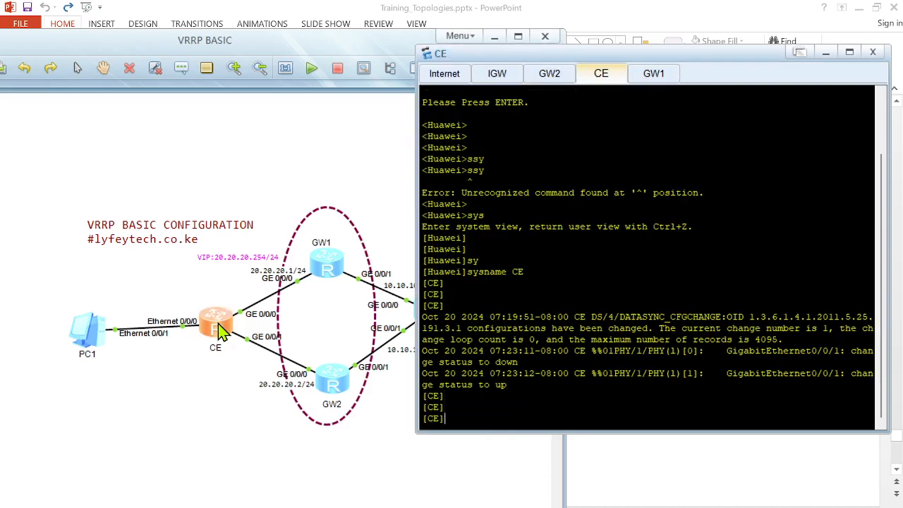
key(Return)
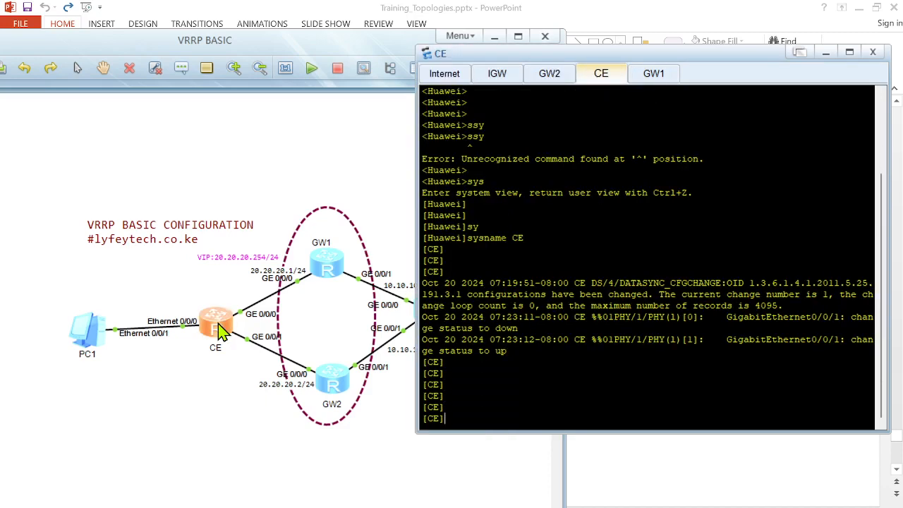
text(quit)
key(Return)
key(Return)
text(undo ter)
key(Tab)
text(mon)
key(Tab)
key(Return)
Step: On CE, enter system view, create VLAN 10 and leave the VLAN view
key(Return)
text(sys)
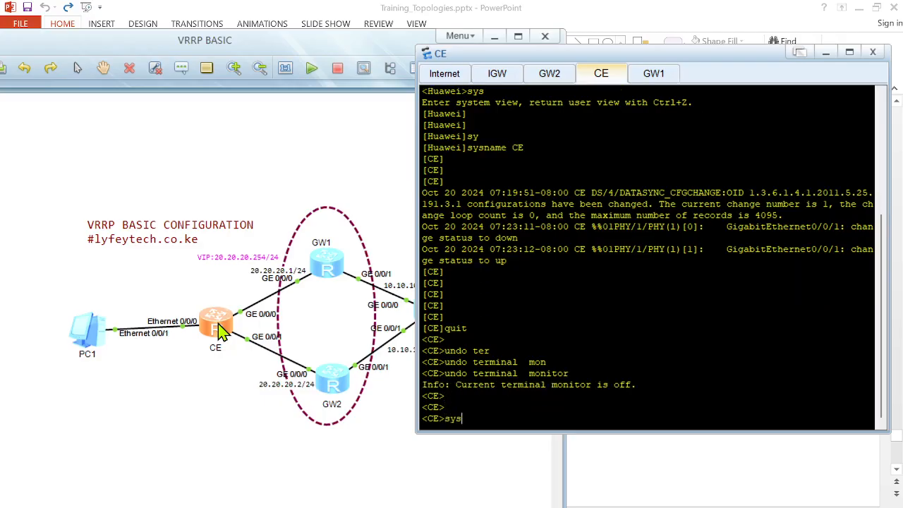
key(Return)
key(Return)
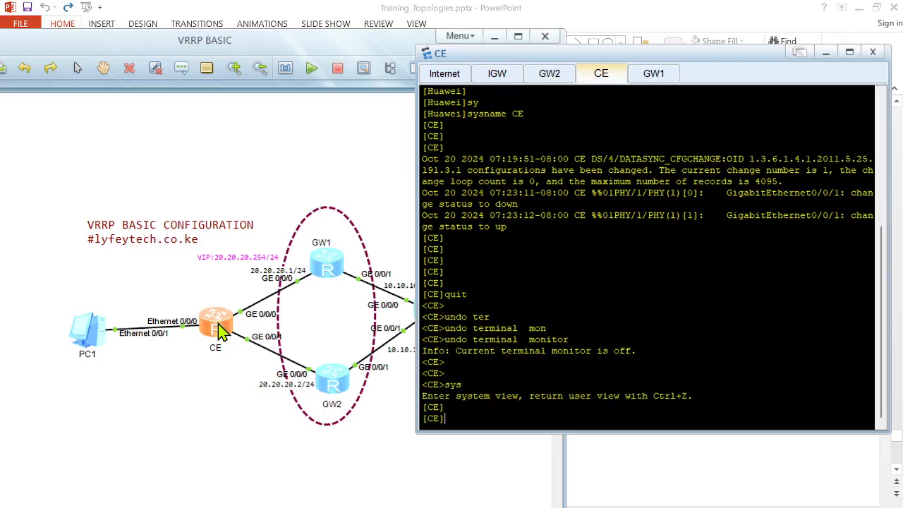
text(vl)
key(Tab)
text(10)
key(Return)
key(Return)
text(quit)
key(Return)
key(Return)
key(Return)
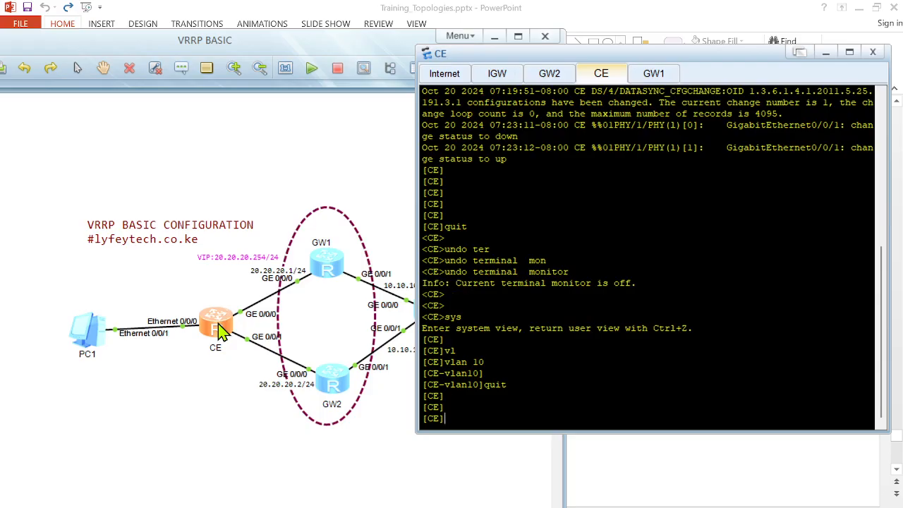
Step: Enter CE's interface GigabitEthernet 0/0/0 and enable portswitch on it
text(interf)
key(Tab)
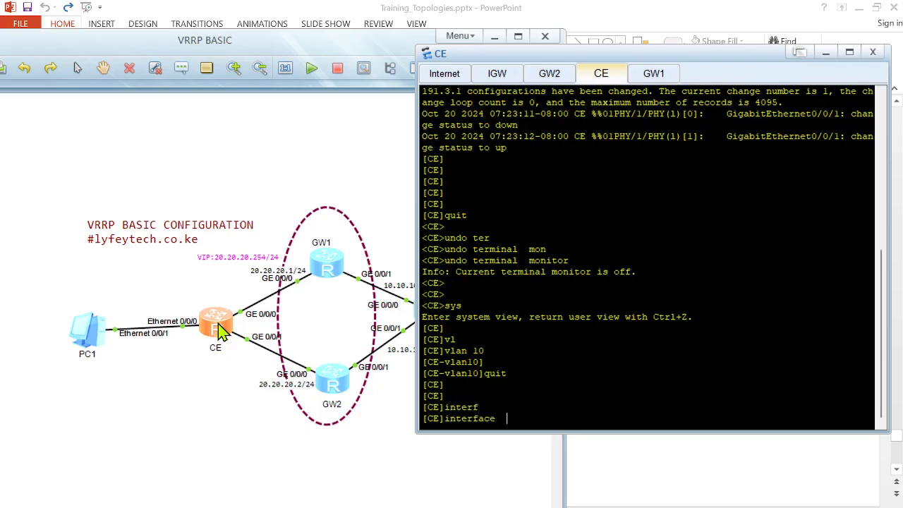
text(gi)
key(Tab)
text(0/0/0)
key(Return)
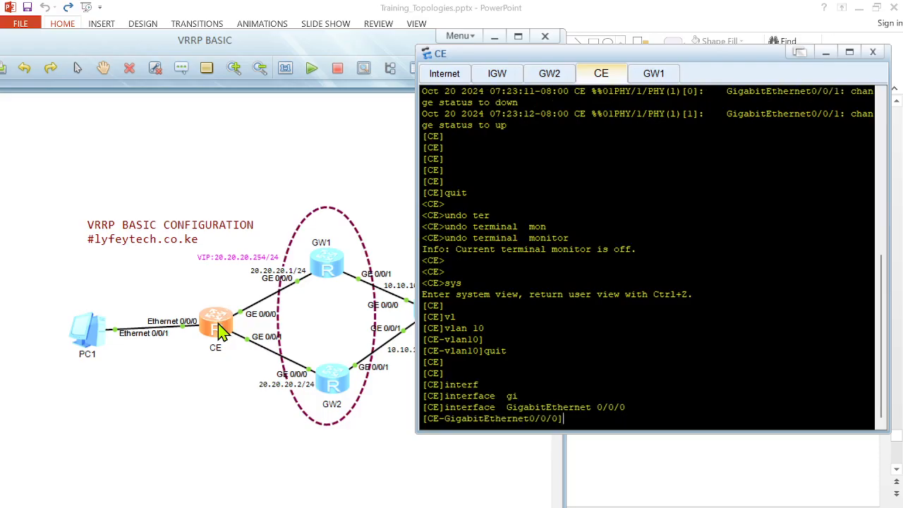
text(portsw)
key(Tab)
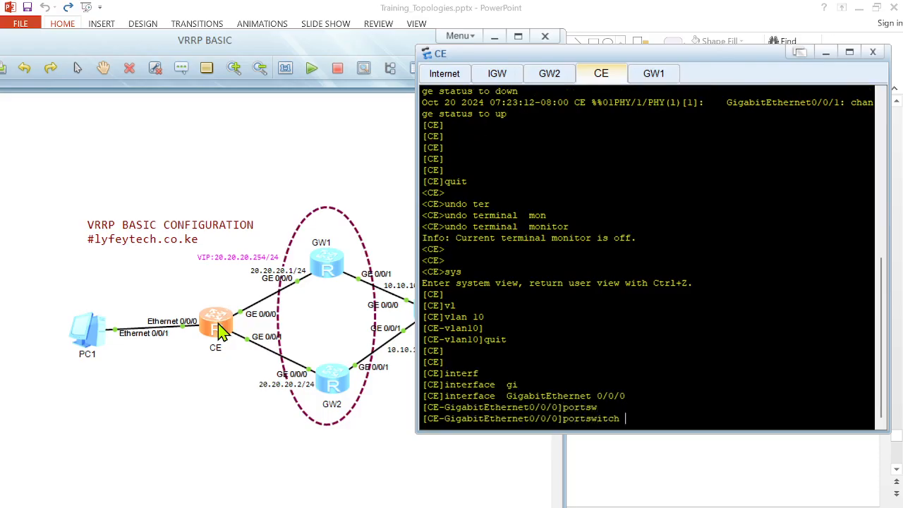
key(Return)
key(Return)
key(Return)
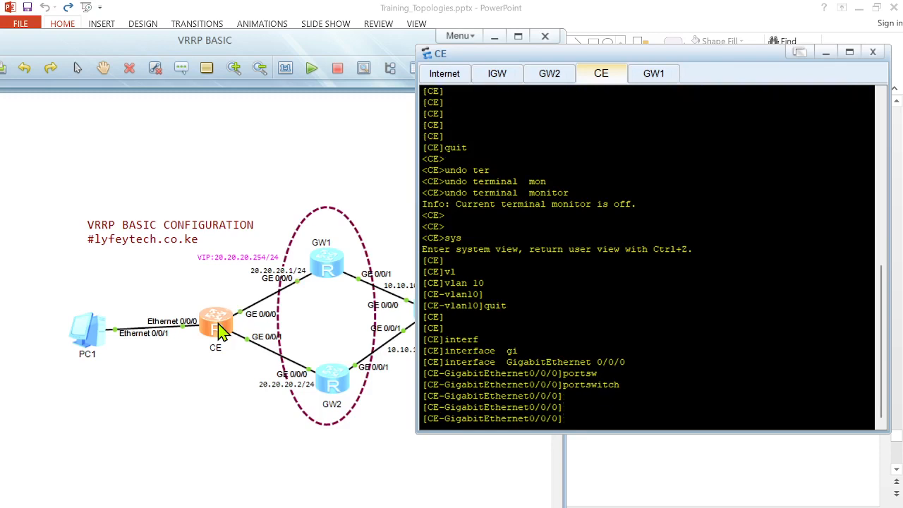
Step: Set GigabitEthernet 0/0/0's port link-type to access
text(port)
key(Tab)
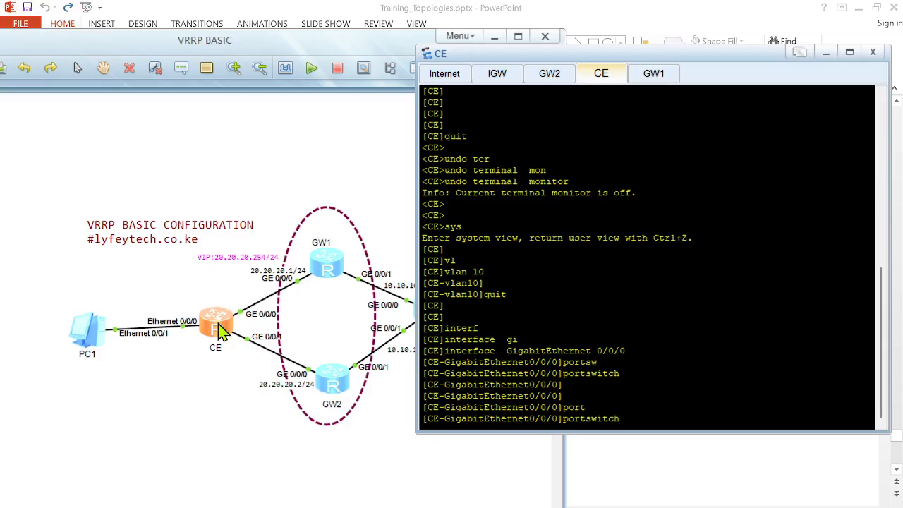
key(Tab)
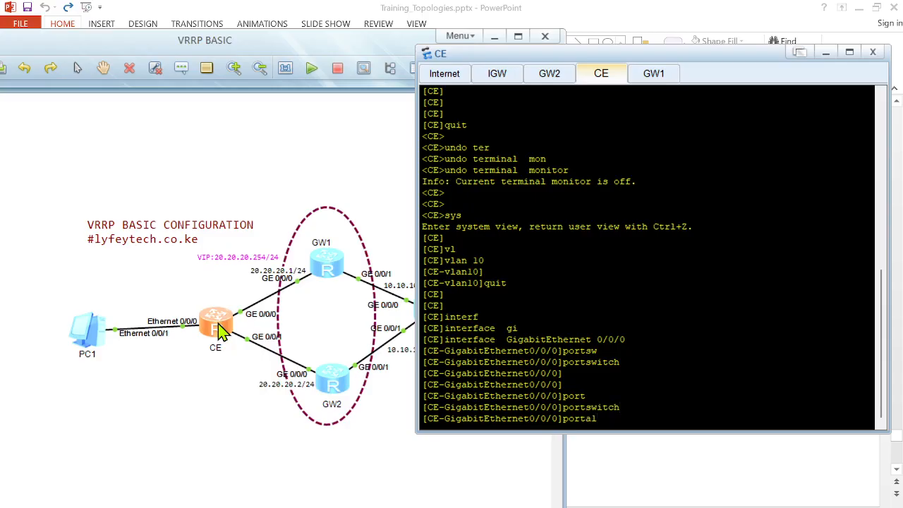
key(Tab)
text(link)
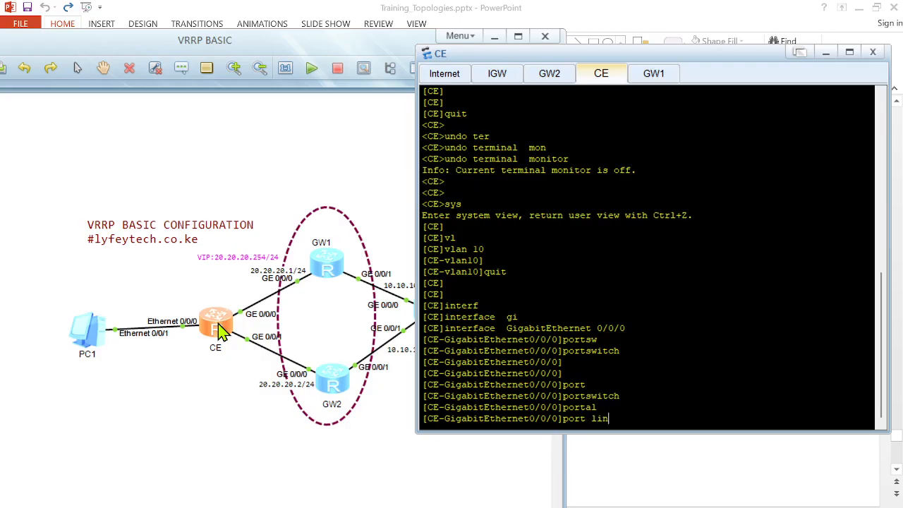
key(Tab)
text(acc)
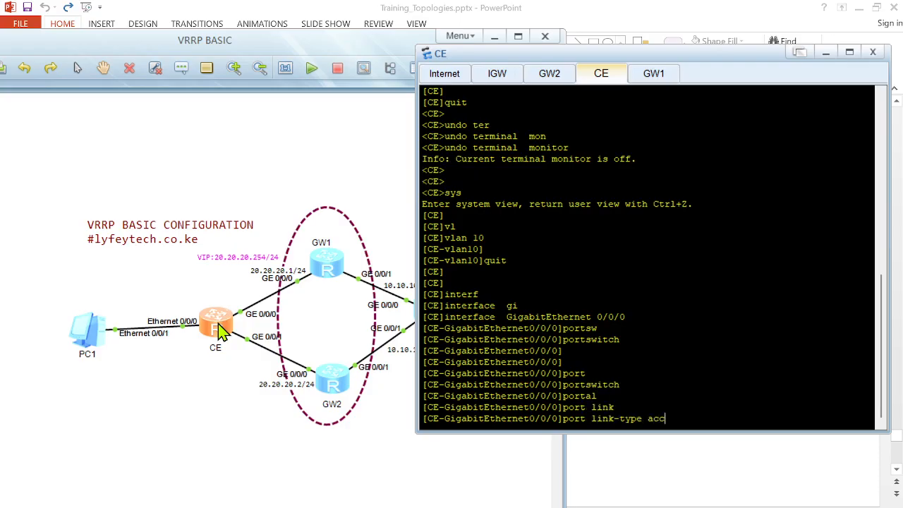
key(Tab)
key(Return)
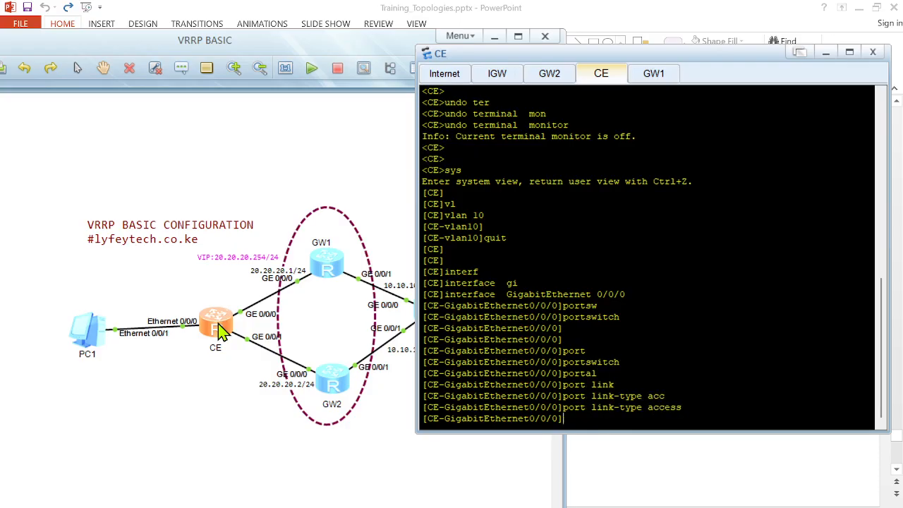
Step: Assign GigabitEthernet 0/0/0 to default VLAN 10 and display the interface configuration
text(port)
key(Tab)
key(Tab)
key(Tab)
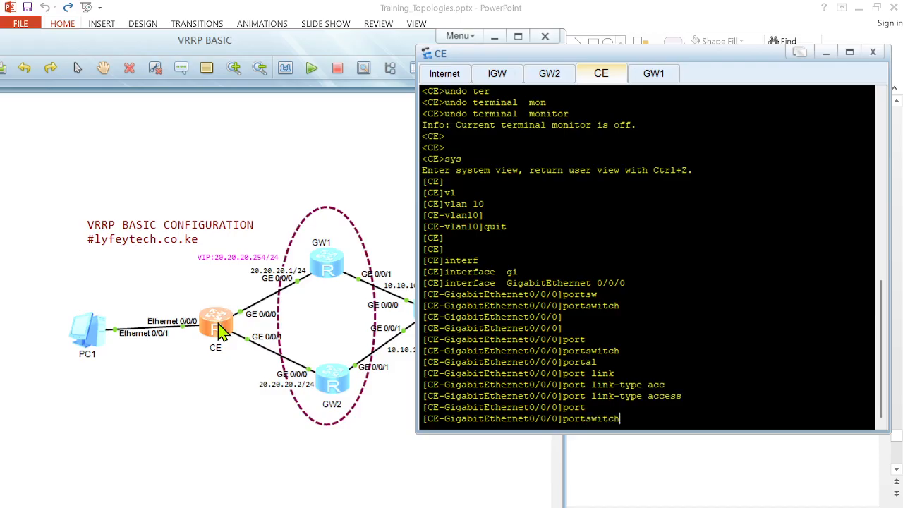
text(def)
key(Tab)
text(vl)
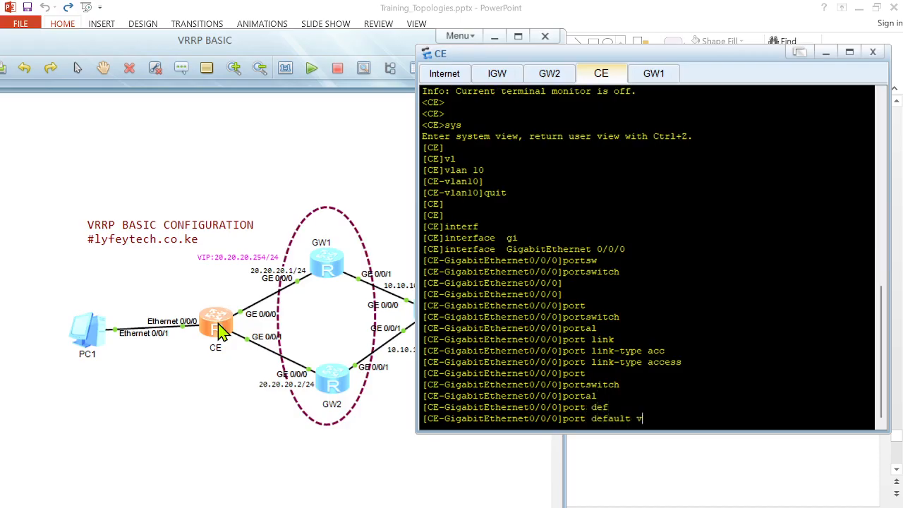
key(Tab)
text(10)
key(Return)
key(Return)
text(dis this)
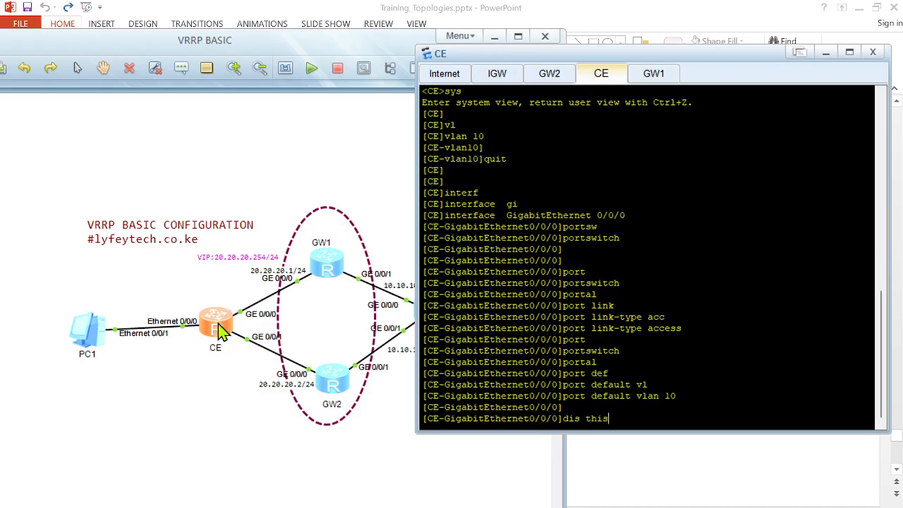
key(Return)
key(Return)
key(Return)
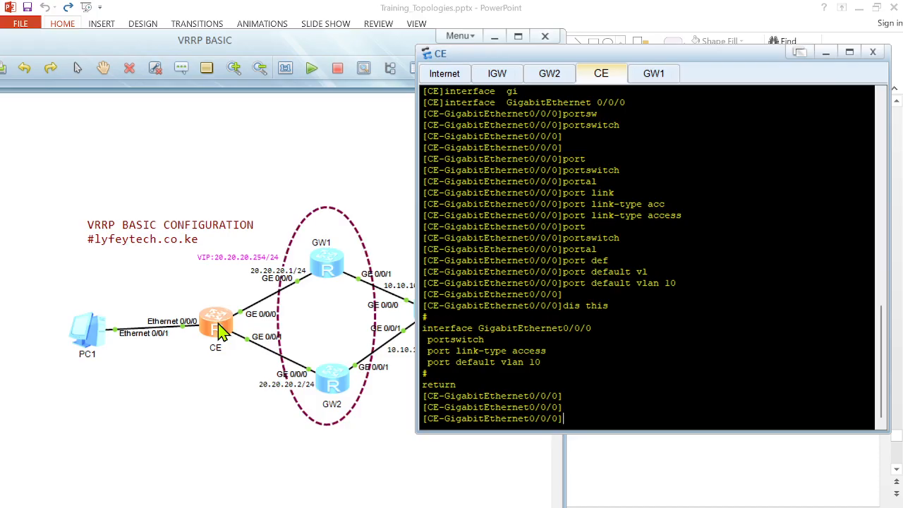
Step: Leave the interface view and copy GigabitEthernet 0/0/0's portswitch, access and VLAN 10 lines
text(quit)
key(Return)
key(Return)
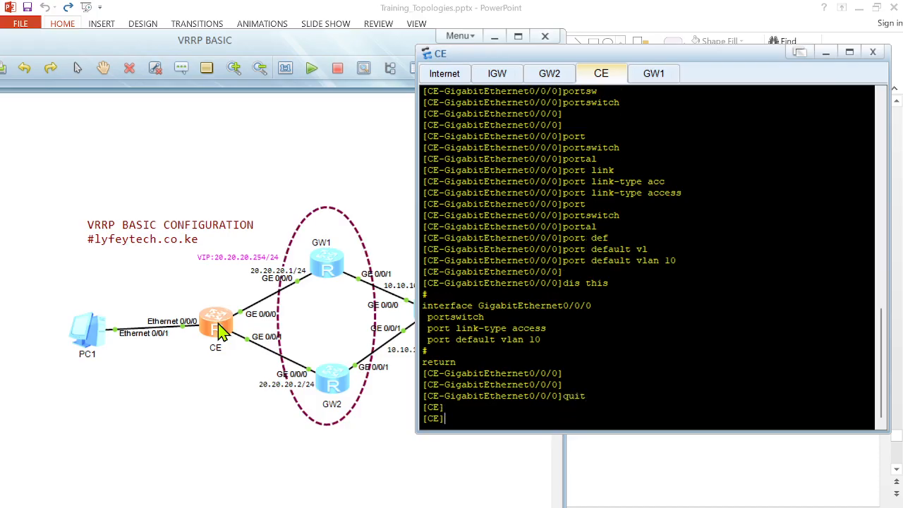
drag(428, 350, 417, 318)
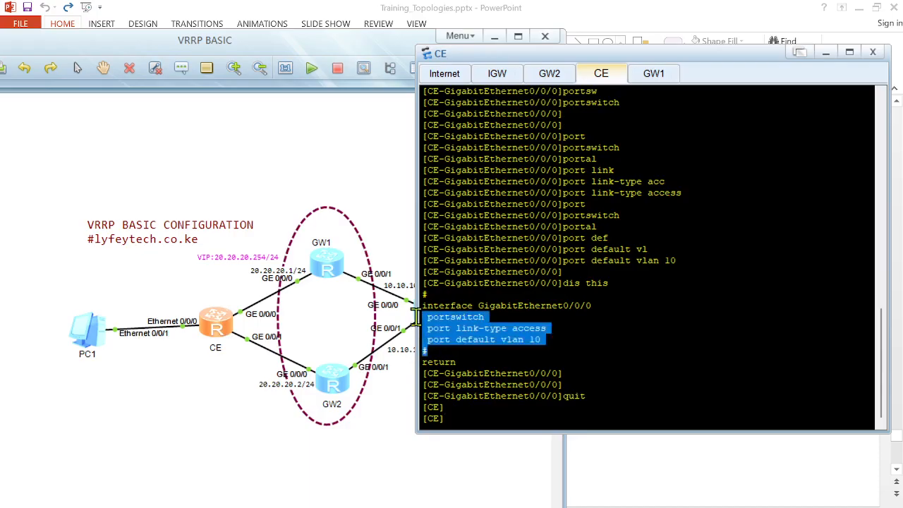
right_click(462, 337)
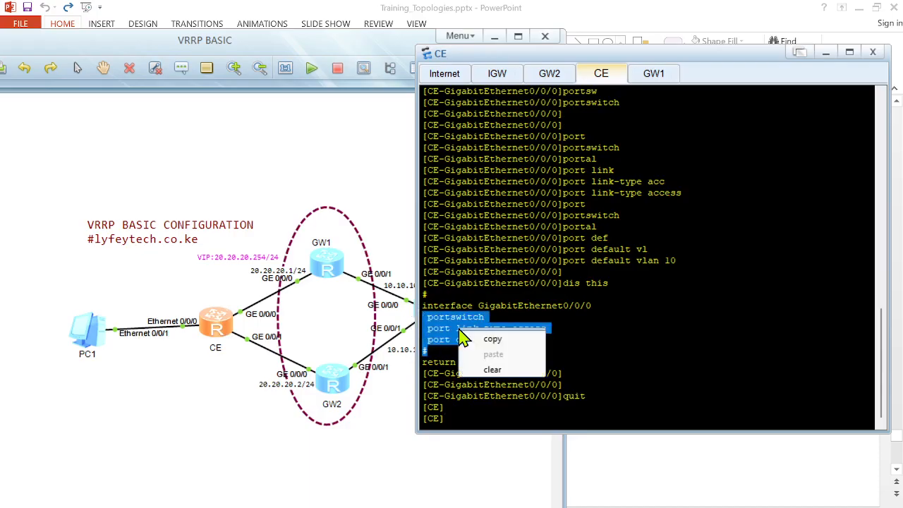
click(492, 339)
click(466, 389)
Step: Enter interface GigabitEthernet 0/0/1 and paste the copied access VLAN 10 port configuration
key(Return)
key(Return)
text(interface  g)
key(Tab)
text(g)
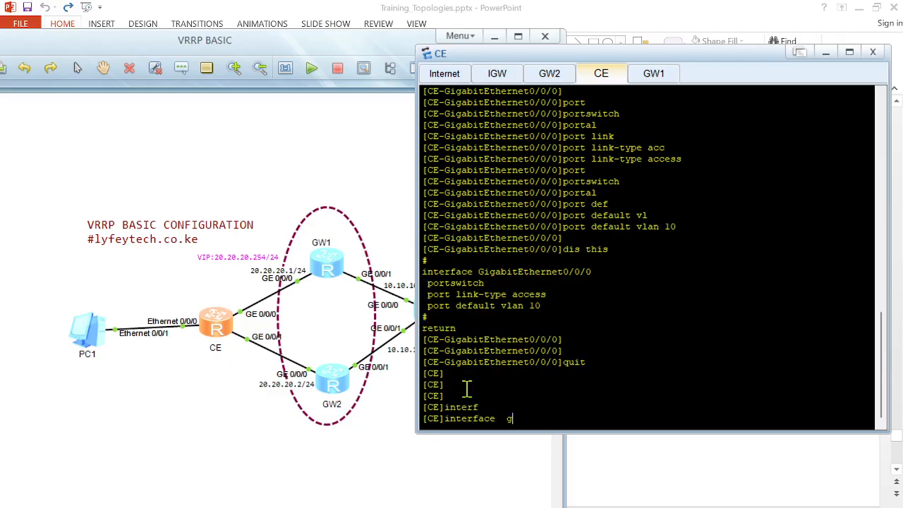
text(i)
key(Tab)
text(0/0/1)
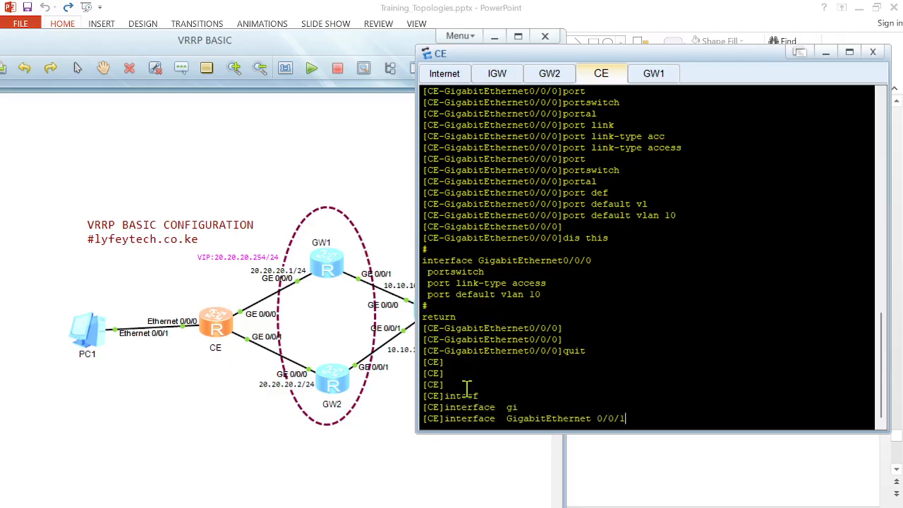
key(Return)
key(Return)
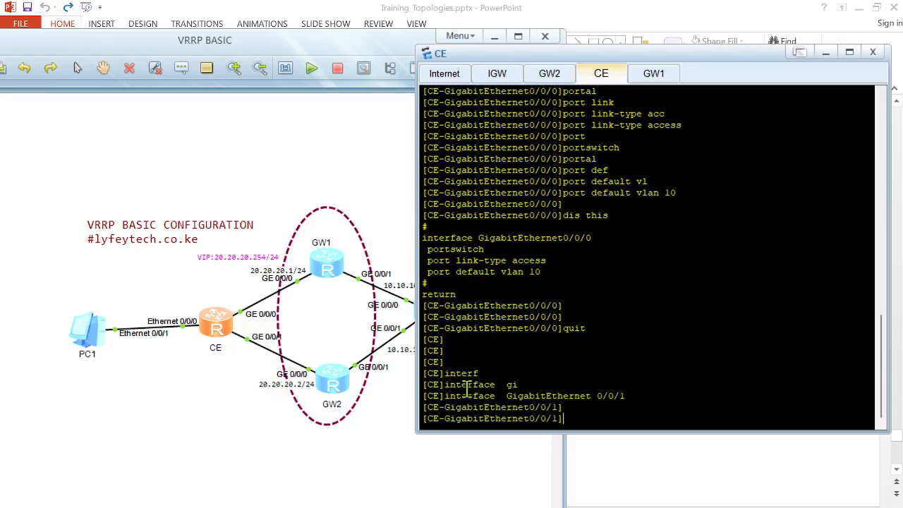
right_click(591, 371)
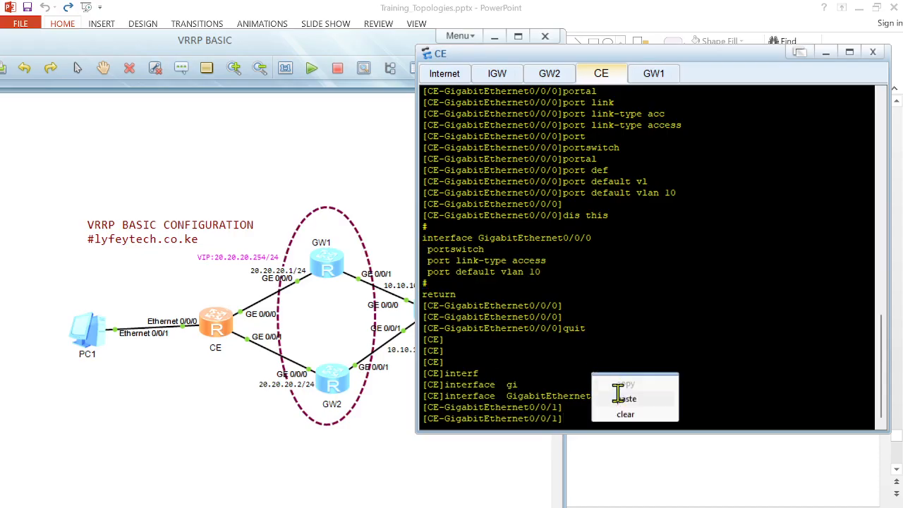
click(617, 397)
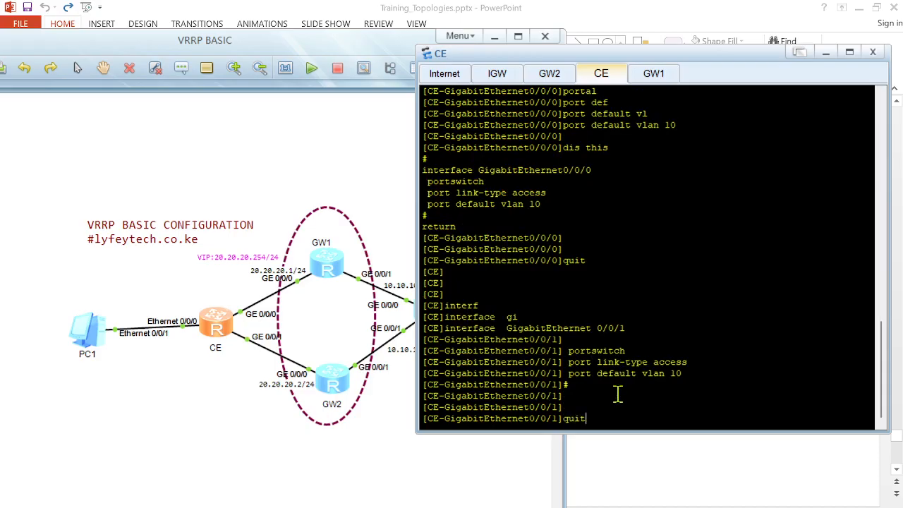
Step: On CE, enter interface Ethernet 0/0/0, paste the access VLAN 10 port configuration and display the interface configuration
text(nterf)
key(Tab)
text(eth)
key(Tab)
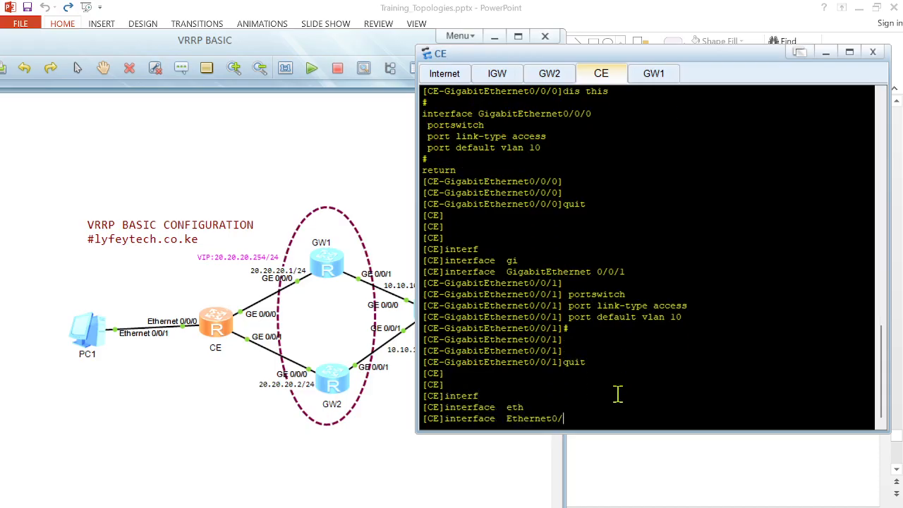
text(0/0/0)
key(Return)
key(Return)
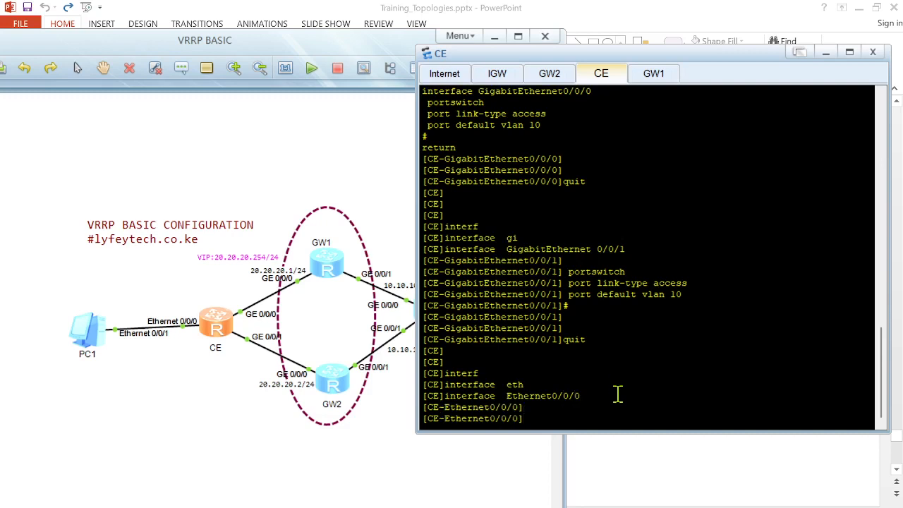
right_click(617, 393)
click(665, 420)
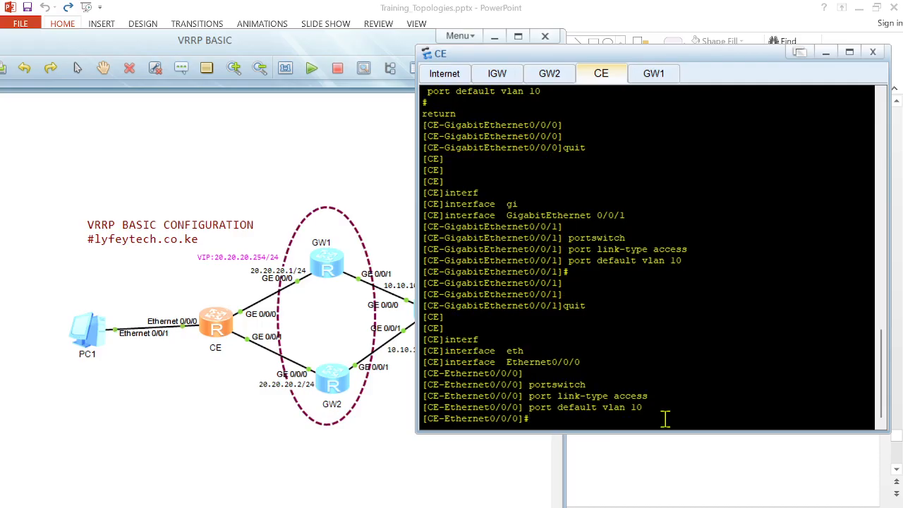
text(dis this)
key(Return)
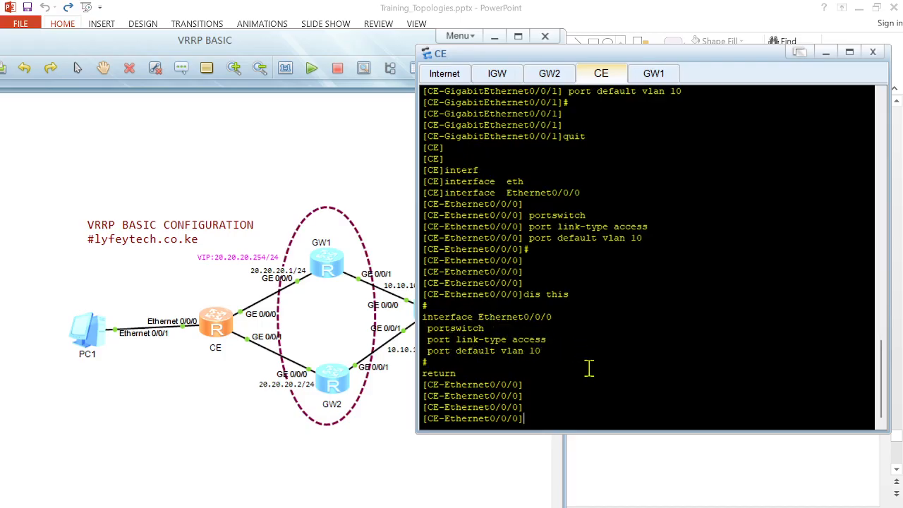
Step: Set PC1's IPv4 gateway to 20.20.20.1 and apply the settings
double_click(82, 331)
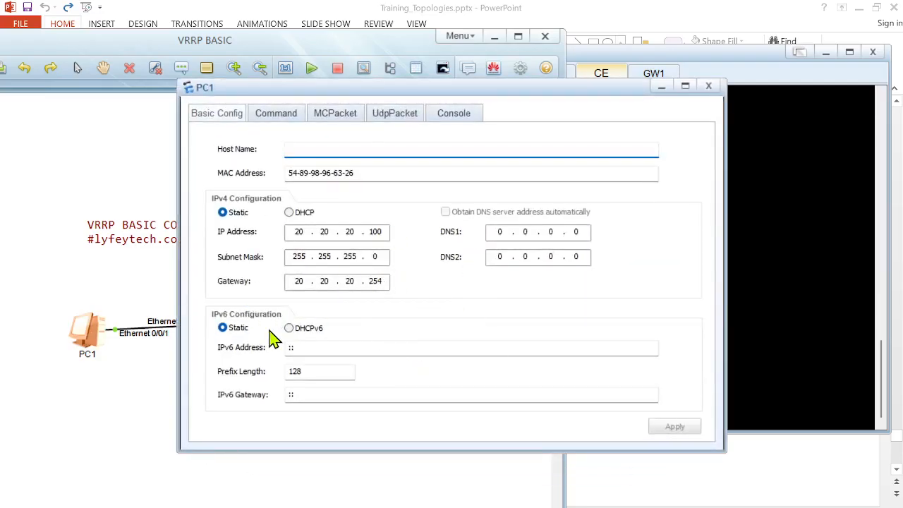
click(385, 279)
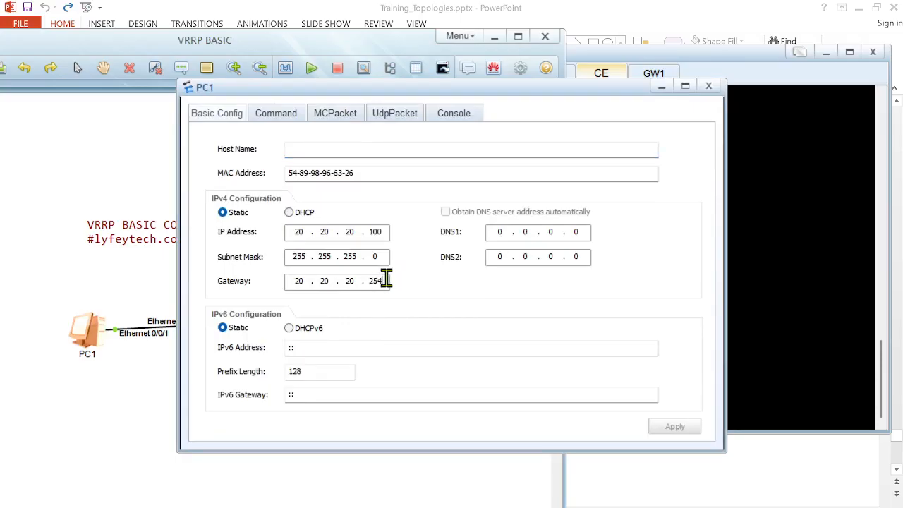
key(BackSpace)
key(BackSpace)
text(1)
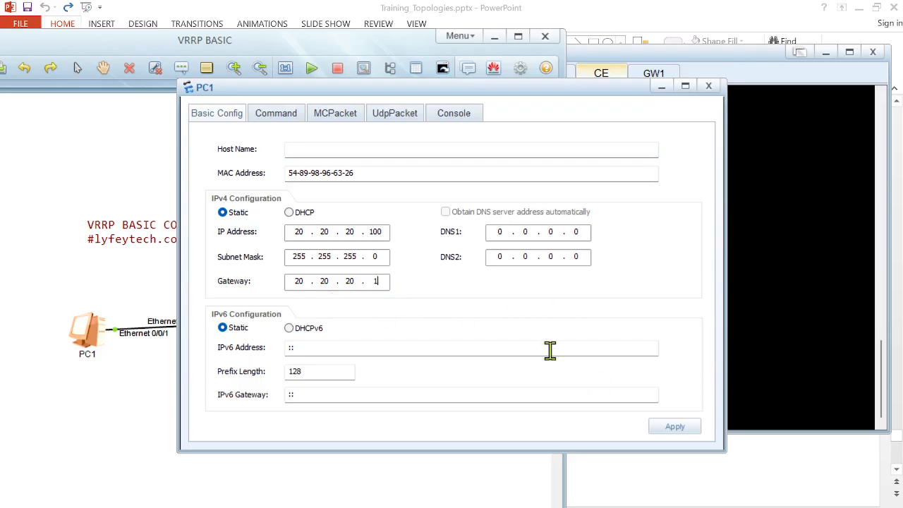
click(670, 427)
click(660, 86)
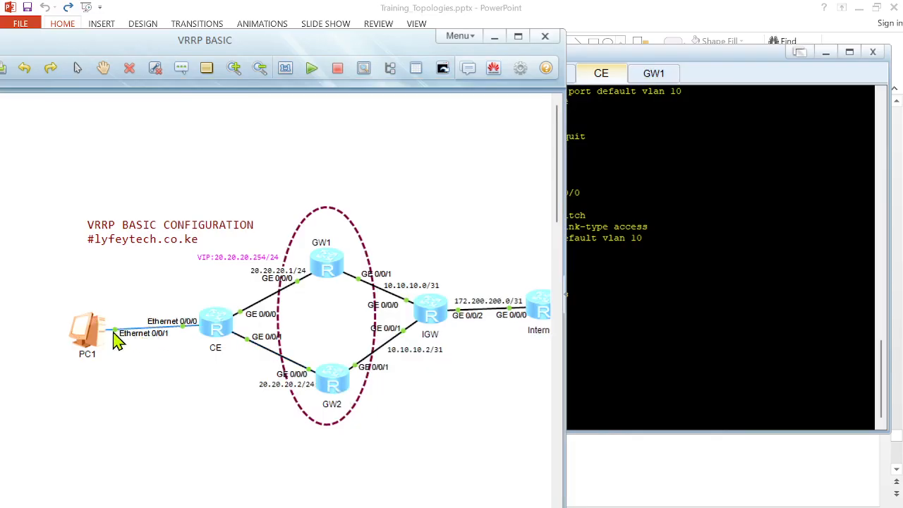
Step: Ping 20.20.20.1 from PC1's command line
double_click(89, 336)
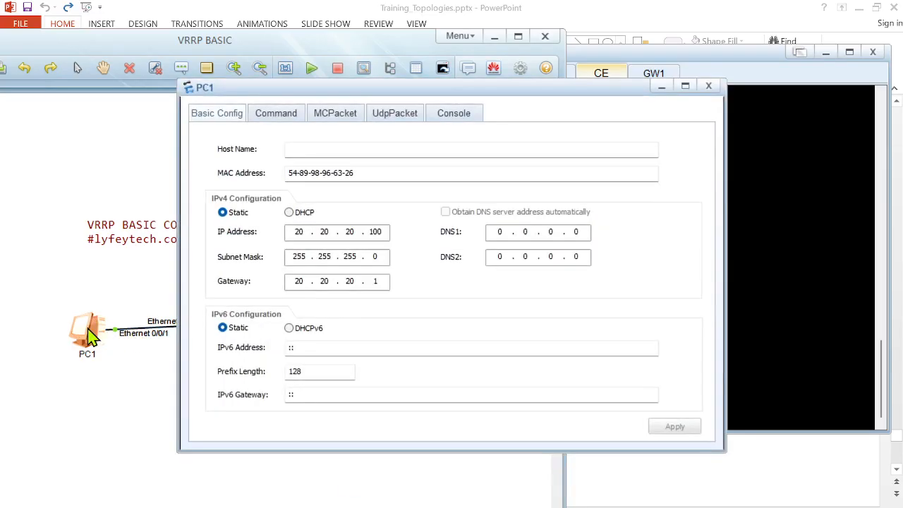
click(293, 113)
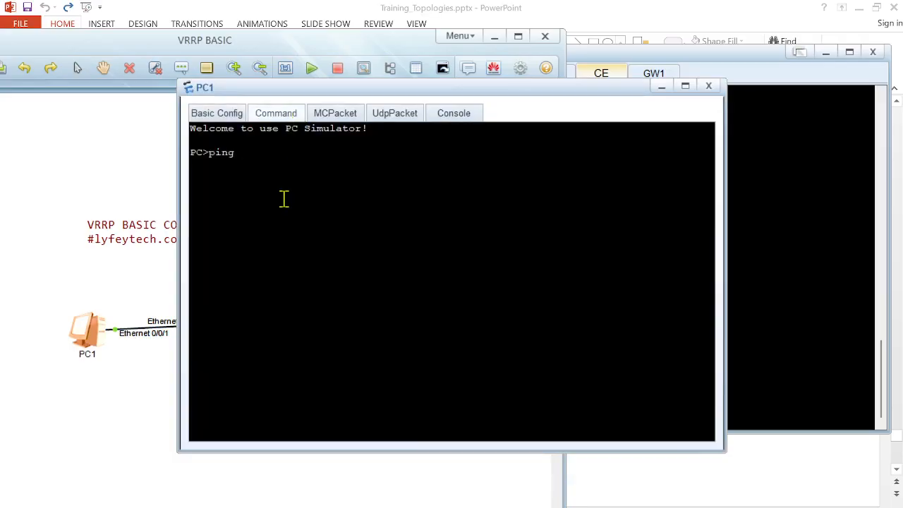
text(ping 10)
click(116, 203)
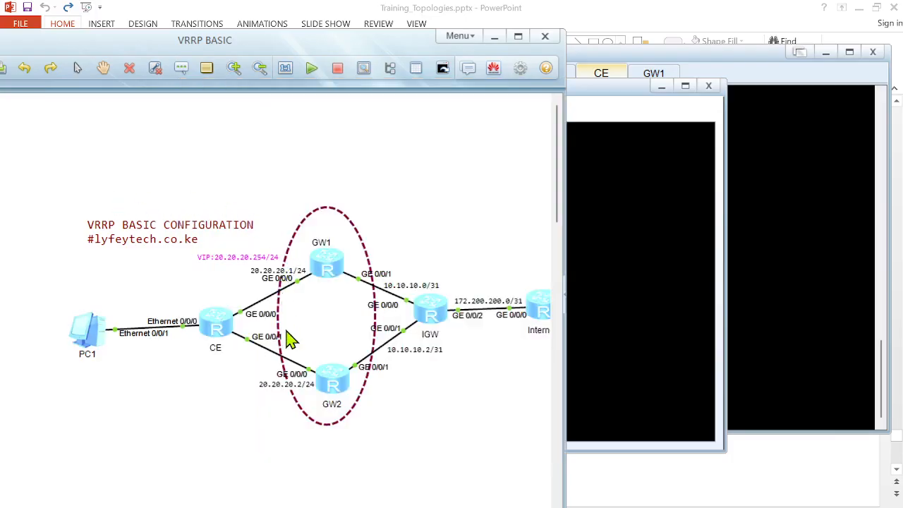
mouse_move(580, 507)
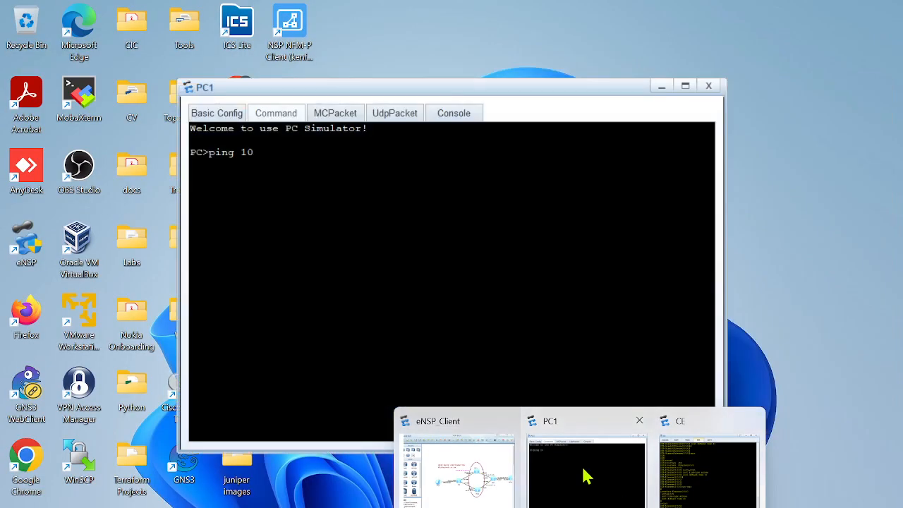
click(584, 477)
key(BackSpace)
text(20.20.20.1)
key(Return)
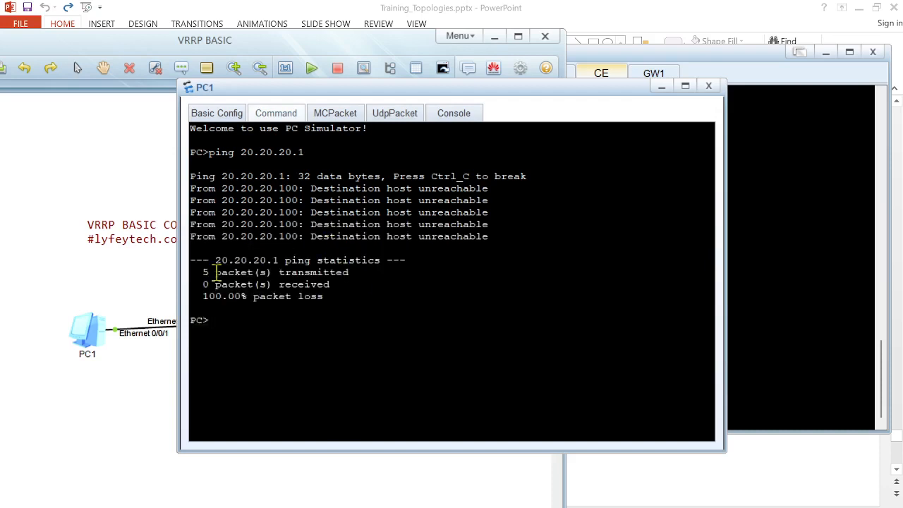
Step: Open PC1's basic configuration to review its IPv4 addressing
click(86, 330)
double_click(86, 330)
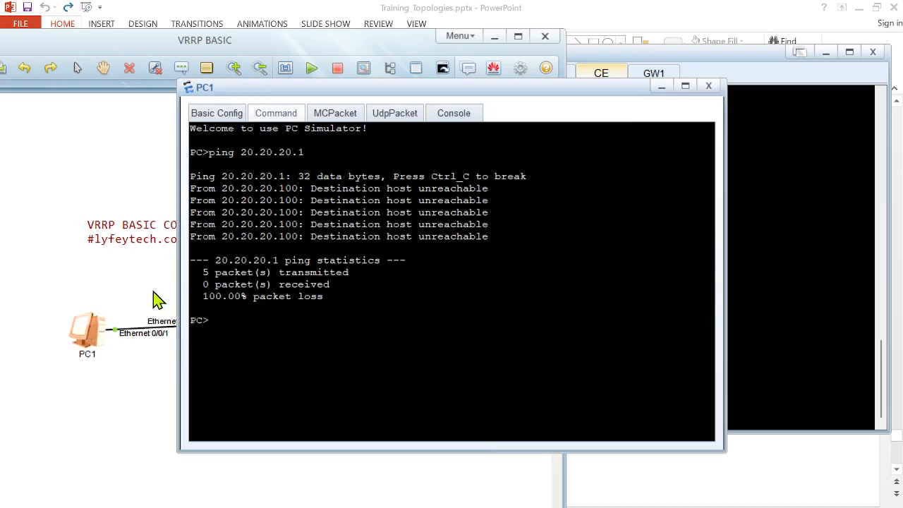
click(227, 118)
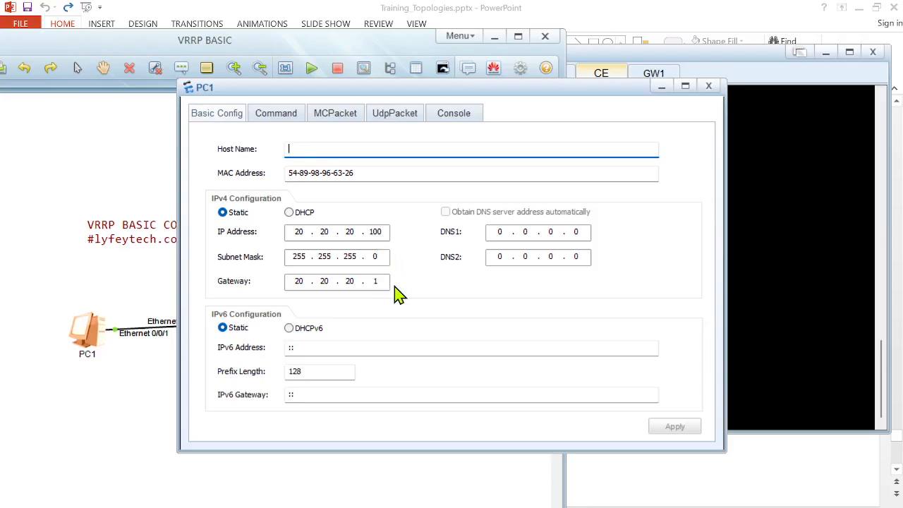
Step: Display the current configuration of CE's Ethernet 0/0/0 interface and leave the interface view
click(139, 287)
double_click(221, 326)
key(Return)
key(Return)
key(Return)
text(dis th)
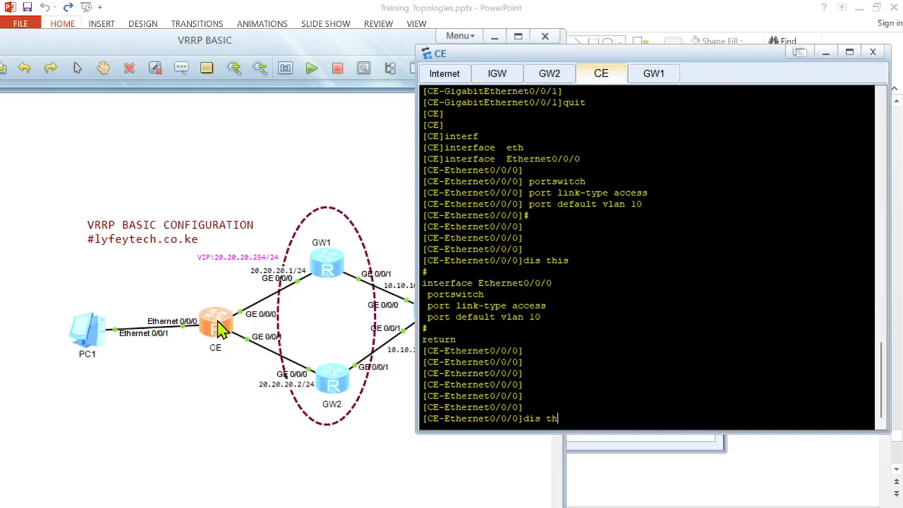
text(is)
key(Return)
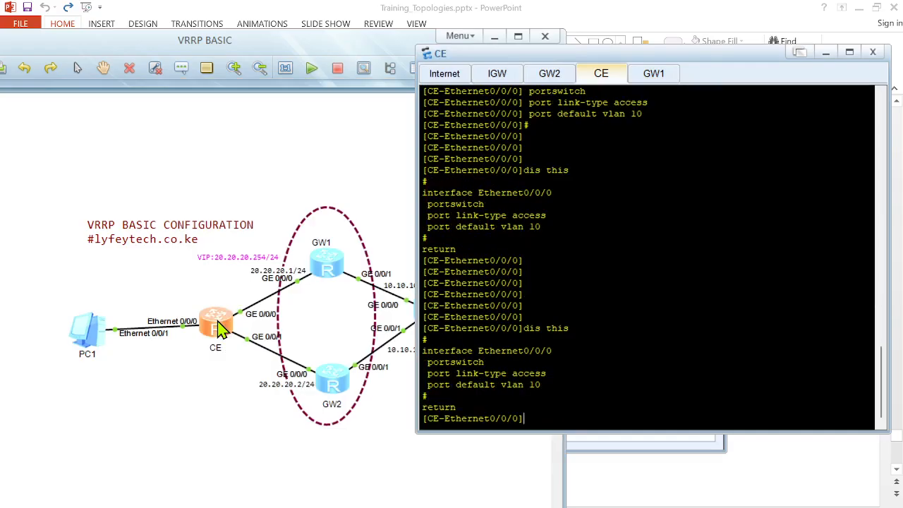
text(quit)
key(Return)
key(Return)
key(Return)
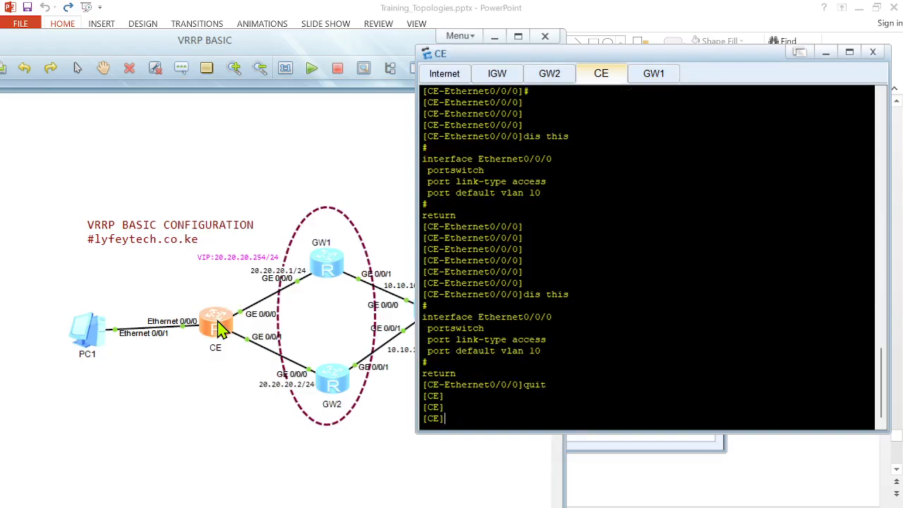
Step: On GW1, leave the OSPF view and display the brief IP interface summary
double_click(343, 263)
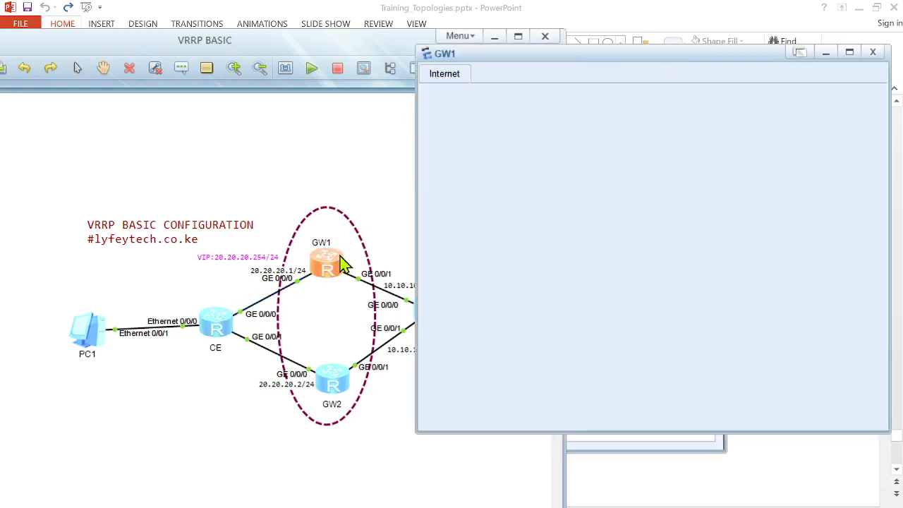
key(Return)
key(Return)
key(Return)
text(qui)
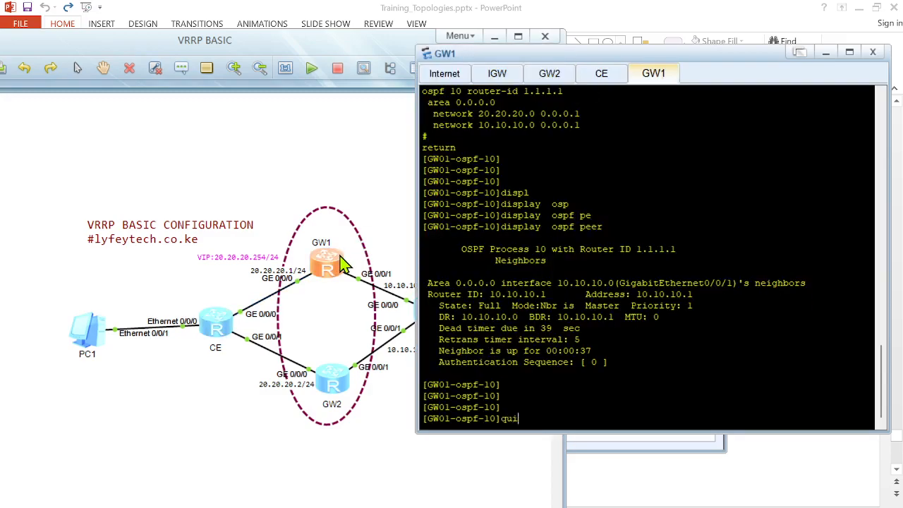
text(t)
key(Return)
key(Return)
key(Return)
text(displ)
key(Tab)
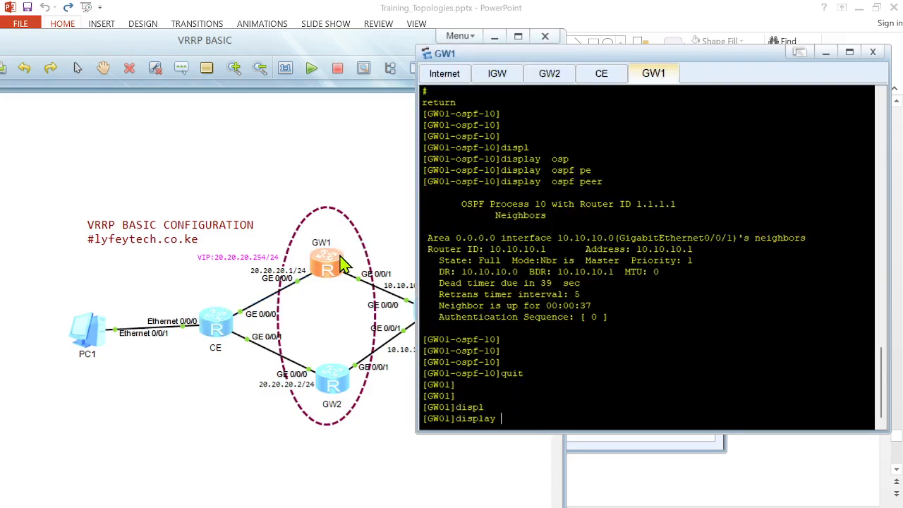
text(ip interf)
key(Tab)
text(b)
key(Tab)
key(Return)
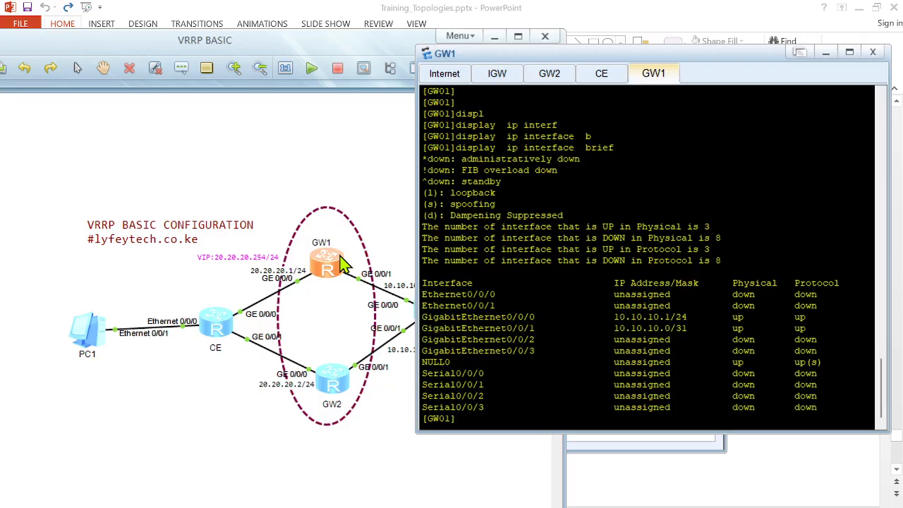
Step: On GW1, enter GigabitEthernet 0/0/0 and set its IP address to 20.20.20.1 with mask length 24
text(interf)
key(Tab)
text(gabi)
key(Tab)
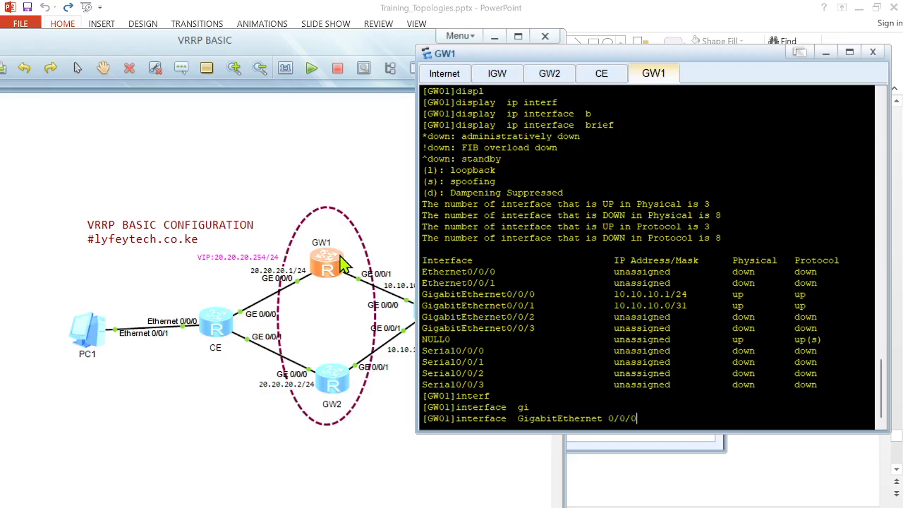
key(Return)
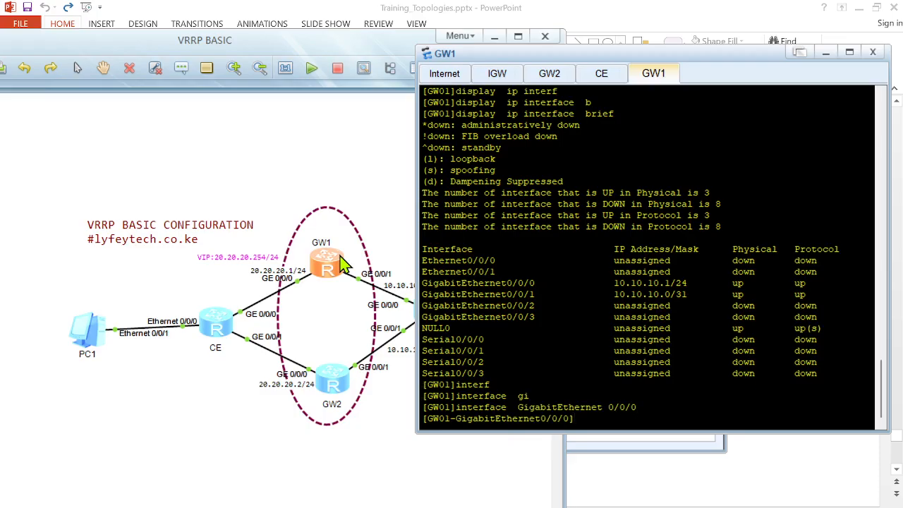
text(dis this)
key(Return)
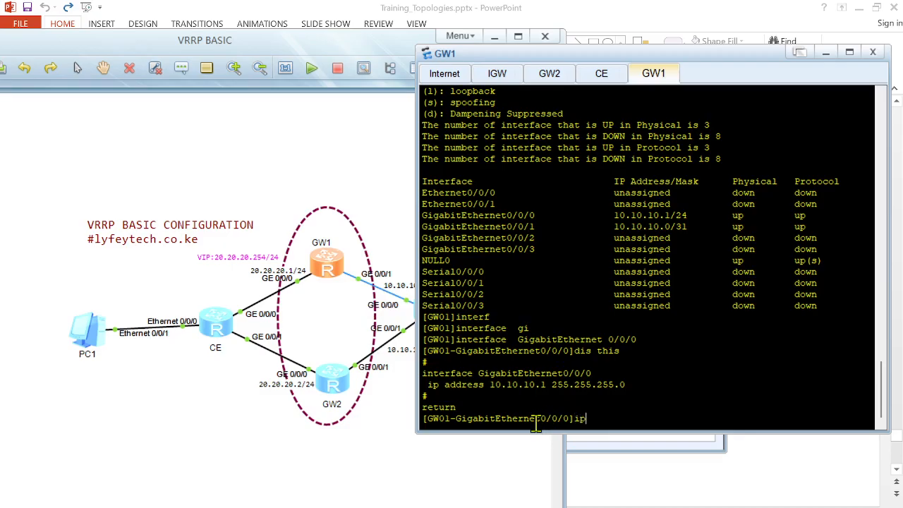
key(Tab)
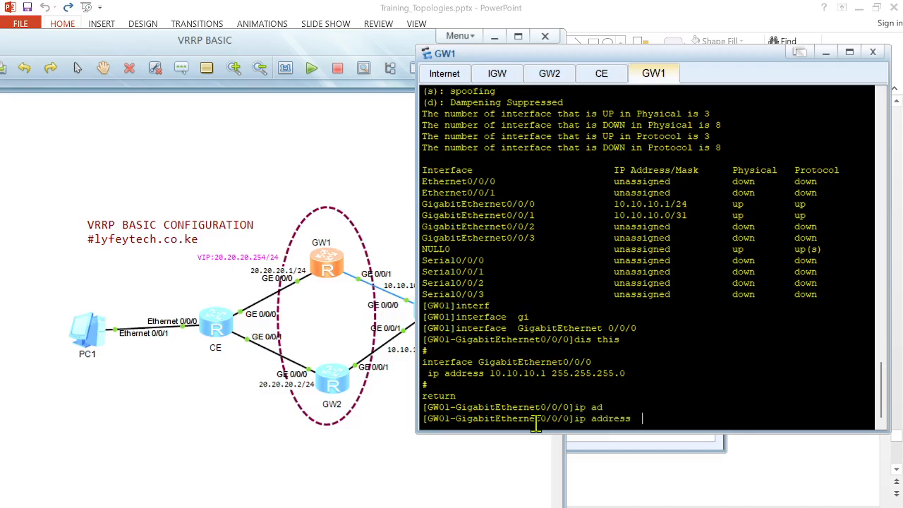
text(20.20.20.1 24)
key(Return)
key(Return)
key(Return)
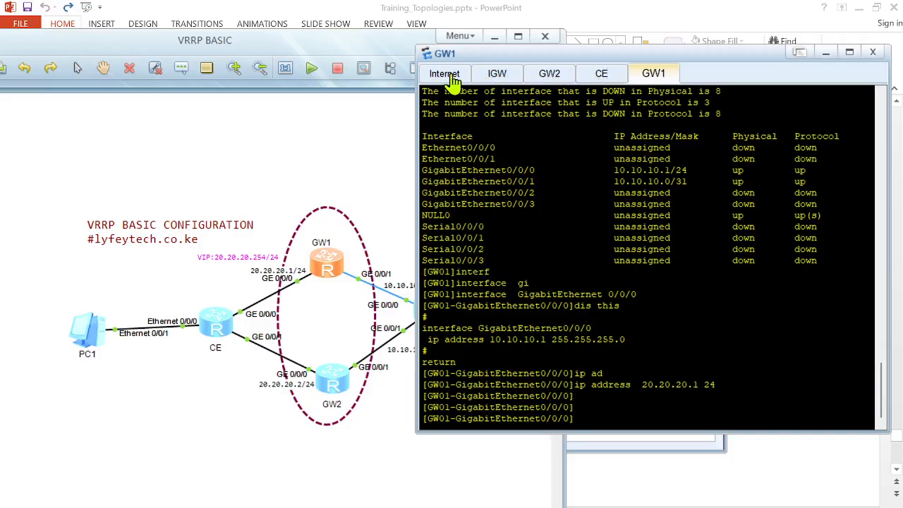
Step: Repeat the ping to 20.20.20.1 from PC1's command line
double_click(90, 329)
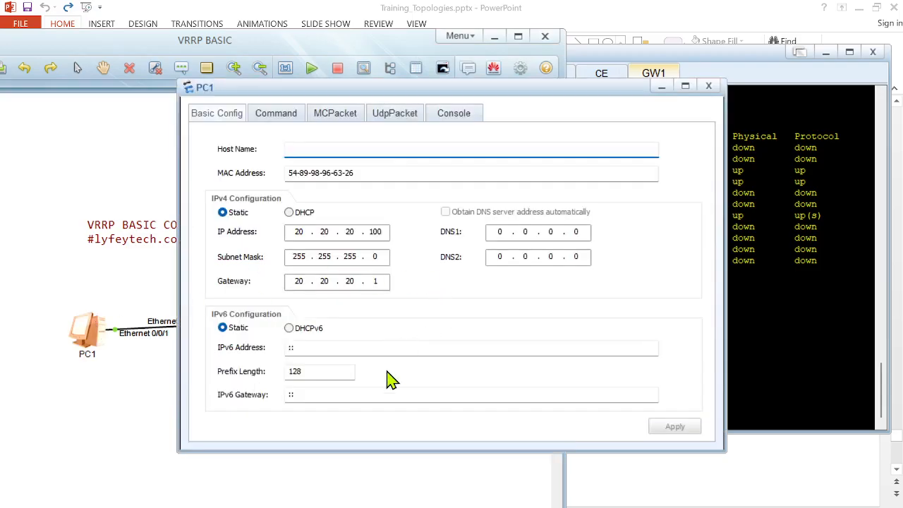
click(259, 117)
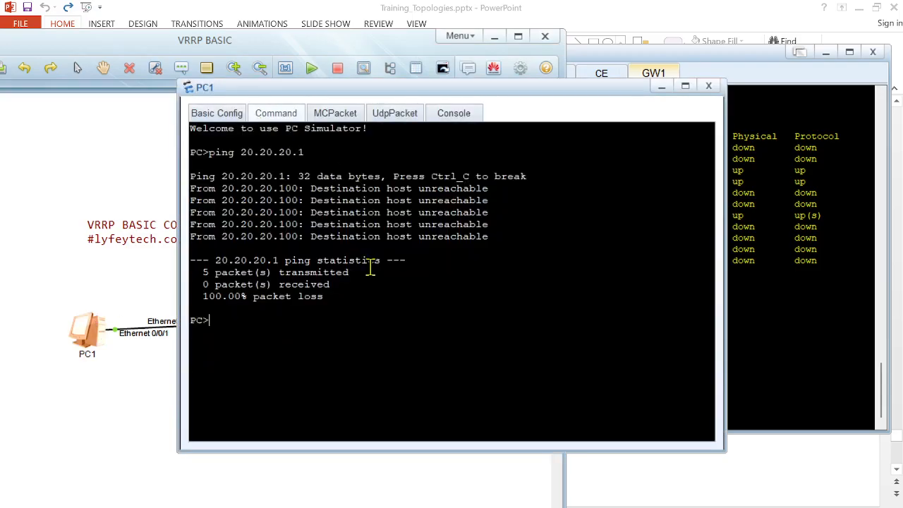
key(Up)
key(Return)
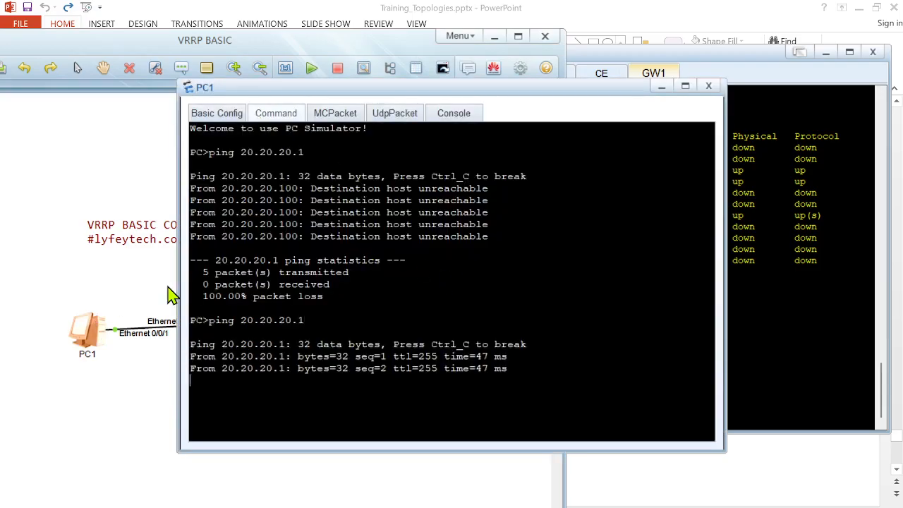
click(141, 292)
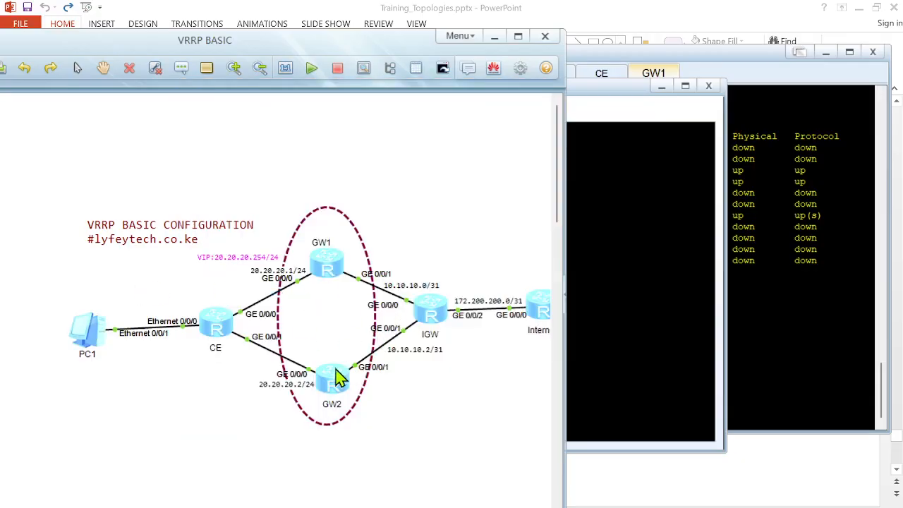
Step: Try to display GW1 GigabitEthernet 0/0/0's current configuration
double_click(327, 263)
text(dis thsi)
key(Return)
key(Return)
text(dis)
key(Tab)
text(thsi)
key(Return)
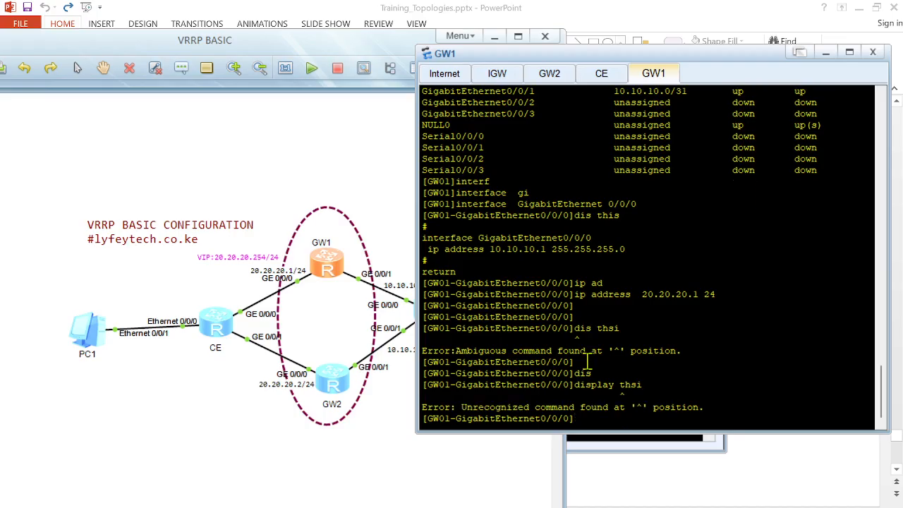
Step: On GW2, display the brief IP interface summary
double_click(335, 393)
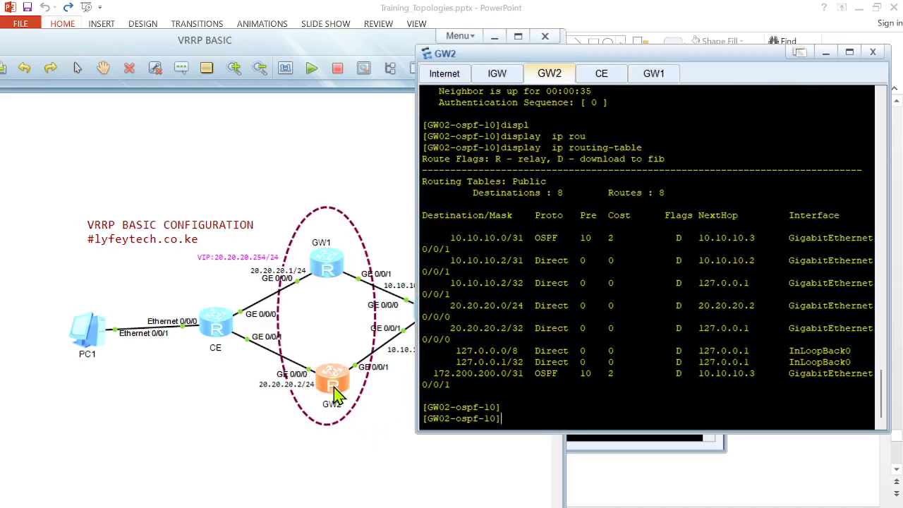
key(Return)
key(Return)
text(displ)
key(Tab)
text(ip interf)
key(Tab)
text(b)
key(Tab)
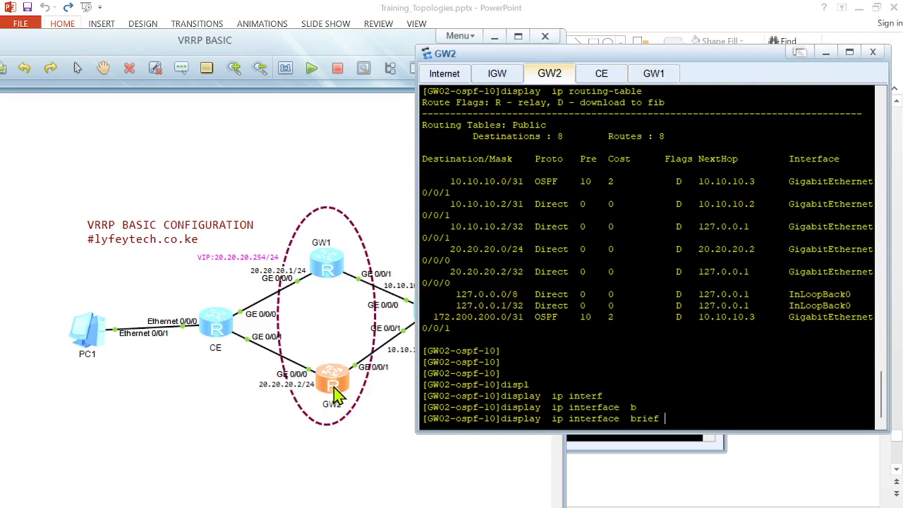
key(Return)
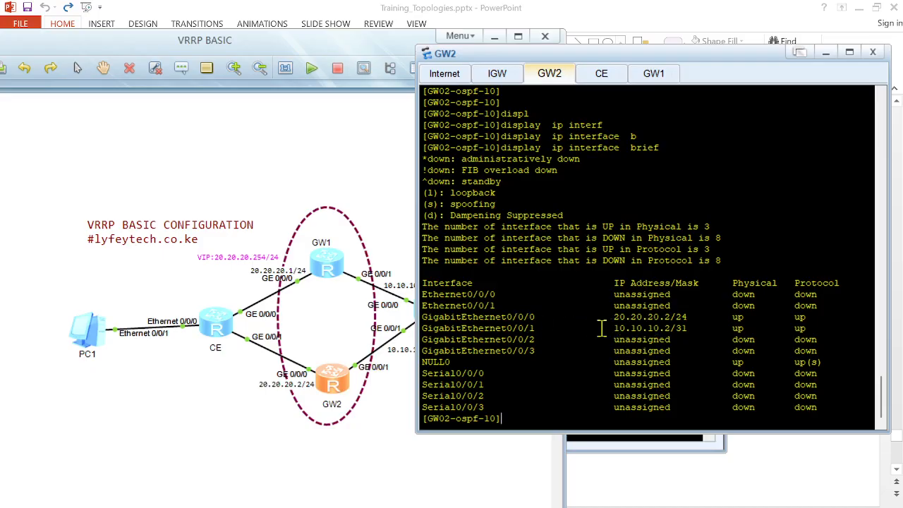
Step: Set PC1's default gateway to the virtual IP 20.20.20.254
click(381, 404)
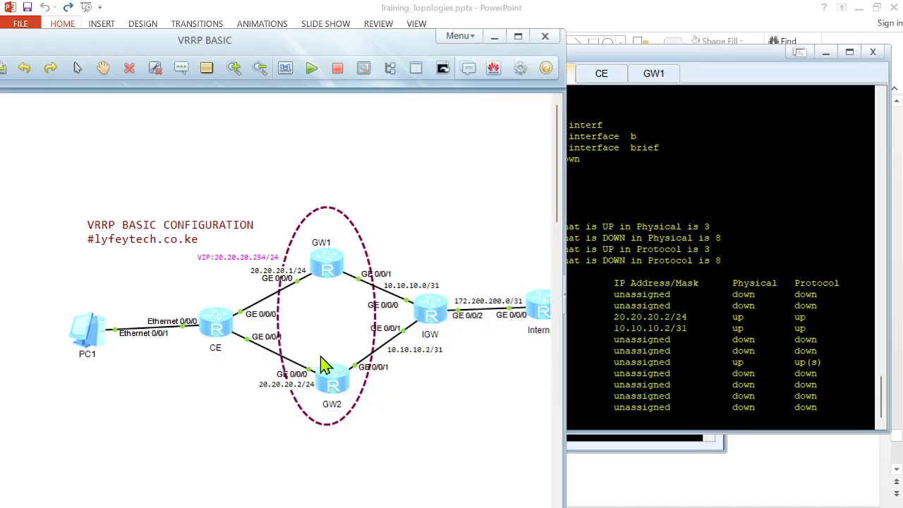
double_click(83, 327)
click(233, 117)
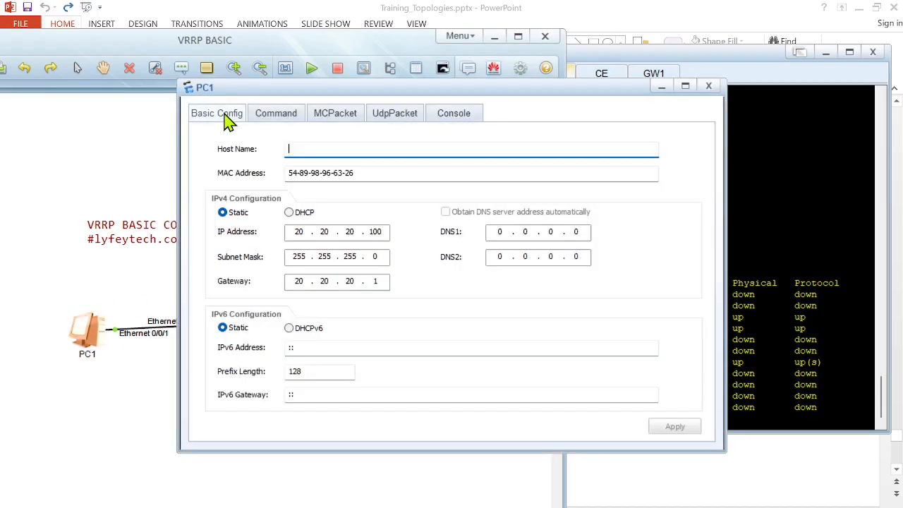
click(110, 356)
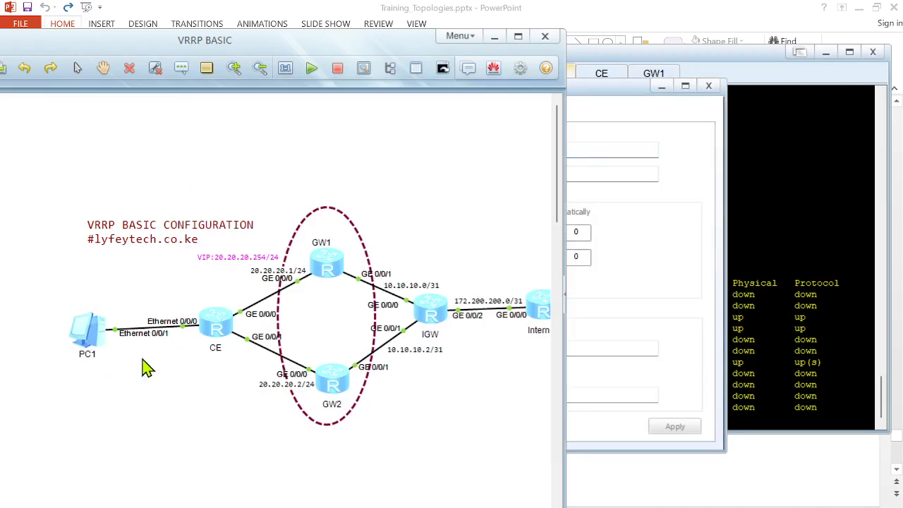
double_click(83, 329)
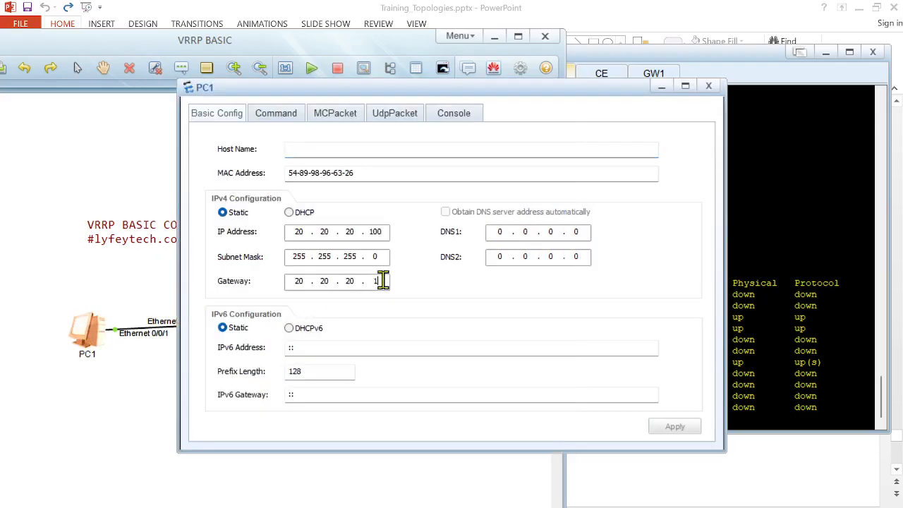
click(99, 402)
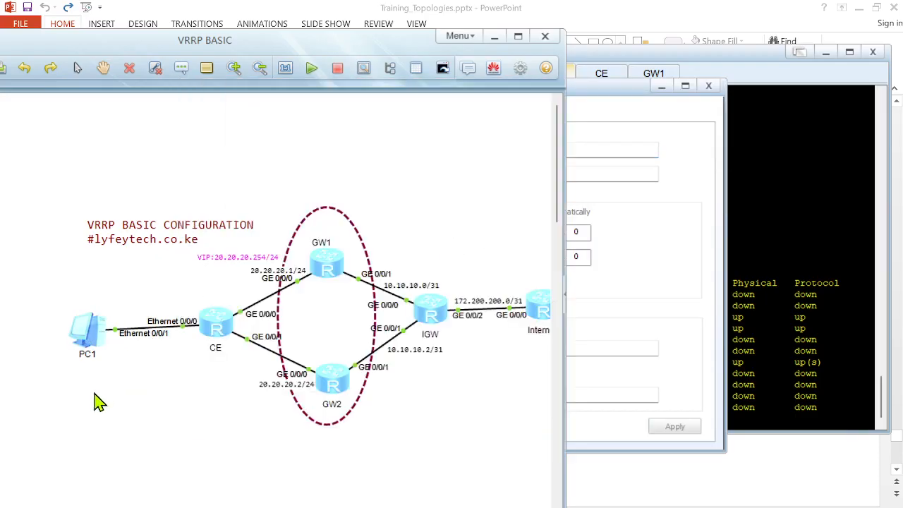
double_click(335, 392)
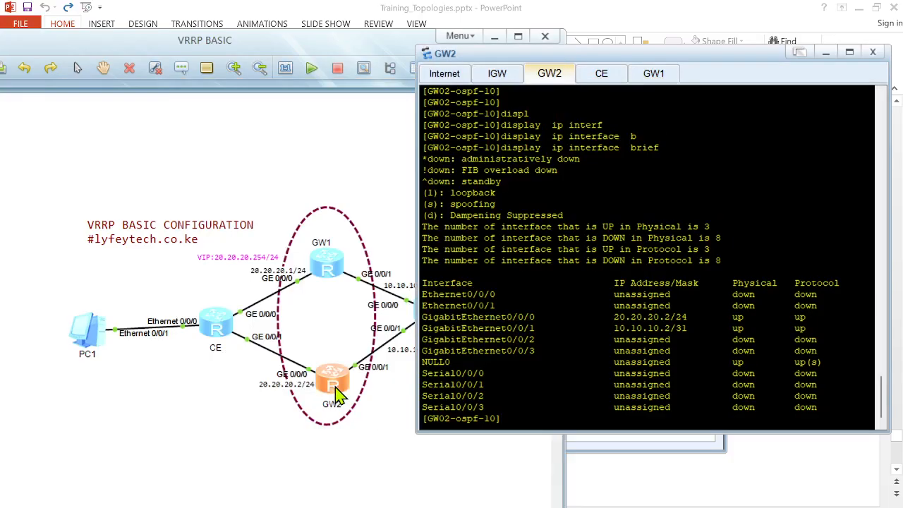
double_click(93, 334)
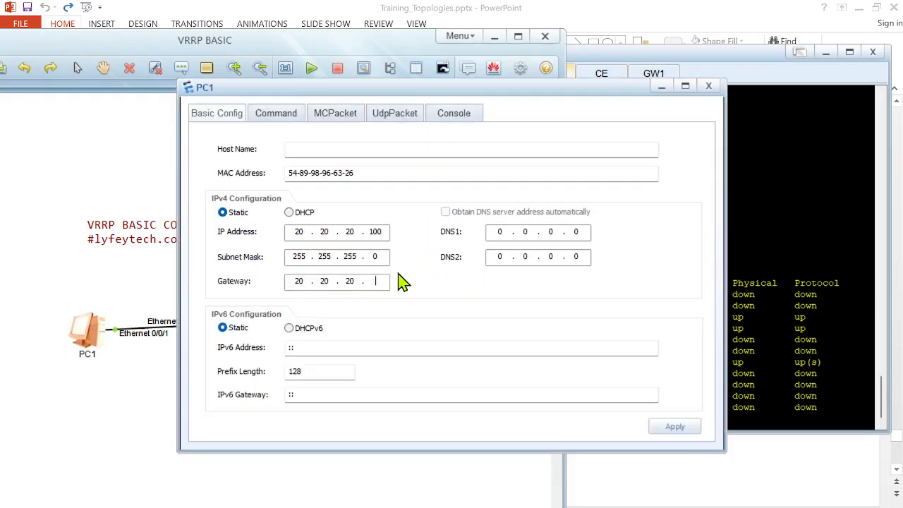
text(254)
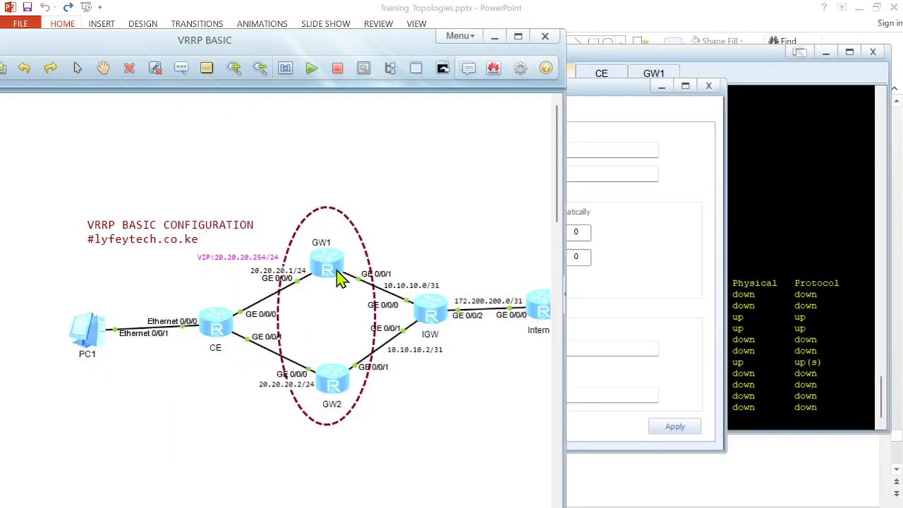
Step: On GW1, leave interface view and re-enter interface GigabitEthernet 0/0/0
double_click(331, 268)
key(Return)
key(Return)
text(quit)
key(Return)
key(Return)
key(Return)
key(Return)
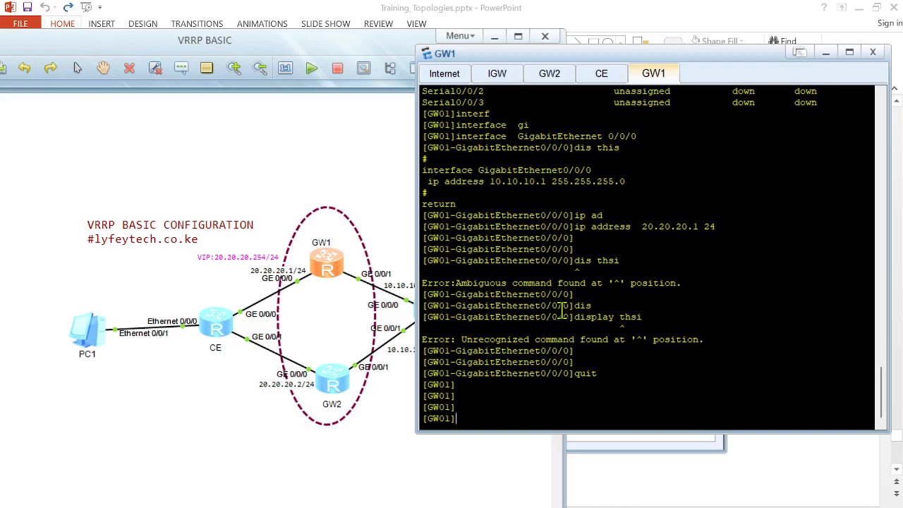
text(interf)
key(Tab)
text(gabi)
key(Tab)
text(0/)
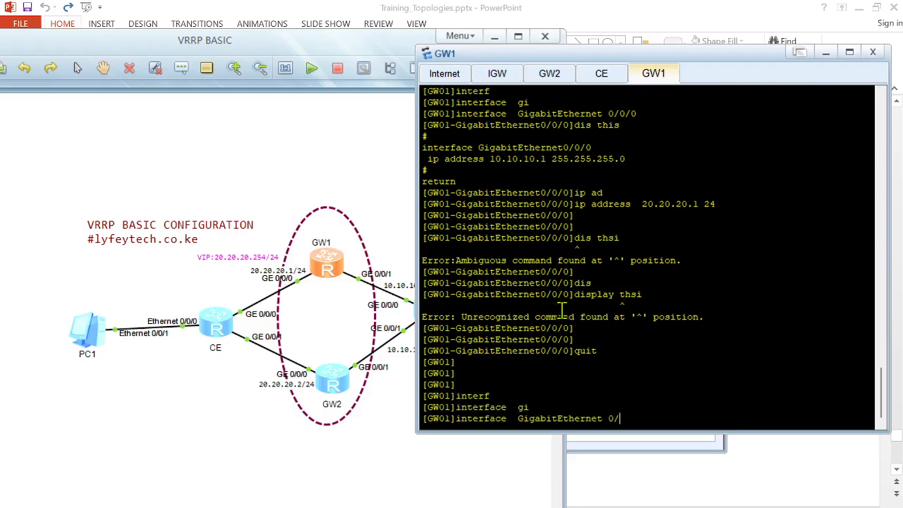
text(0/0)
key(Return)
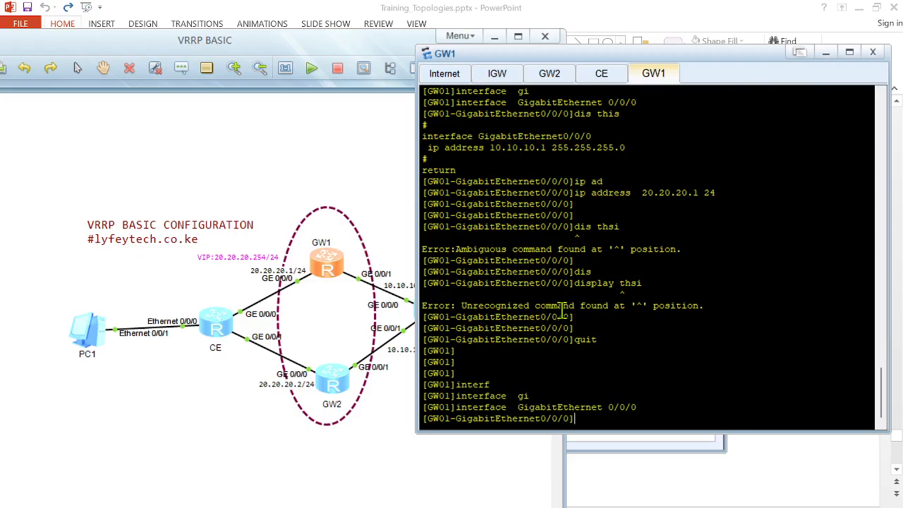
Step: Create VRRP group 10 on GW1's GigabitEthernet 0/0/0 with virtual IP 20.20.20.254
text(vr)
key(Tab)
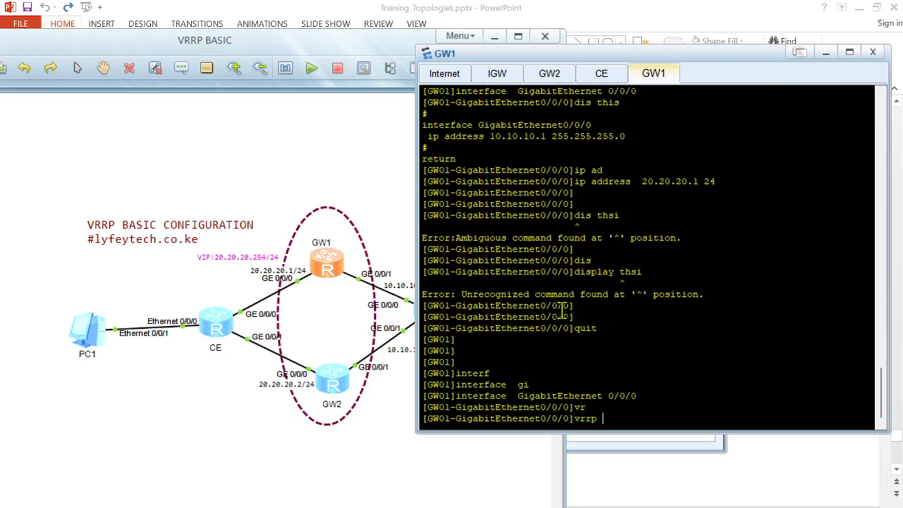
text(vr)
key(Tab)
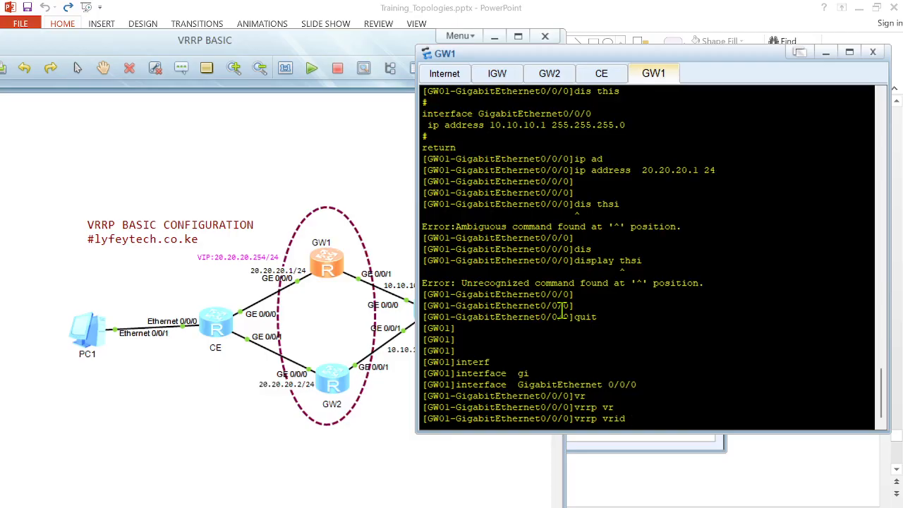
text(10 vir)
key(Tab)
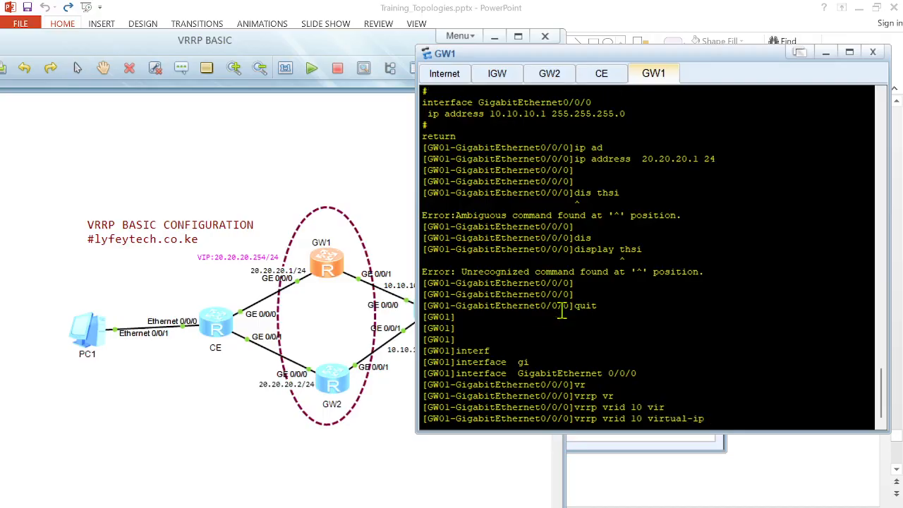
text(20.20.20.254)
key(Return)
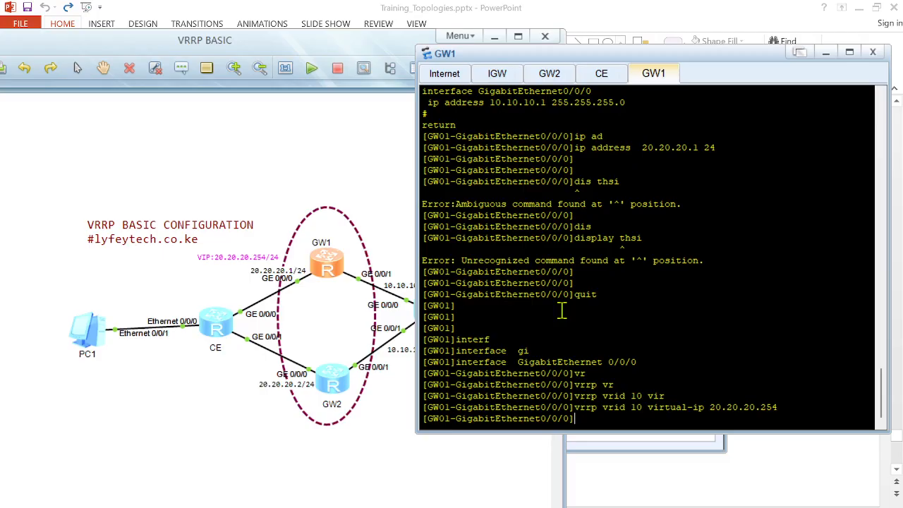
Step: Set the priority of GW1's VRRP group 10 to 200
text(vr)
key(Tab)
text(vr)
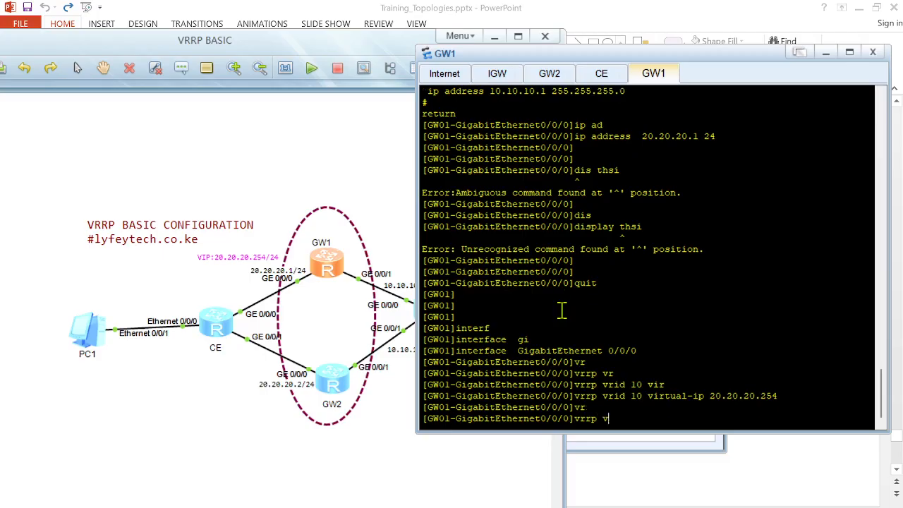
key(Tab)
text(10)
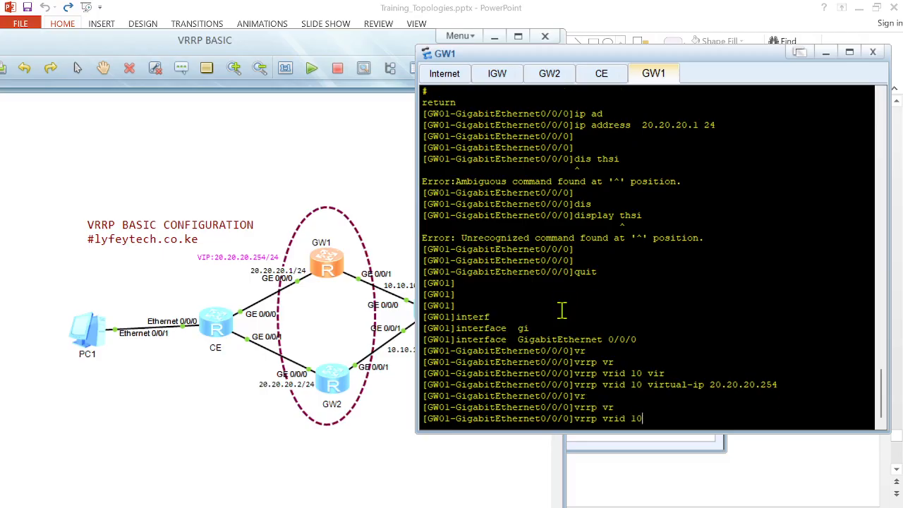
text( pri)
key(Tab)
text(120)
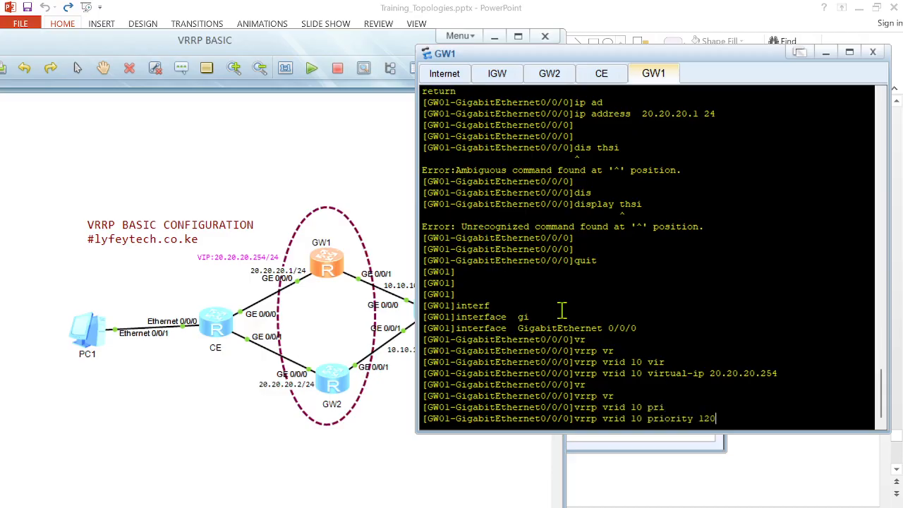
key(BackSpace)
key(BackSpace)
key(BackSpace)
text(200)
key(Return)
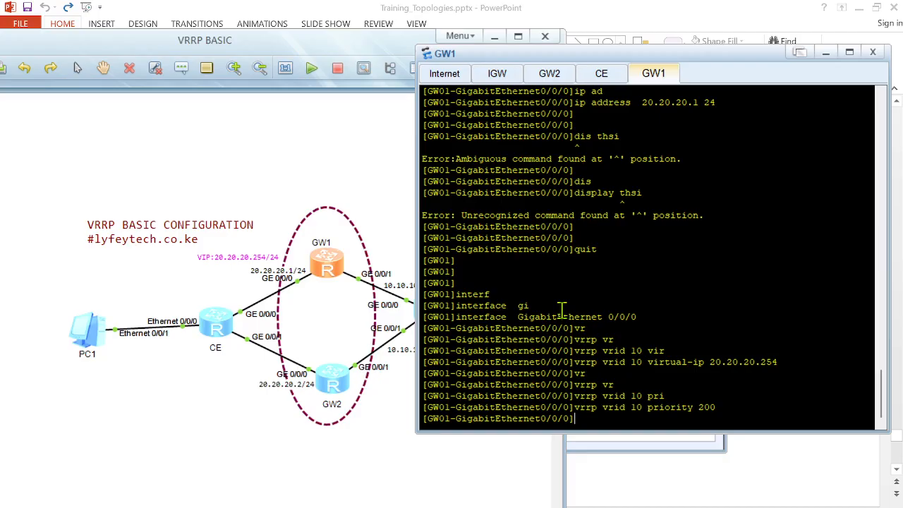
Step: Set the preempt-mode timer delay of GW1's VRRP group 10 to 30 seconds
text(vr)
key(Tab)
text(vri)
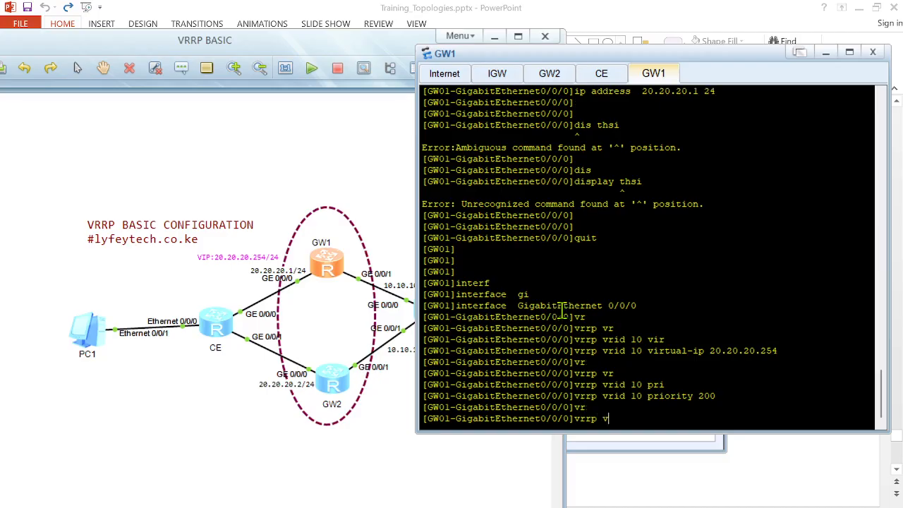
key(Tab)
text(10)
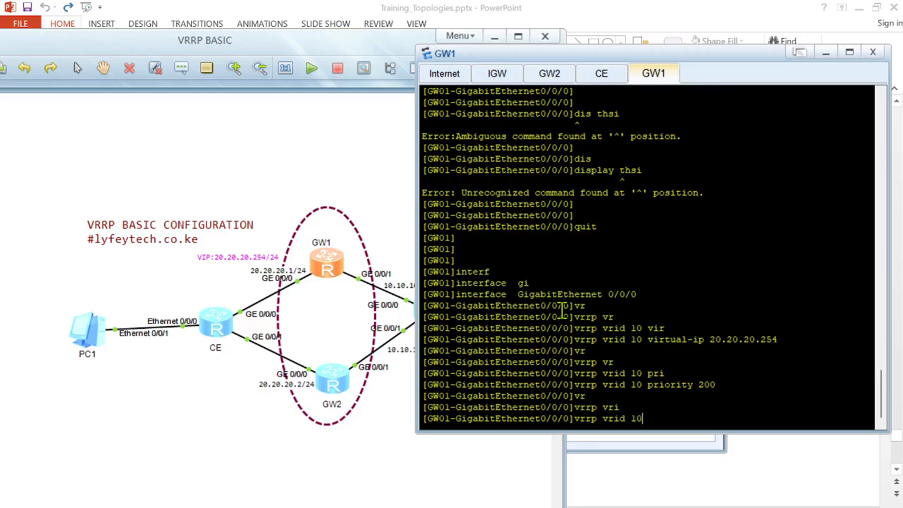
text( pr)
key(Tab)
key(Tab)
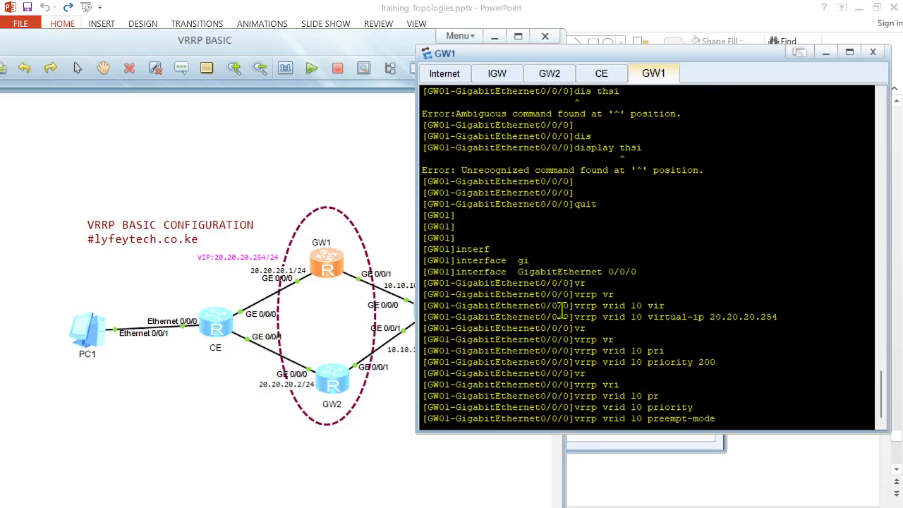
text(tim)
key(Tab)
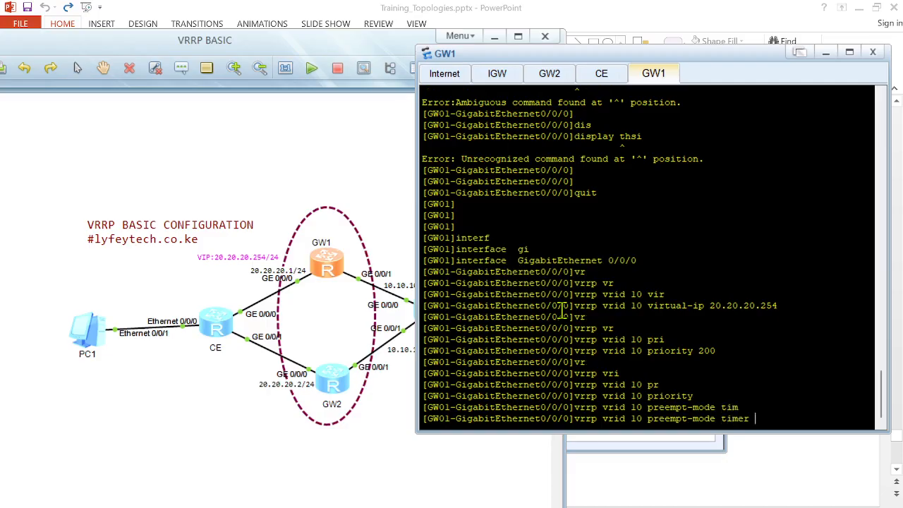
text(dal)
key(Tab)
key(BackSpace)
key(BackSpace)
text(el)
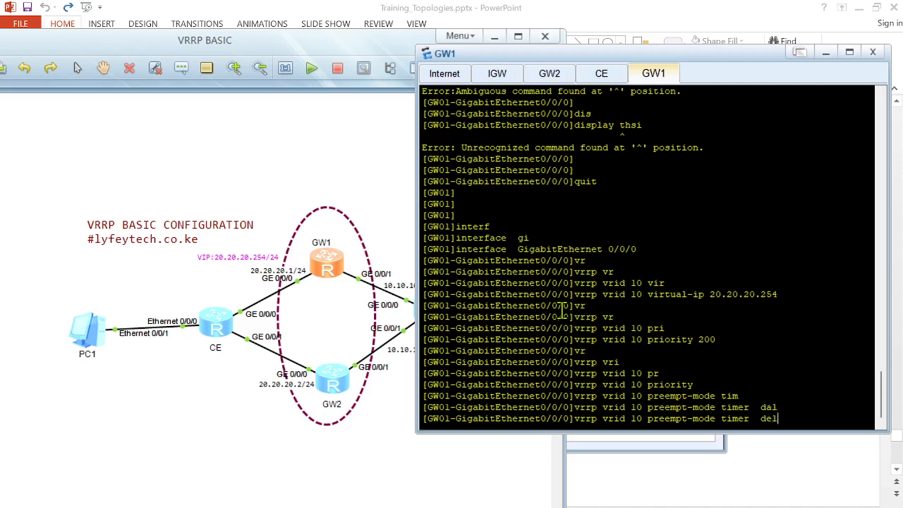
key(Tab)
text(>)
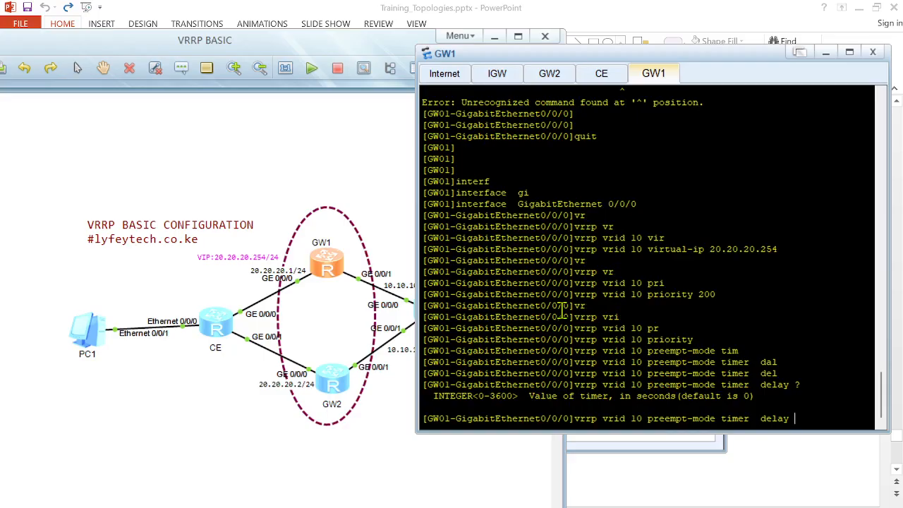
text(20)
key(BackSpace)
key(BackSpace)
text(30)
key(Return)
Step: Display the current configuration of GW1's GigabitEthernet 0/0/0
key(Return)
key(Return)
text(dis this)
key(Return)
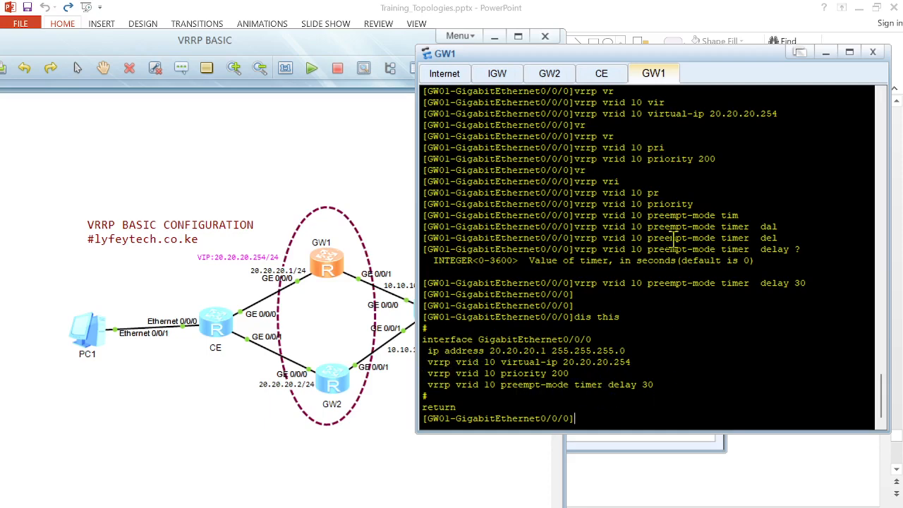
Step: Switch to GW2, leave the OSPF view and enter interface GigabitEthernet 0/0/0
click(548, 81)
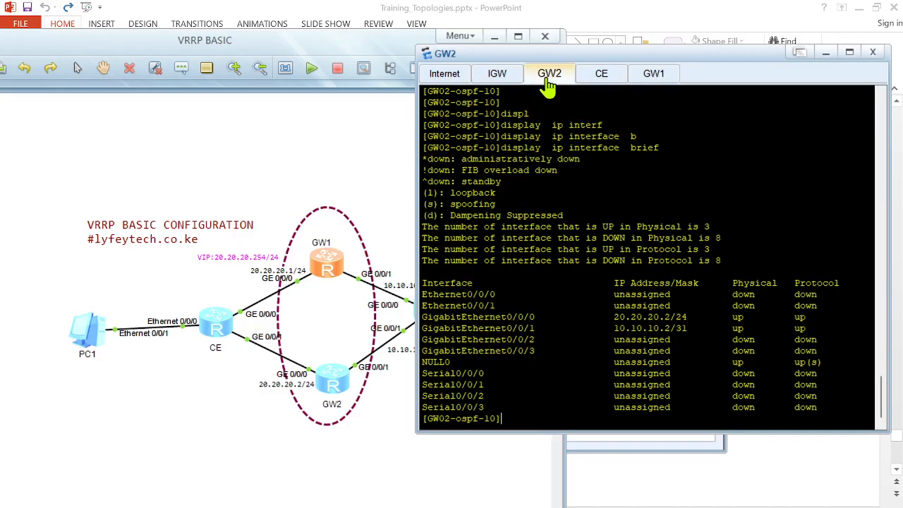
key(Return)
key(Return)
key(Return)
text(quit)
key(Return)
key(Return)
key(Return)
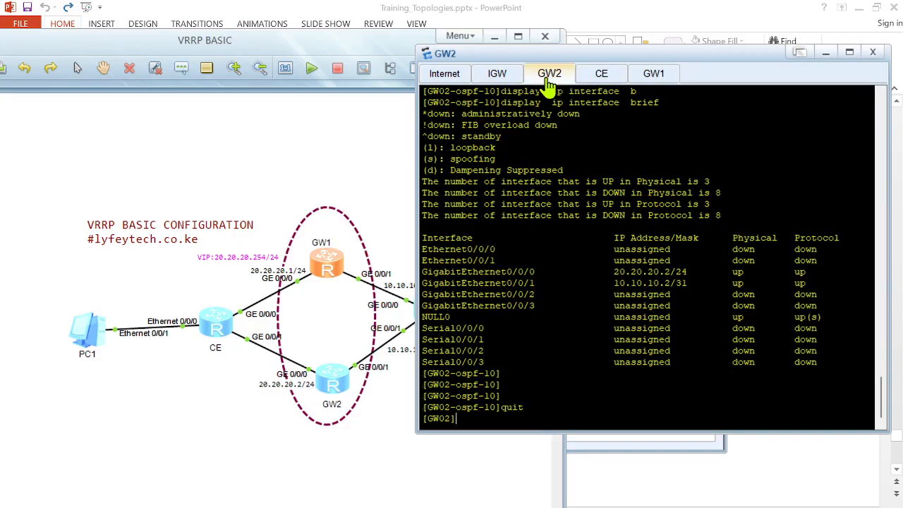
text(interf)
key(Tab)
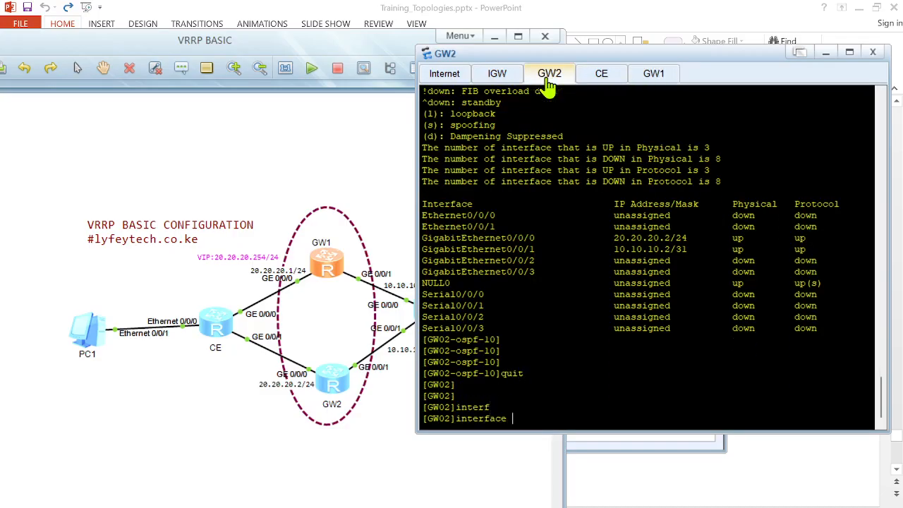
text(gi)
key(Tab)
text(0/0/0)
key(Return)
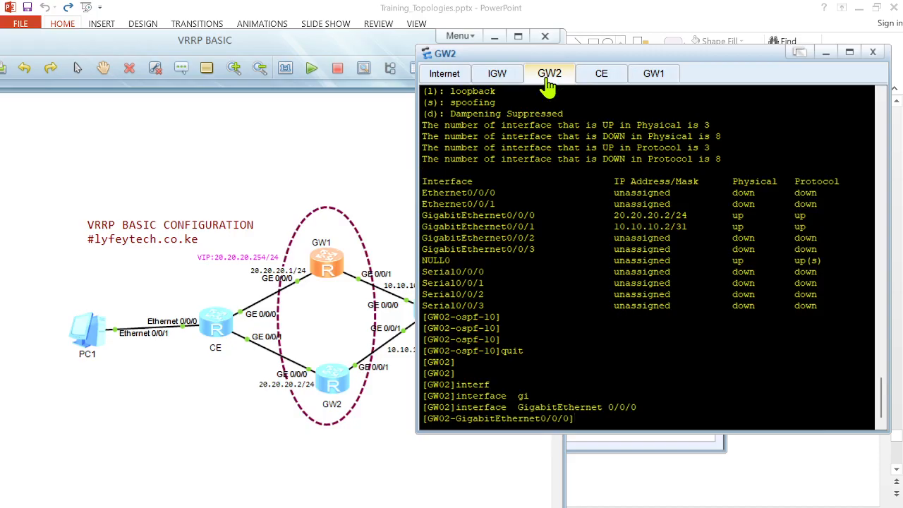
Step: Create VRRP group 10 on GW2's GigabitEthernet 0/0/0 with virtual IP 20.20.20.254
text(vr)
key(Tab)
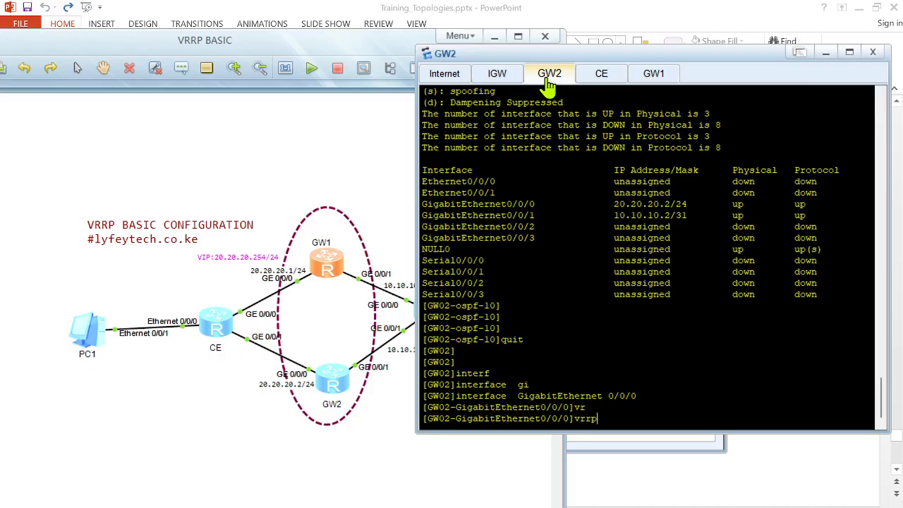
text(vr)
key(Tab)
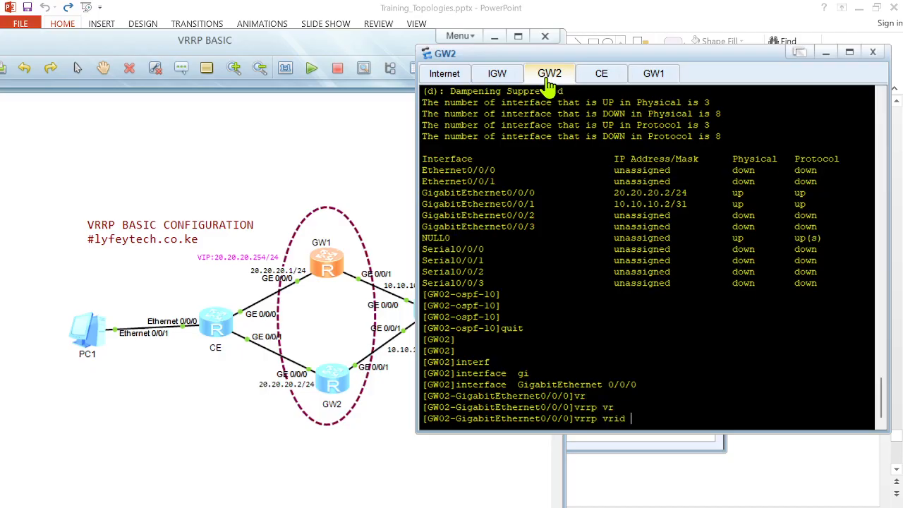
text(10 vir)
key(Tab)
text(2)
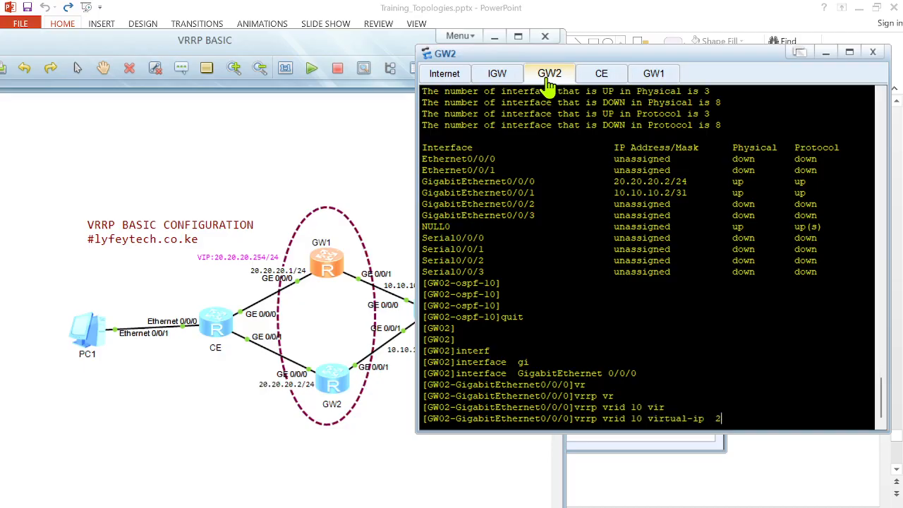
text(0.20.20.254)
key(Return)
key(Return)
key(Return)
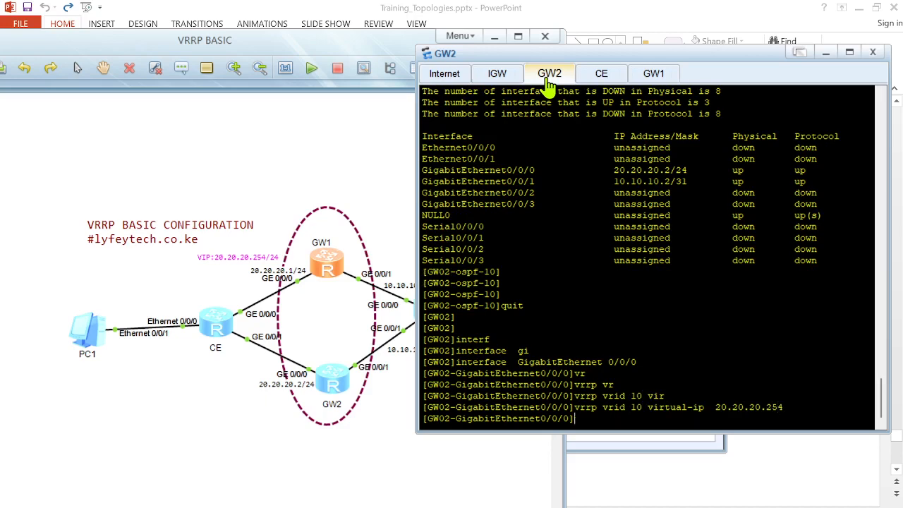
Step: Display the current configuration of GW2's GigabitEthernet 0/0/0
text(dis this)
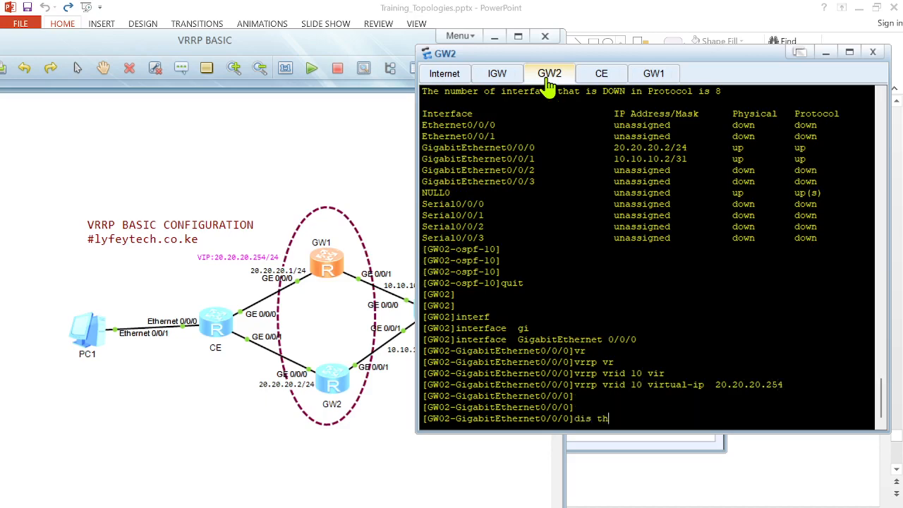
key(Return)
key(Return)
key(Return)
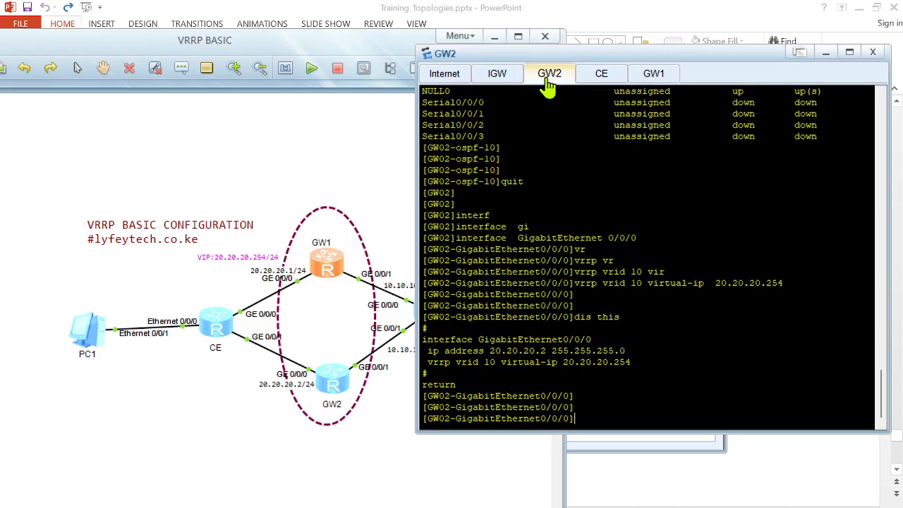
Step: On GW2, display the brief VRRP summary
text(displ)
key(Tab)
text(vr)
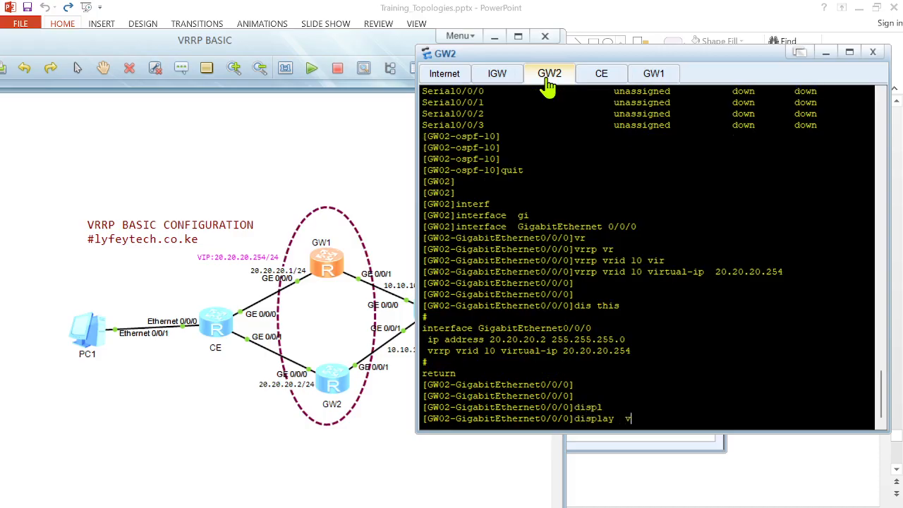
key(Tab)
text(br)
key(Tab)
key(Return)
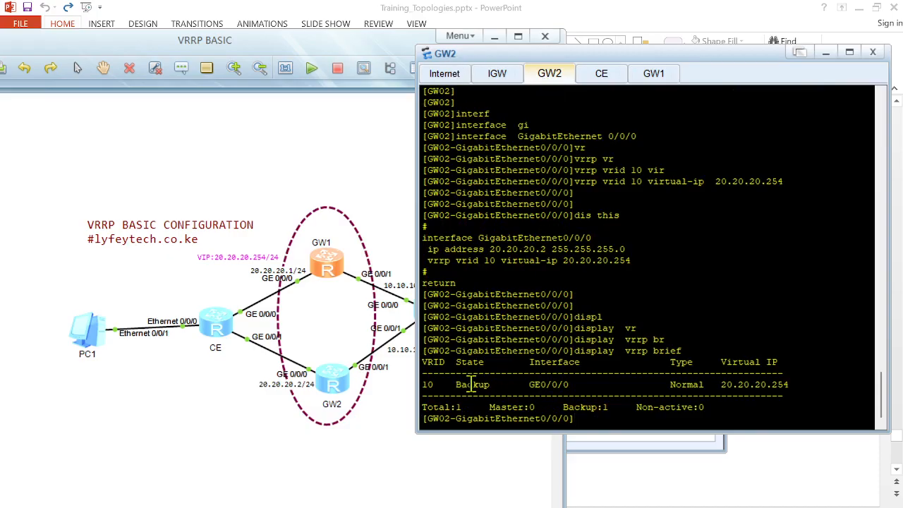
Step: On GW2, display the detailed status of VRRP group 10
key(Up)
key(BackSpace)
key(BackSpace)
key(BackSpace)
key(BackSpace)
key(BackSpace)
text(?)
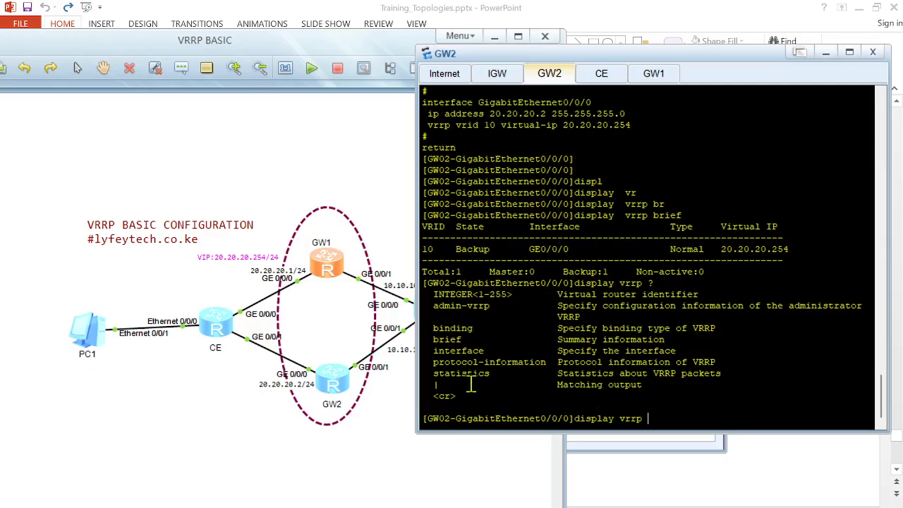
text(10)
key(Return)
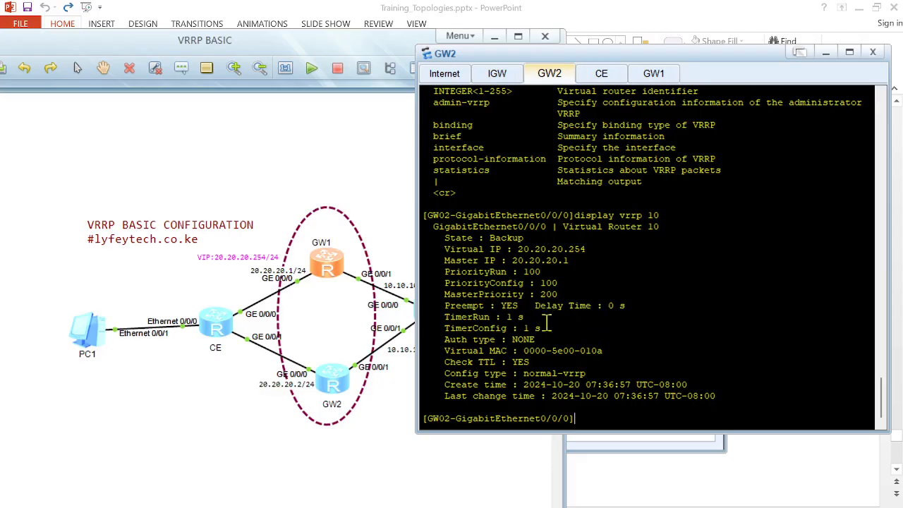
Step: On GW1, display the brief VRRP summary
click(657, 77)
key(Return)
text(displ)
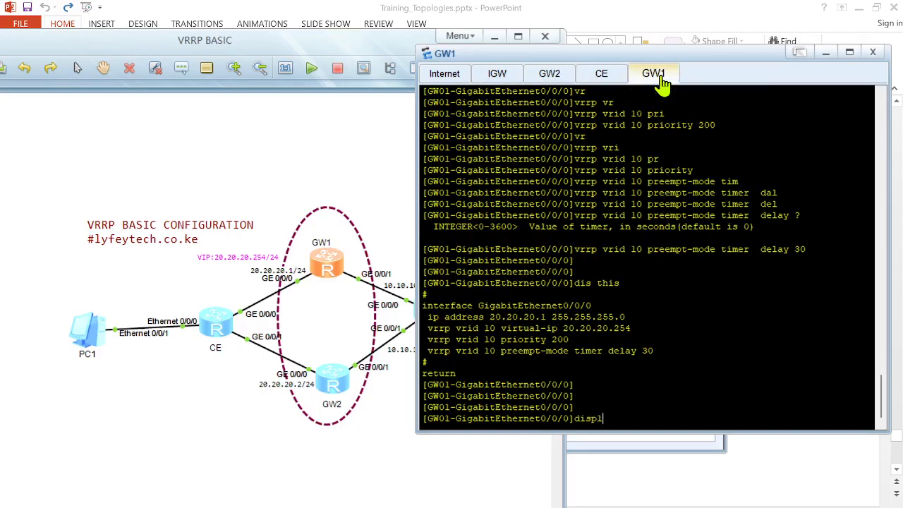
key(Tab)
text(vr)
key(Tab)
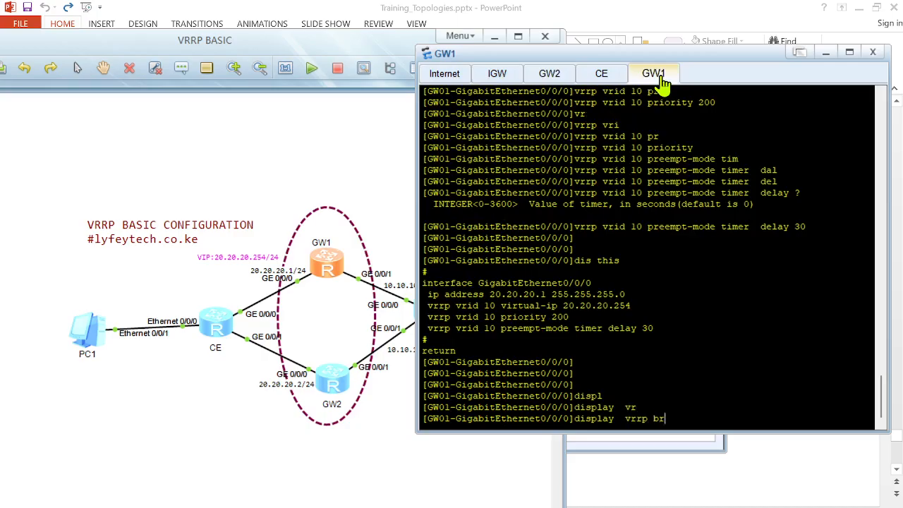
text(br)
key(Tab)
key(Return)
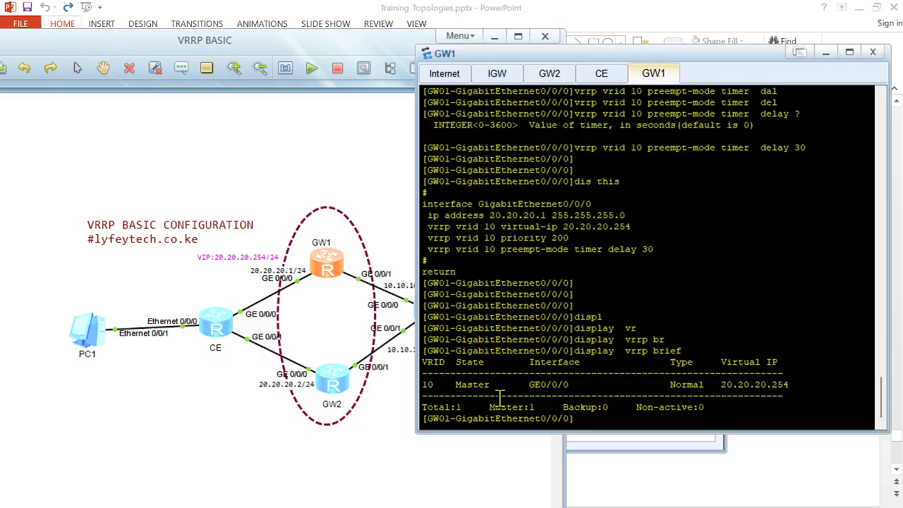
Step: On GW1, display the detailed status of VRRP group 10
text(displ)
key(Tab)
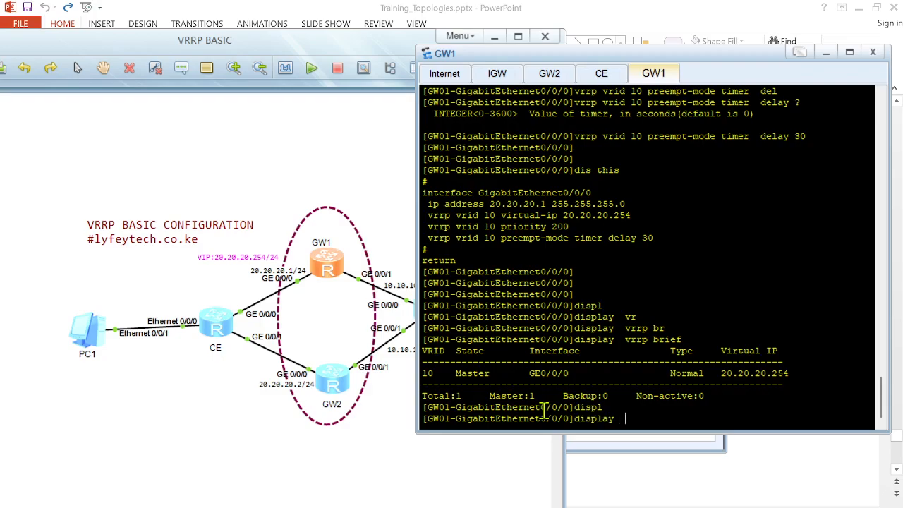
text(vr)
key(Tab)
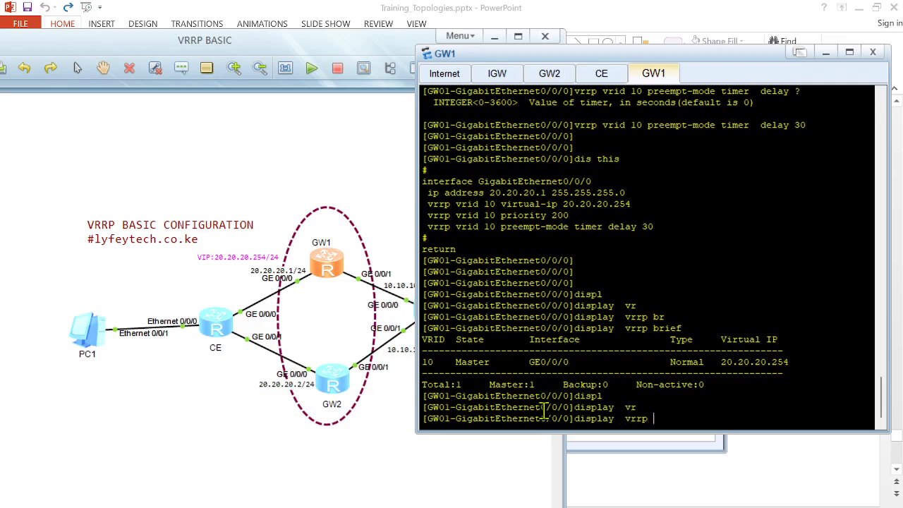
text(10)
key(Return)
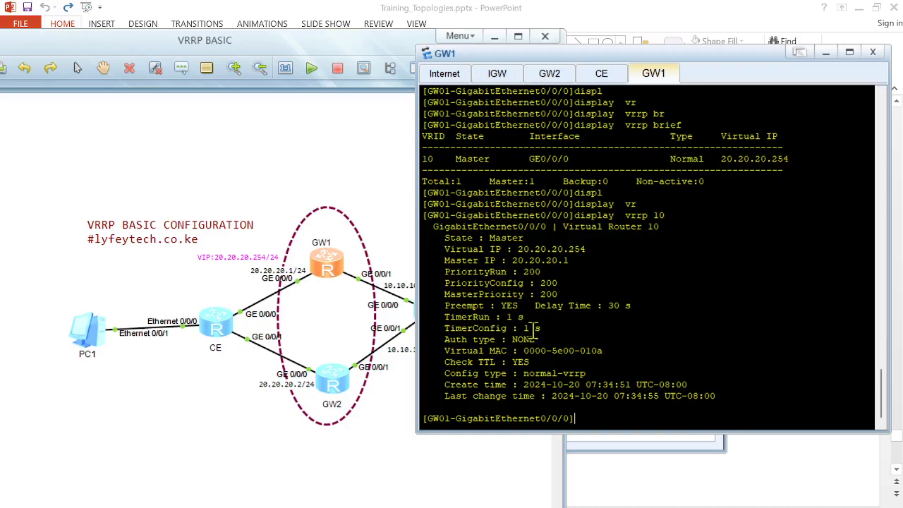
Step: Highlight the virtual MAC line in GW1's VRRP group 10 output
drag(448, 350, 613, 348)
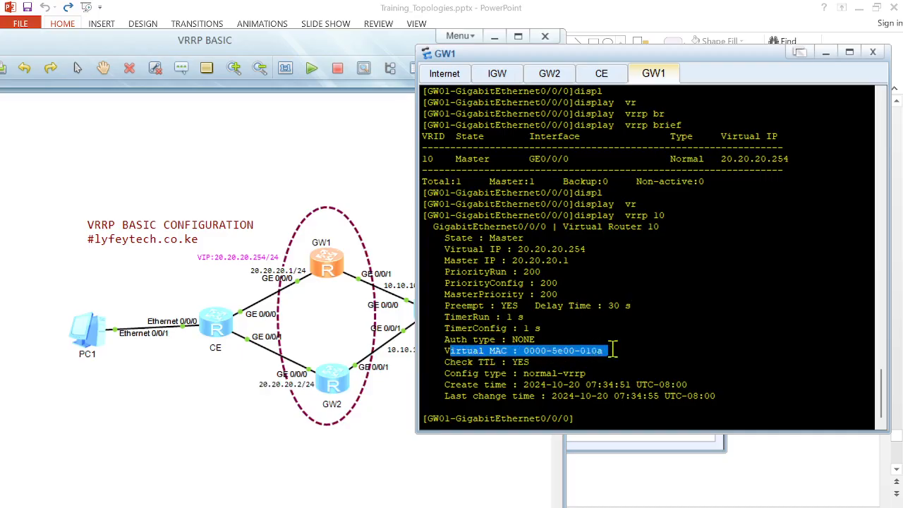
click(648, 339)
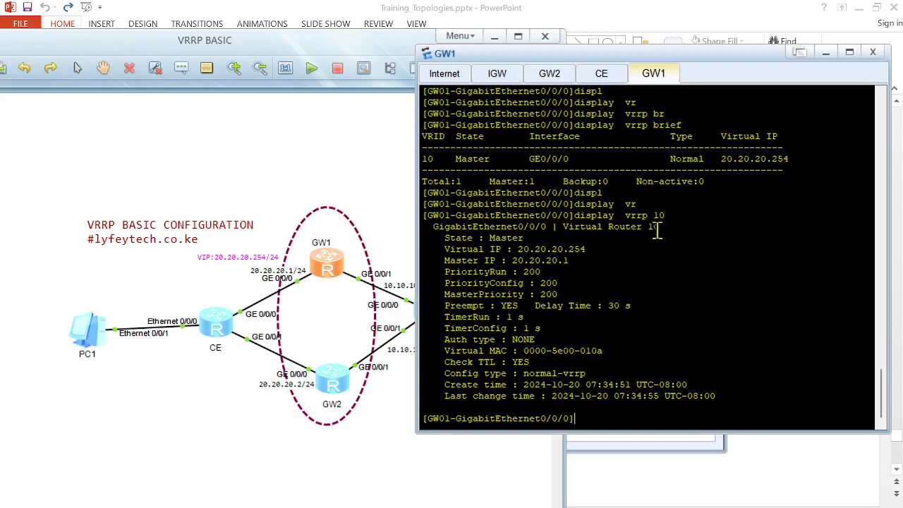
key(Return)
key(Return)
key(Return)
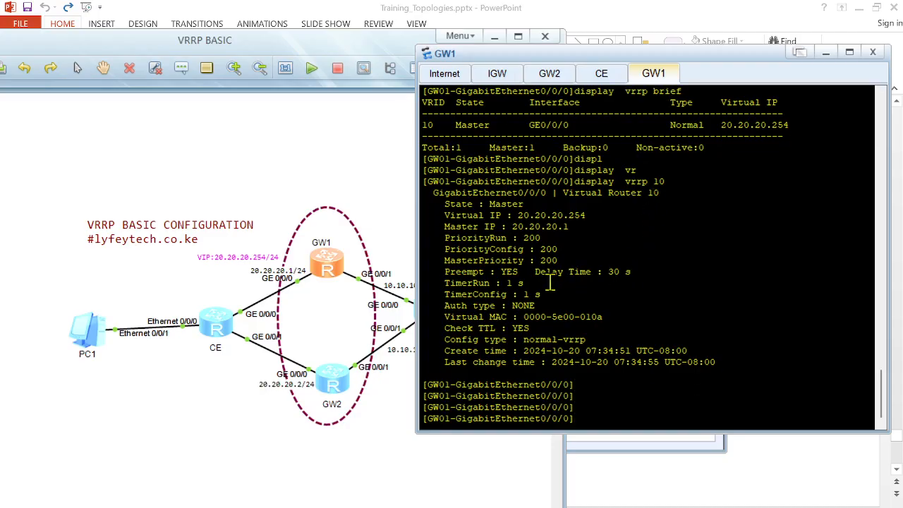
Step: From PC1's command line, ping 172.200.200.1
double_click(100, 333)
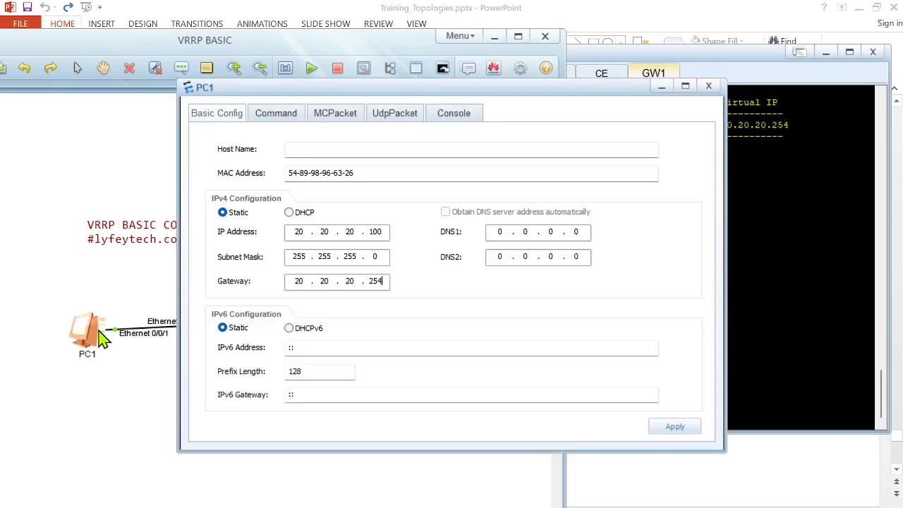
click(276, 113)
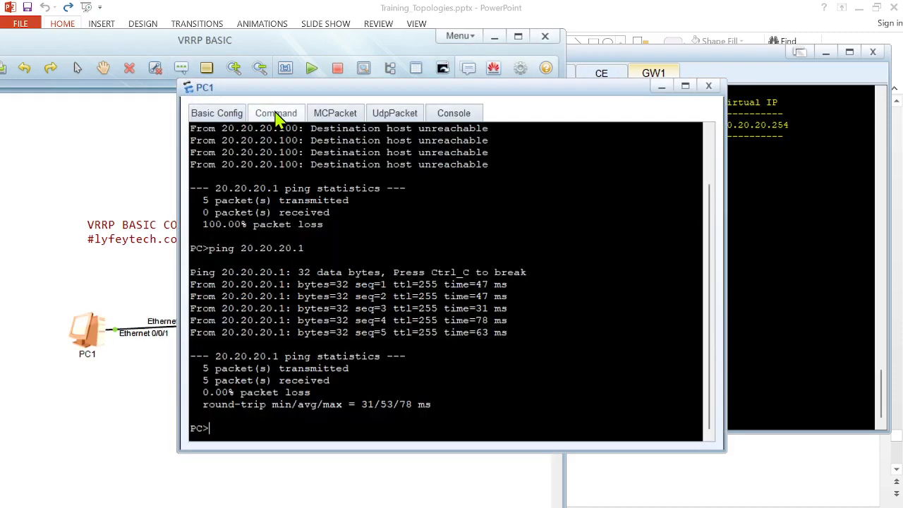
text(ping 172.200.200)
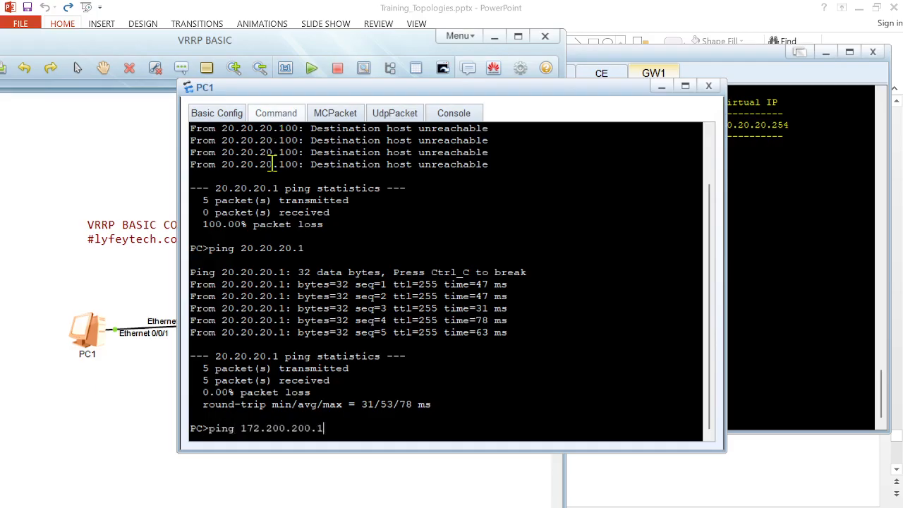
text(.1)
key(Return)
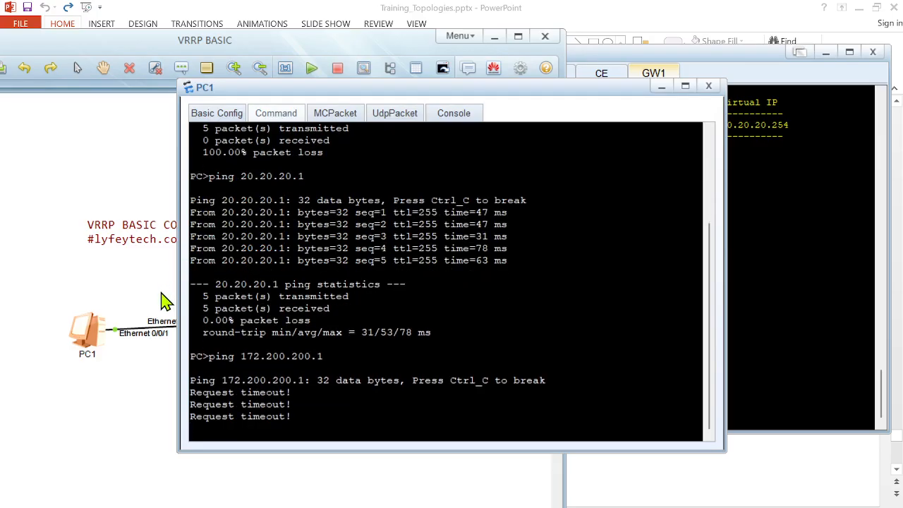
Step: On IGW, display the brief IP interface summary
click(129, 393)
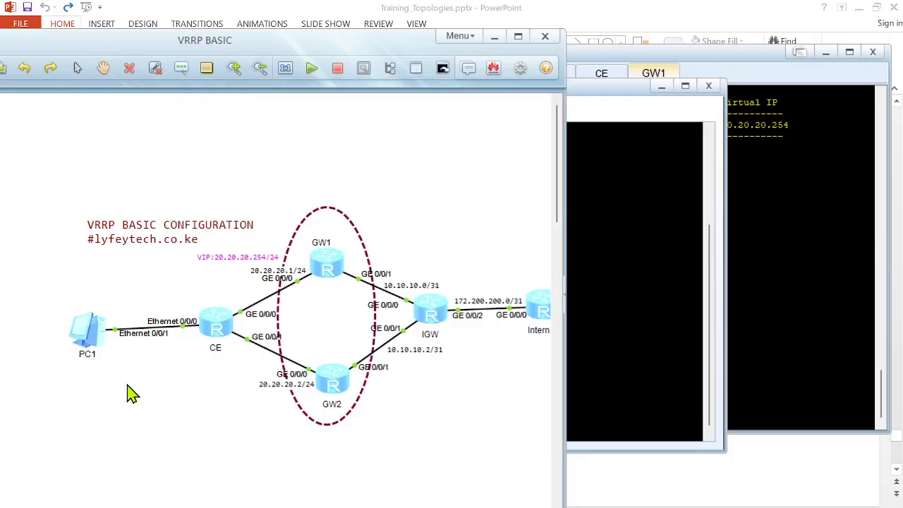
double_click(429, 309)
key(Return)
key(Return)
key(Return)
key(Return)
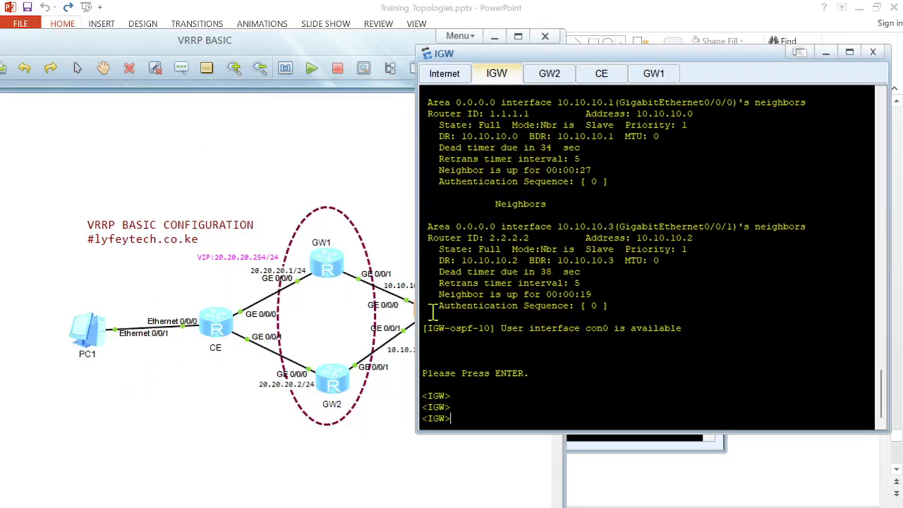
text(displ)
key(Tab)
text(ip interf)
key(Tab)
text(b)
key(Tab)
key(Return)
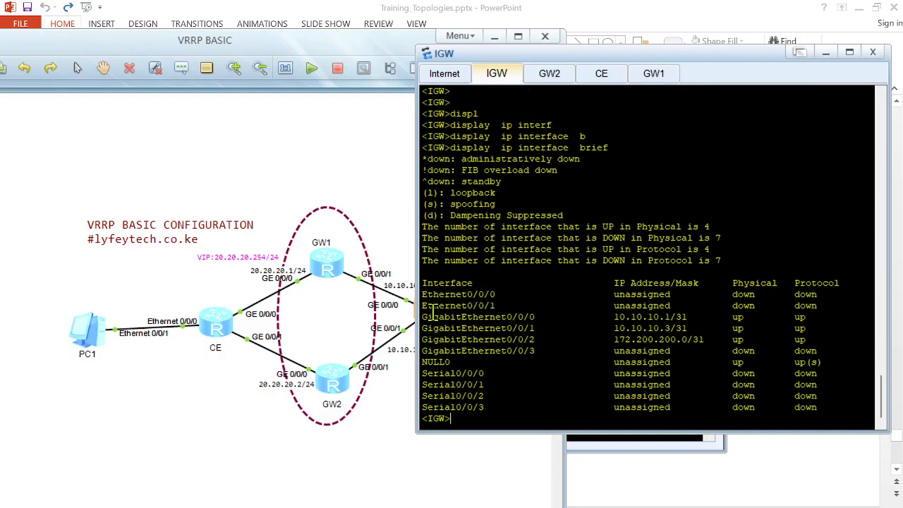
Step: From PC1, ping 172.200.200.0
click(166, 419)
double_click(88, 337)
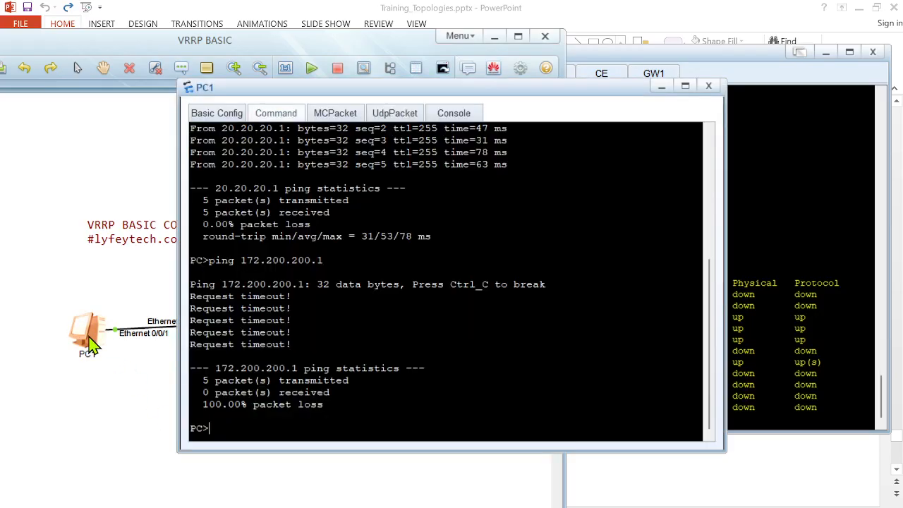
key(Up)
key(BackSpace)
key(Return)
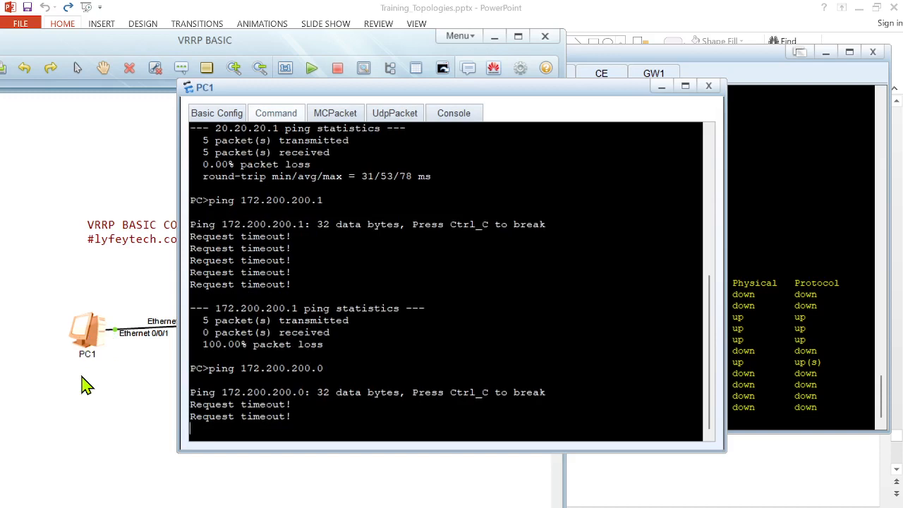
Step: Review PC1's IPv4 address, mask and gateway settings
click(82, 384)
double_click(86, 337)
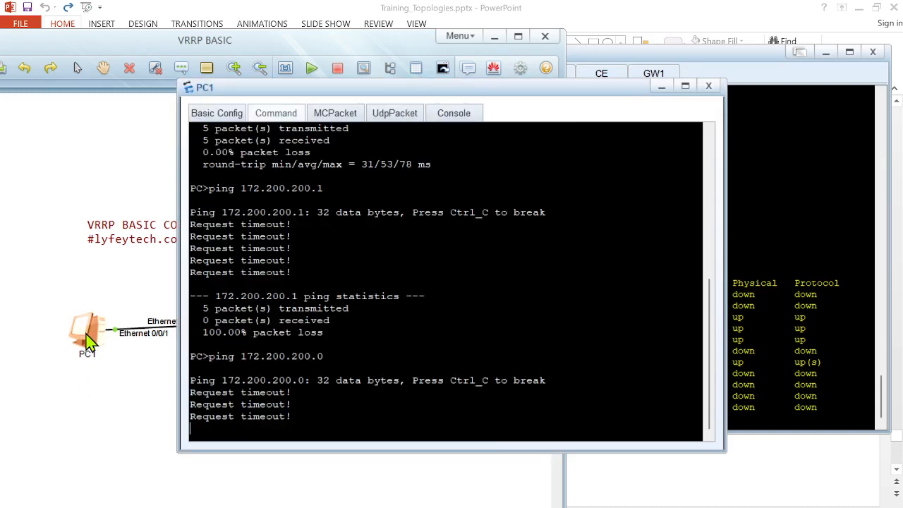
click(225, 115)
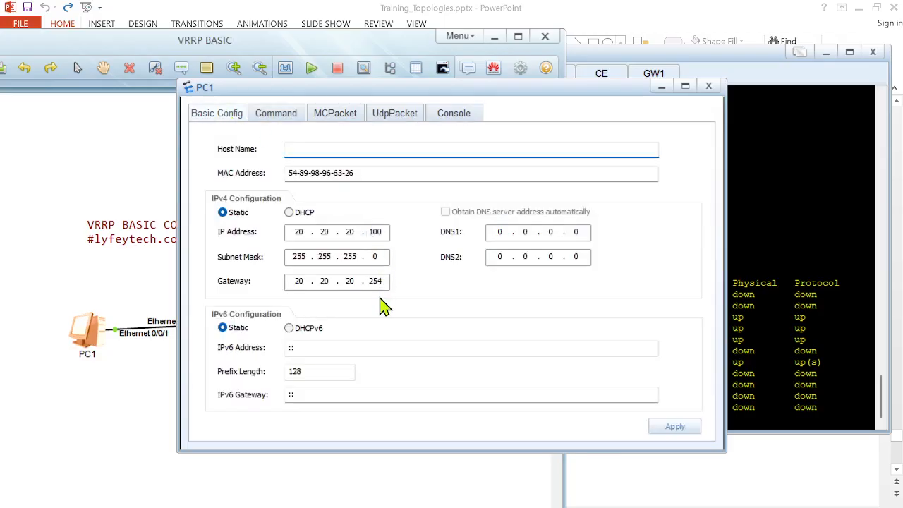
click(117, 397)
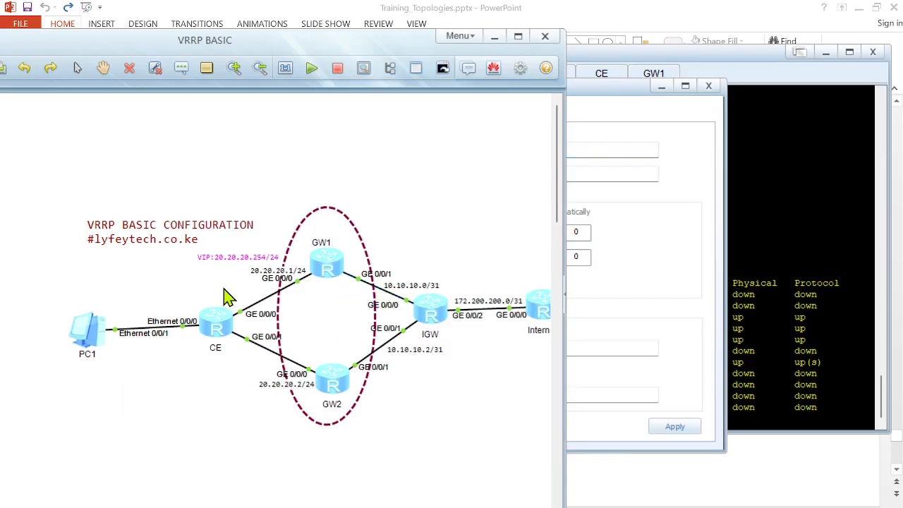
double_click(89, 331)
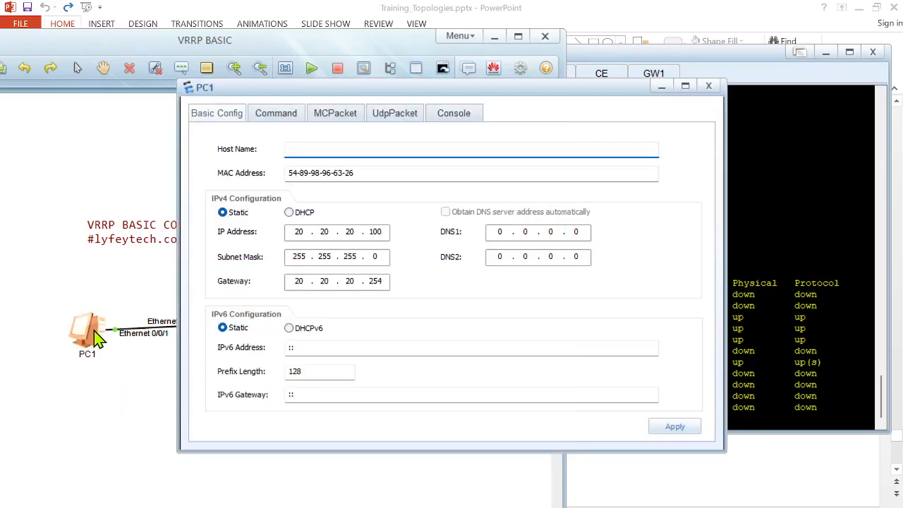
Step: From PC1, ping 10.10.10.1
click(289, 116)
text(ping 10.10.10.1)
key(Return)
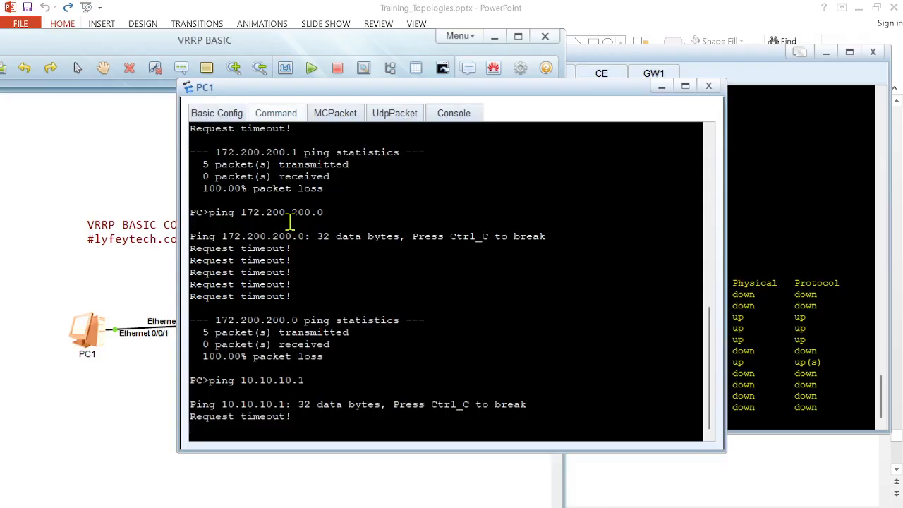
Step: From PC1, ping GW1's interface address 20.20.20.1
click(135, 389)
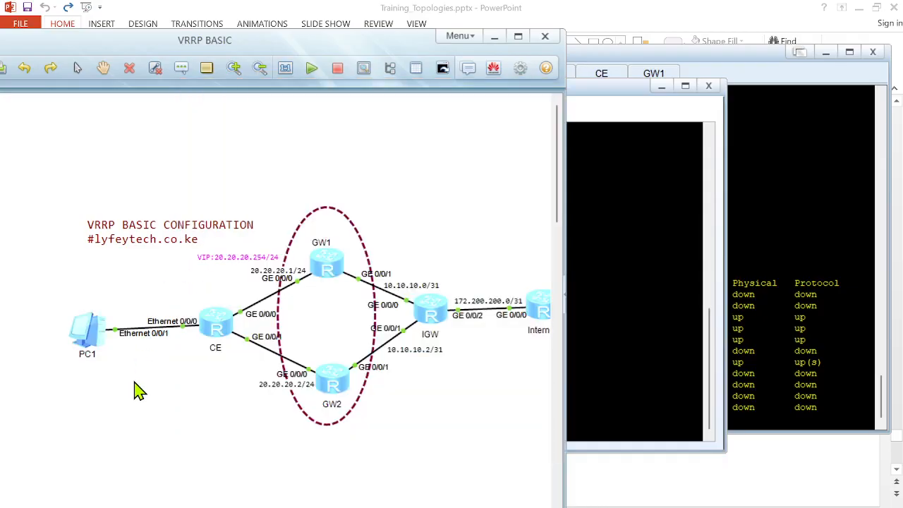
double_click(222, 328)
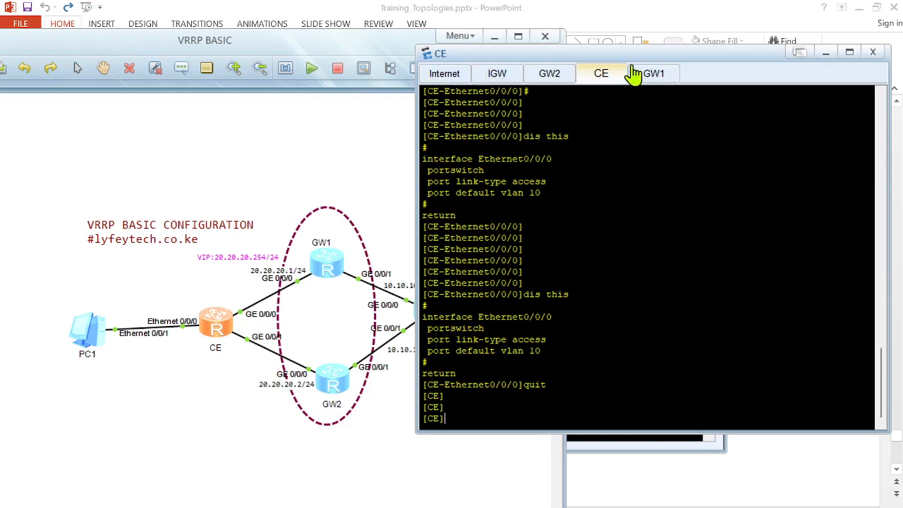
click(255, 195)
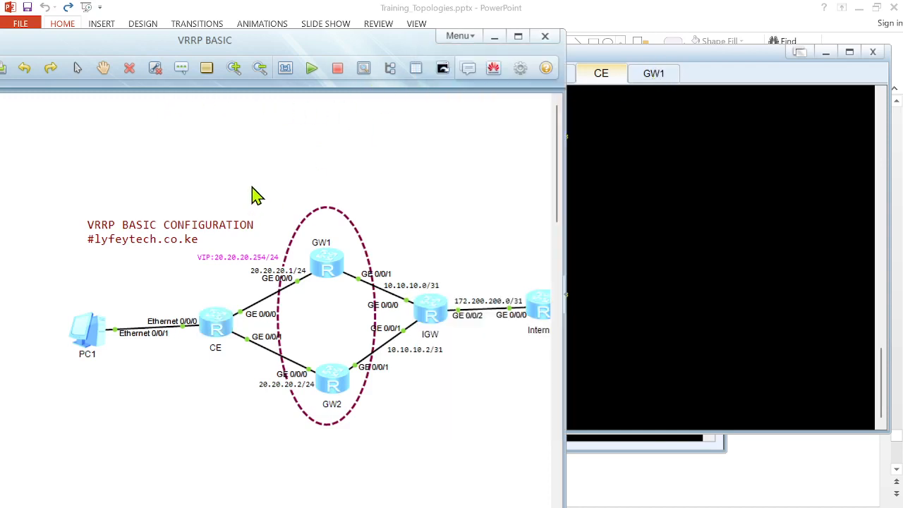
double_click(88, 331)
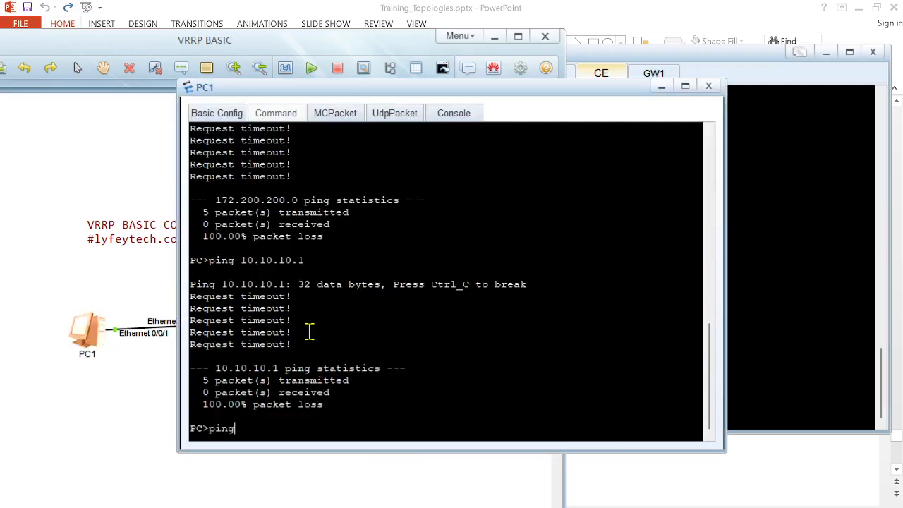
text(ping 20.20.20)
key(Return)
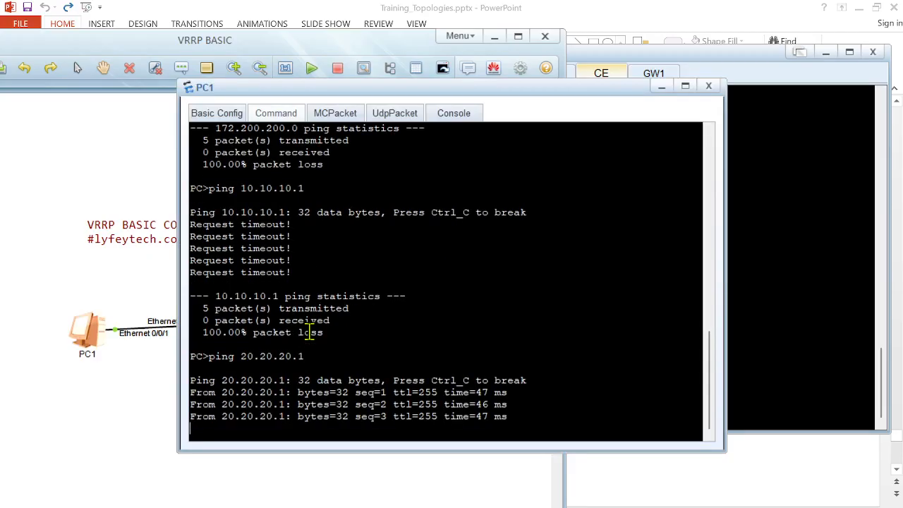
Step: Stop the running ping and ping GW2's interface address 20.20.20.2 from PC1
key(ctrl+c)
key(Up)
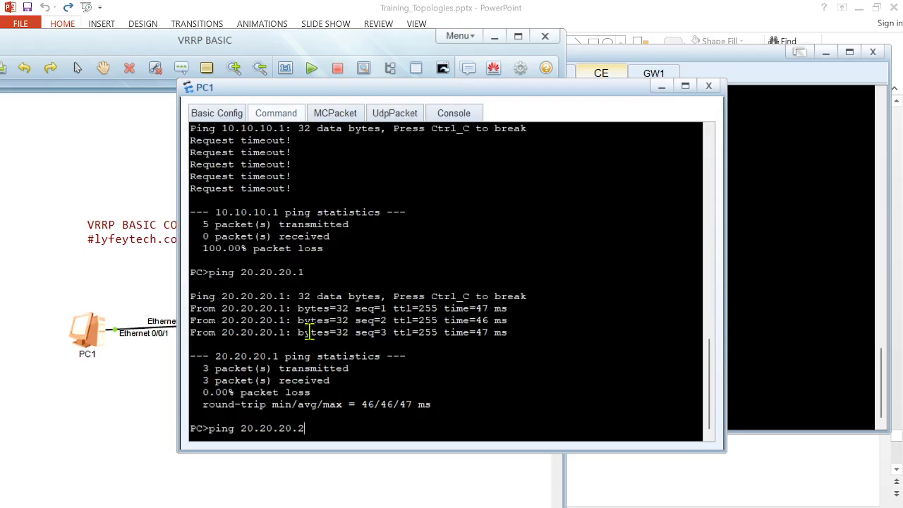
key(Return)
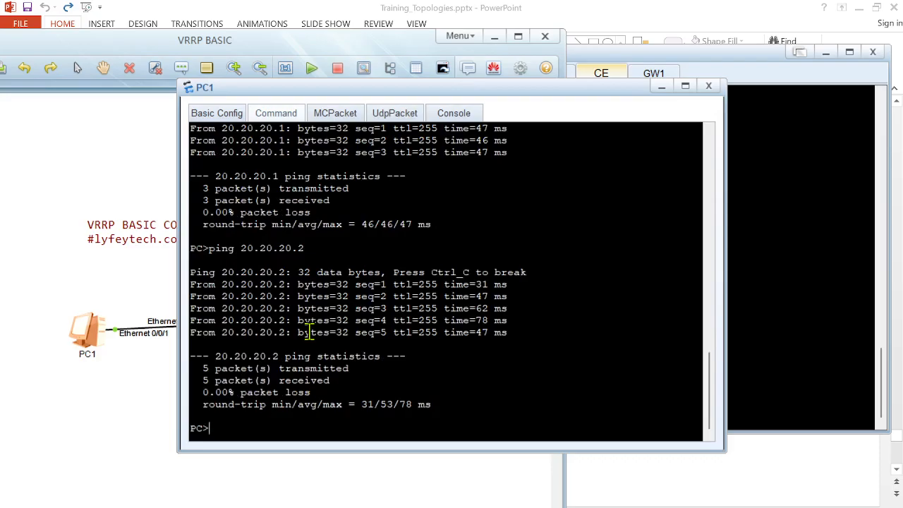
click(138, 314)
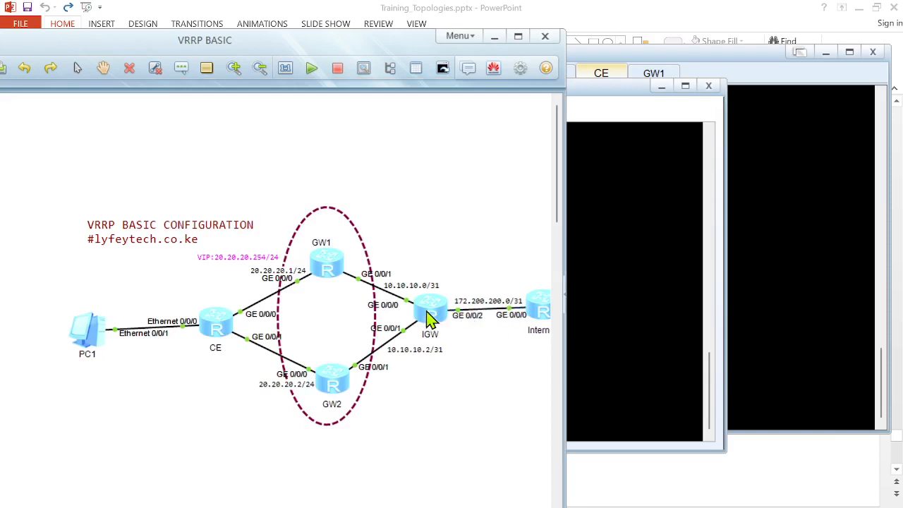
double_click(540, 306)
key(Return)
key(Return)
key(Return)
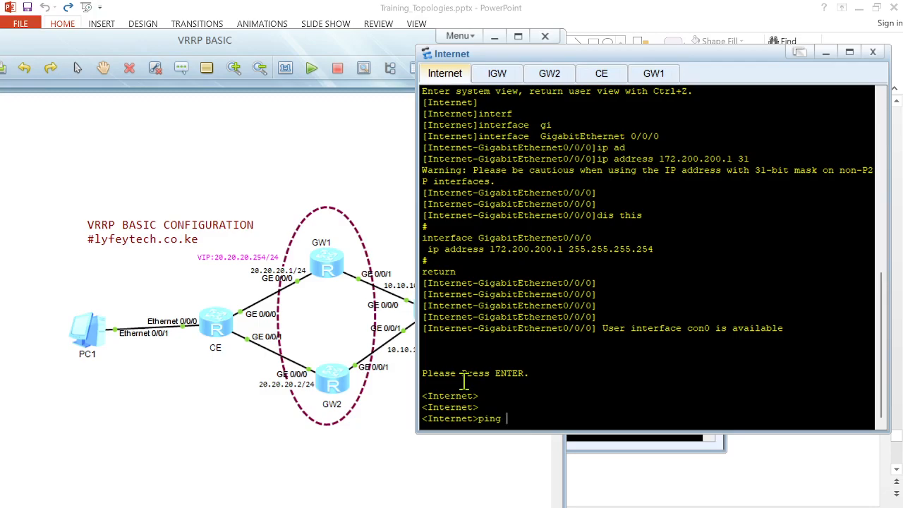
key(BackSpace)
key(BackSpace)
key(BackSpace)
click(373, 206)
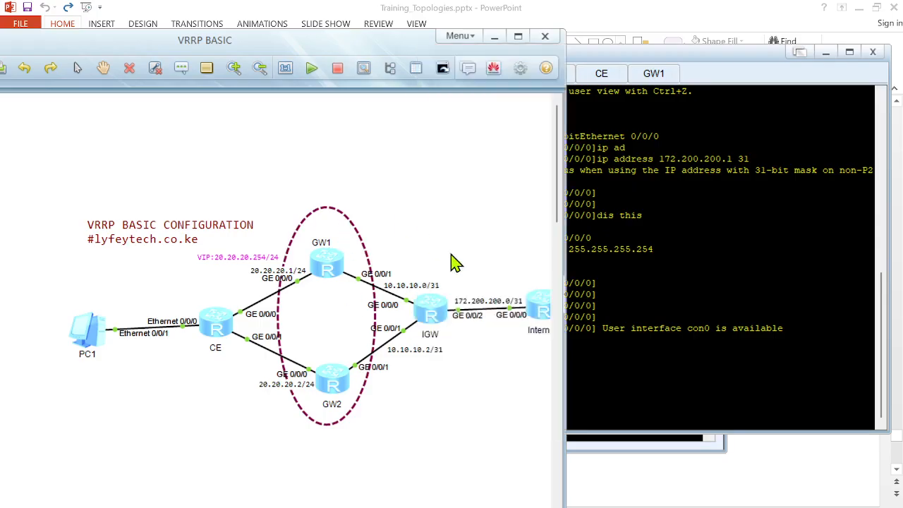
Step: Open the IGW console and display its OSPF peers and IP routing table
double_click(441, 320)
text(dis)
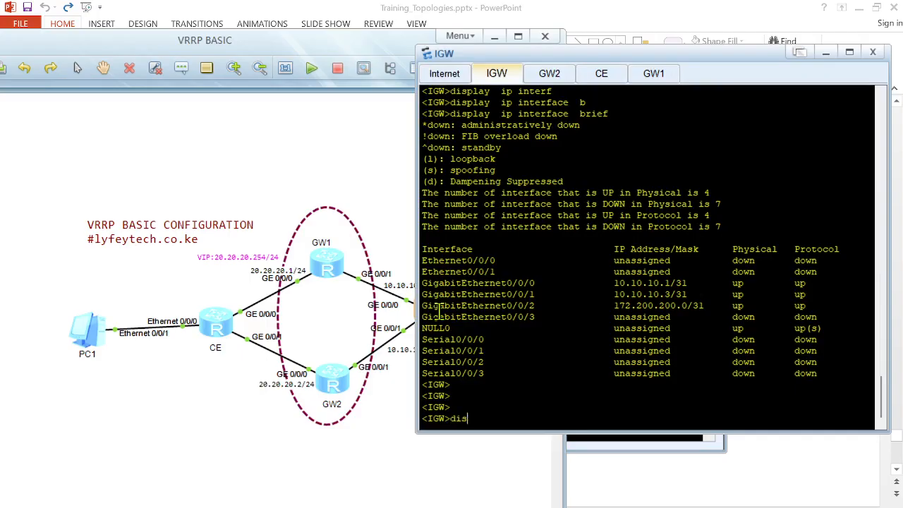
text(pl)
key(Tab)
text(osp)
key(Tab)
text(pe)
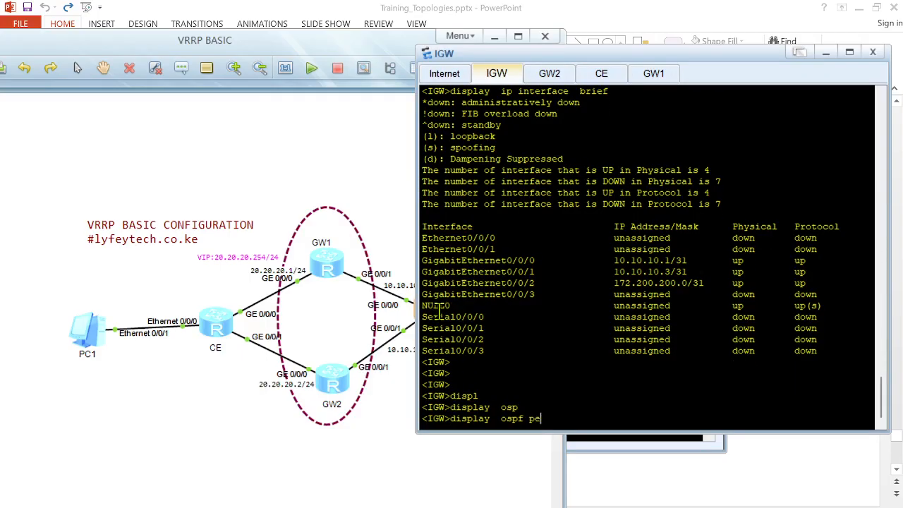
key(Tab)
key(Return)
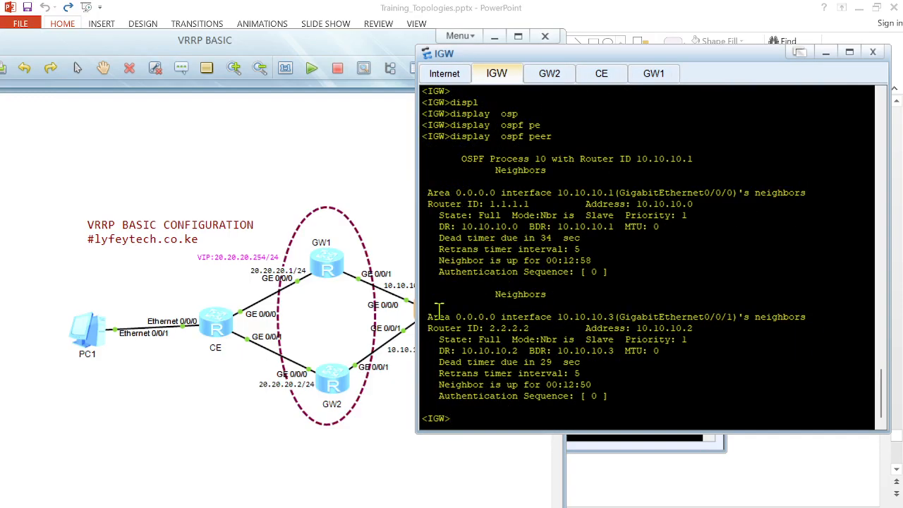
text(displ)
key(Tab)
text(ip rou)
key(Tab)
key(Return)
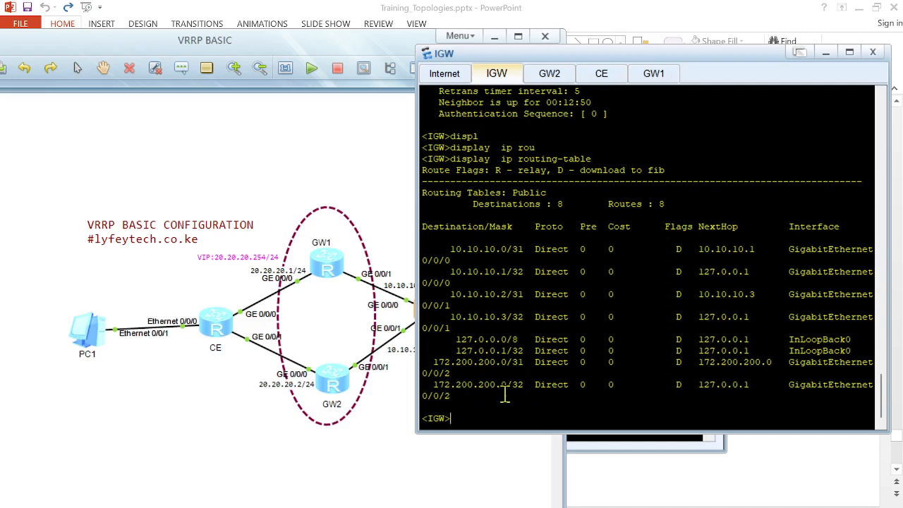
Step: On the Internet router, enable OSPF process 10 and advertise network 172.200.200.0 0.0.0.1 in area 0
click(372, 407)
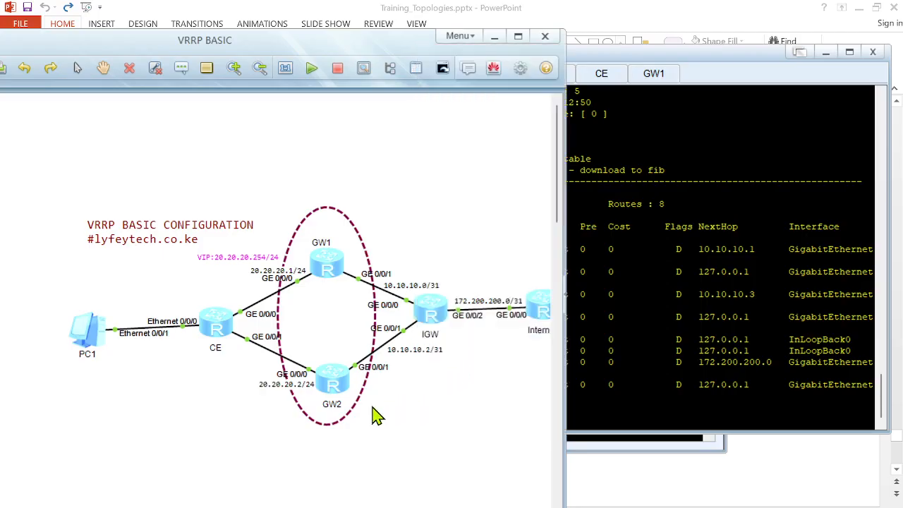
double_click(540, 308)
key(Return)
key(Return)
key(Return)
text(sys)
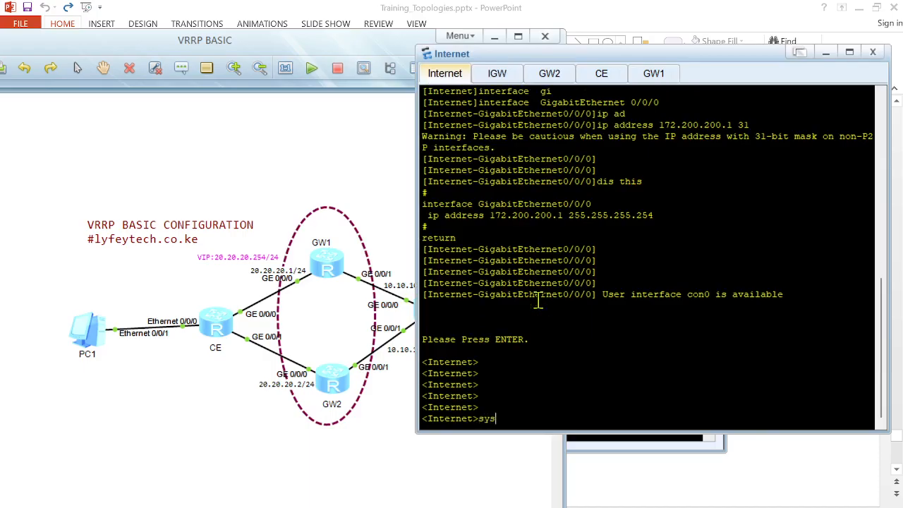
key(Return)
key(Return)
text(ospf 10)
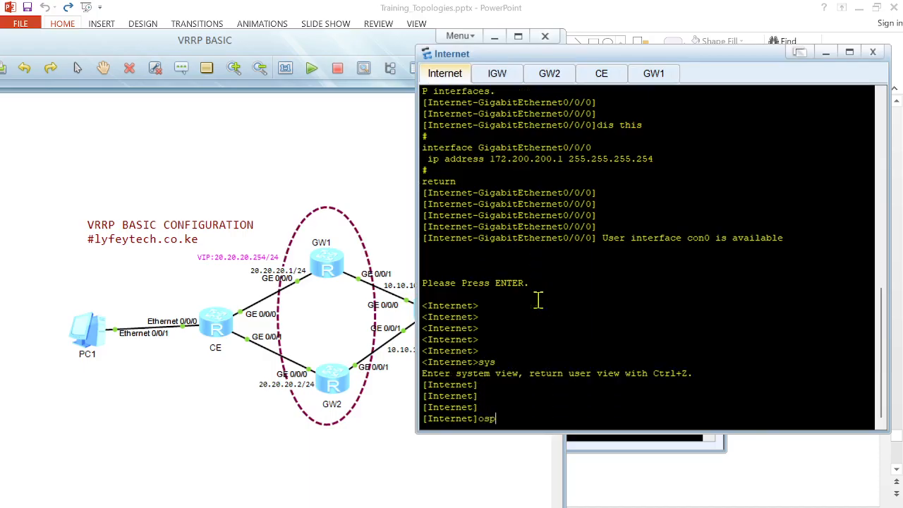
key(Tab)
text(10)
key(Return)
text(rou)
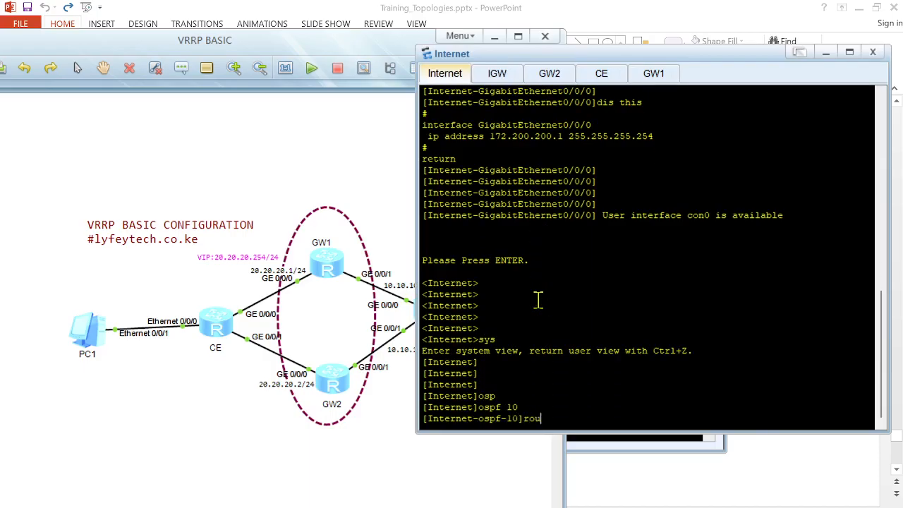
key(Tab)
key(BackSpace)
key(BackSpace)
key(BackSpace)
key(BackSpace)
key(BackSpace)
key(BackSpace)
key(BackSpace)
key(BackSpace)
key(BackSpace)
text(ar)
key(Tab)
text(0)
key(Return)
text(net)
key(Tab)
text(1)
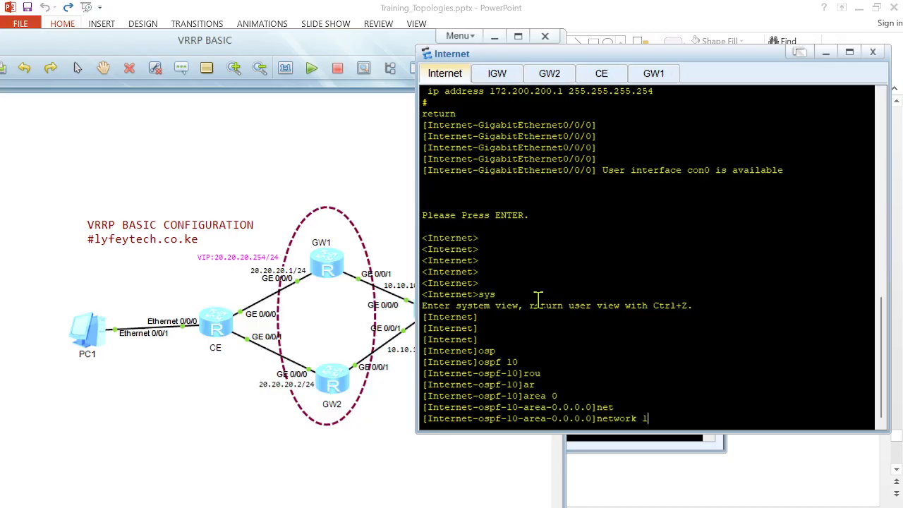
text(72.200.)
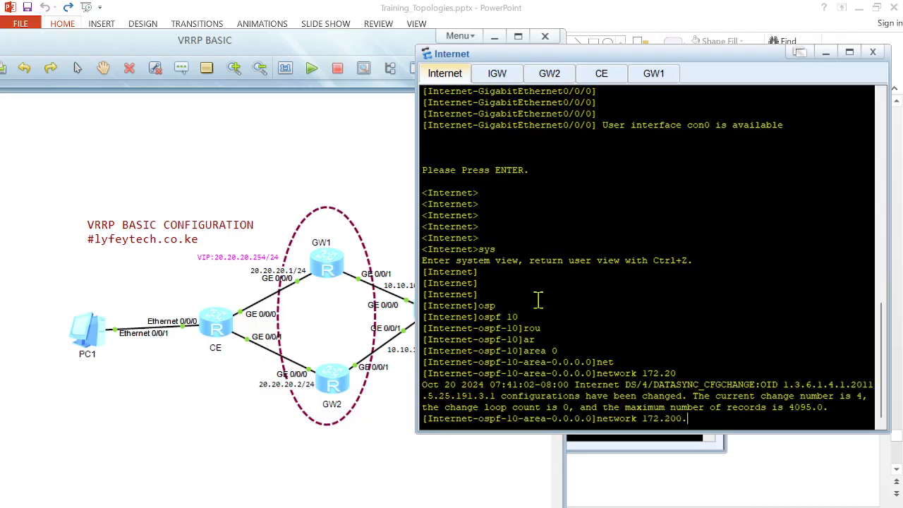
text(200.0 0.0.0.1)
key(Return)
key(Return)
key(Return)
Step: On the Internet router, display the OSPF area configuration, OSPF peers and IP routing table
text(dis this)
key(Return)
key(Return)
text(disp)
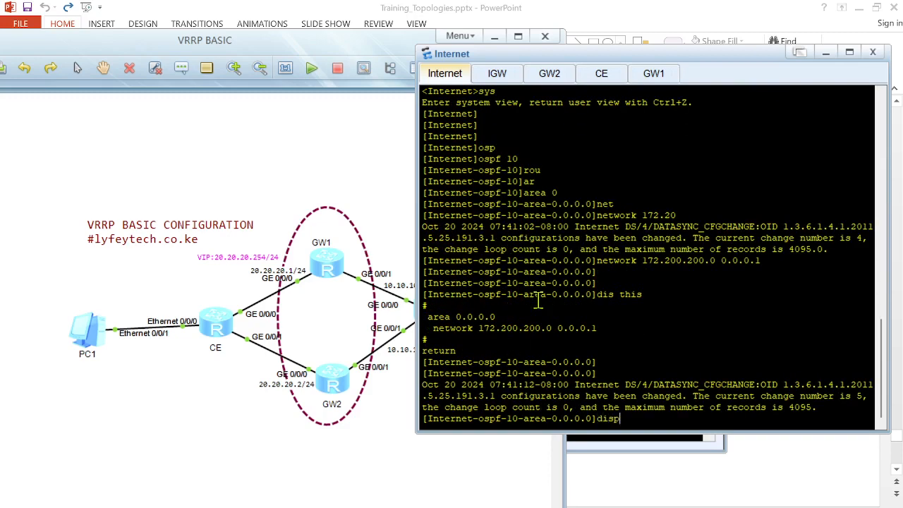
text(l)
key(Tab)
text(ops)
key(Tab)
key(BackSpace)
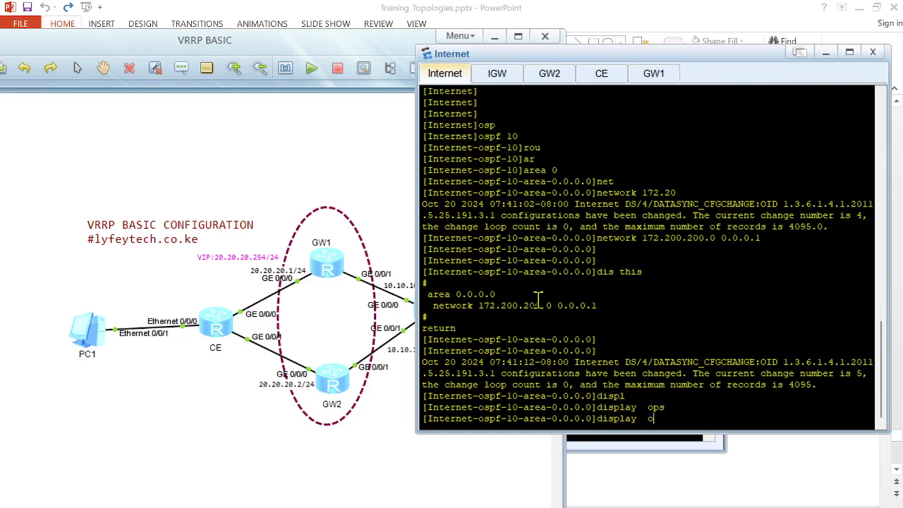
key(BackSpace)
text(s)
key(Tab)
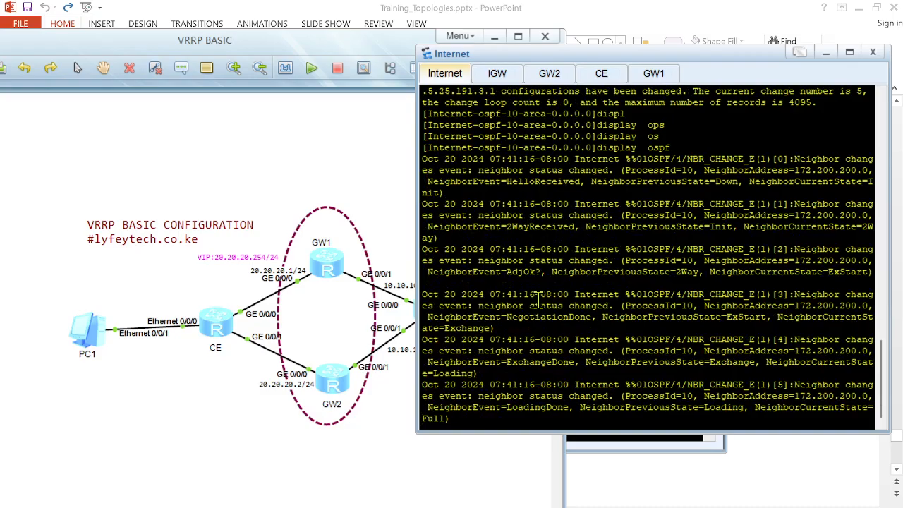
text(pe)
key(Tab)
key(Return)
key(Return)
key(Return)
key(Return)
text(displ)
key(Tab)
text(ip rou)
key(Tab)
key(Return)
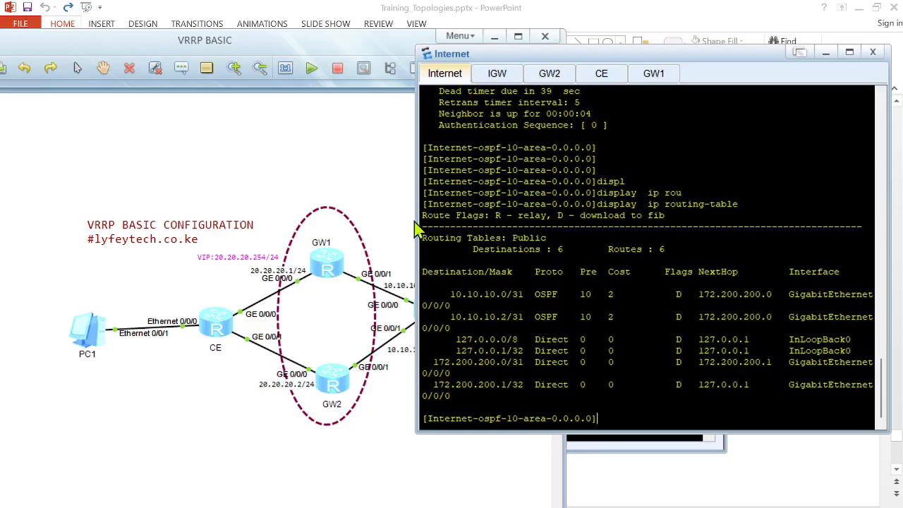
Step: Open the GW1 console and display the OSPF section of its current configuration
double_click(331, 266)
key(Return)
key(Return)
key(Return)
key(Return)
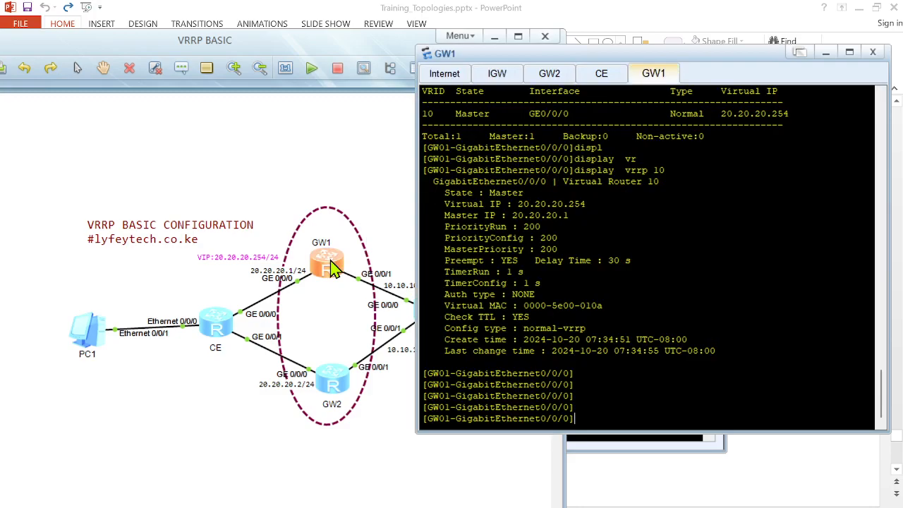
text(displ)
key(Tab)
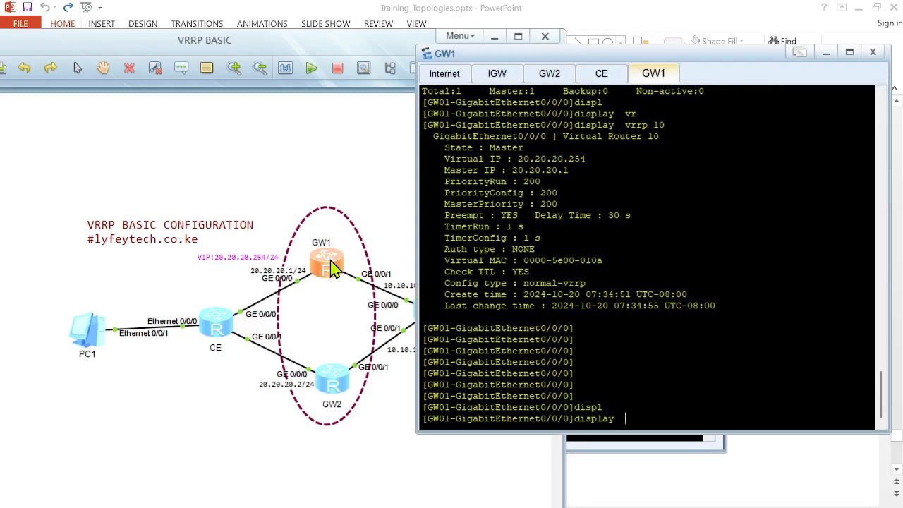
text(cu)
key(Tab)
text(con)
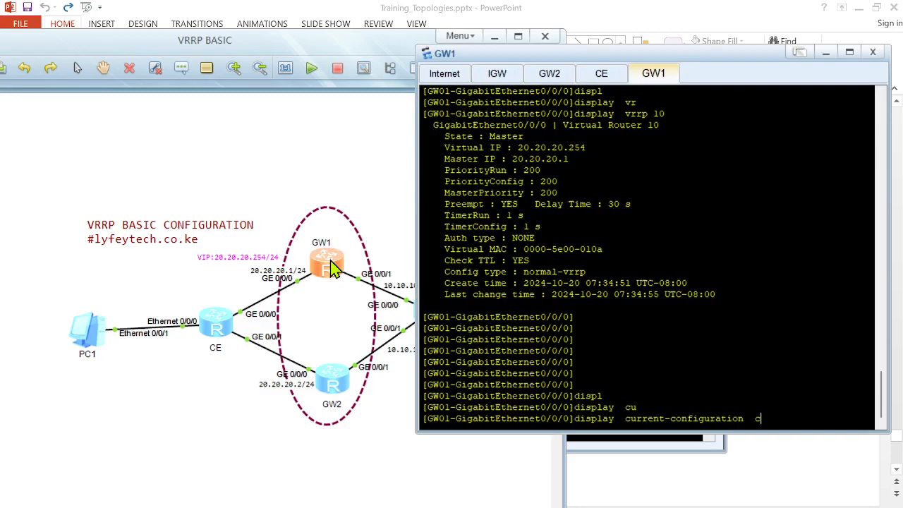
key(Tab)
key(Tab)
text(os)
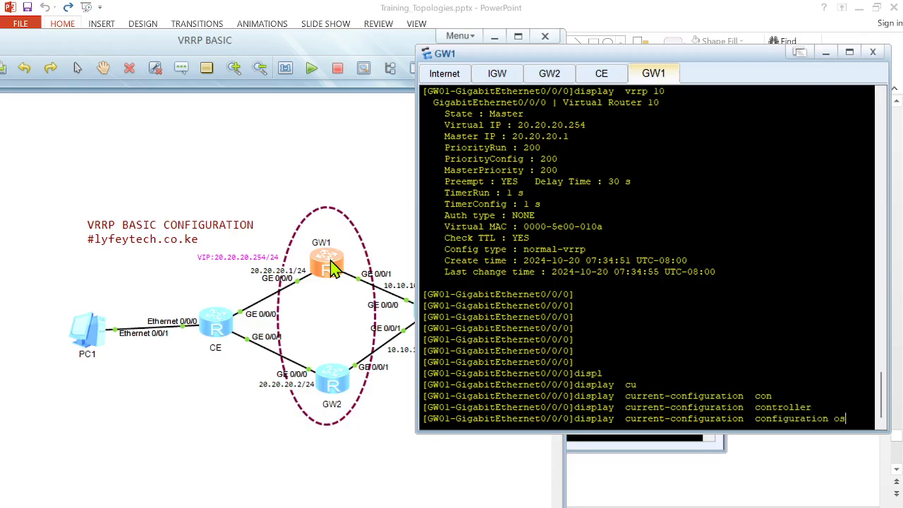
key(Tab)
key(Return)
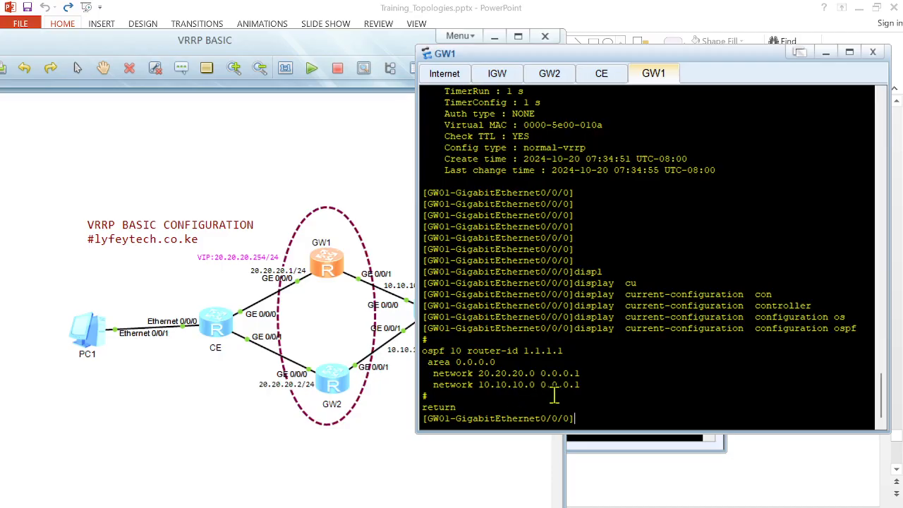
Step: On GW1, replace the OSPF 10 area 0 network 20.20.20.0 0.0.0.1 with 20.20.20.0 0.0.0.255
text(quit)
key(Return)
key(Return)
key(Return)
text(osp)
key(Tab)
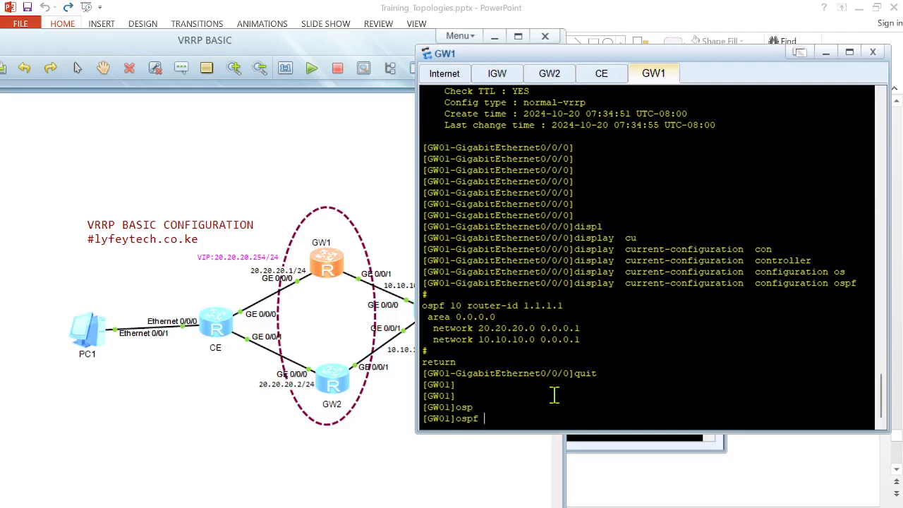
text(10)
key(Return)
text(ar)
key(Tab)
text(0)
key(Return)
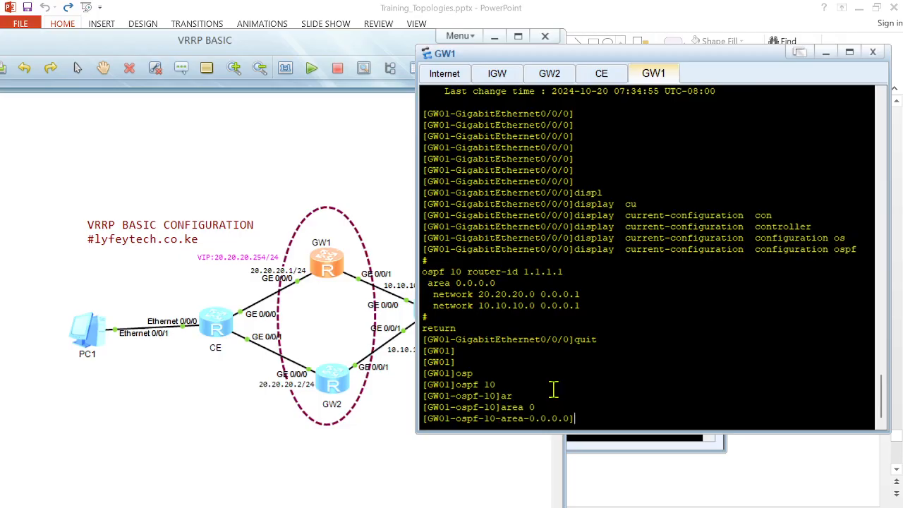
text(undo ne)
key(Tab)
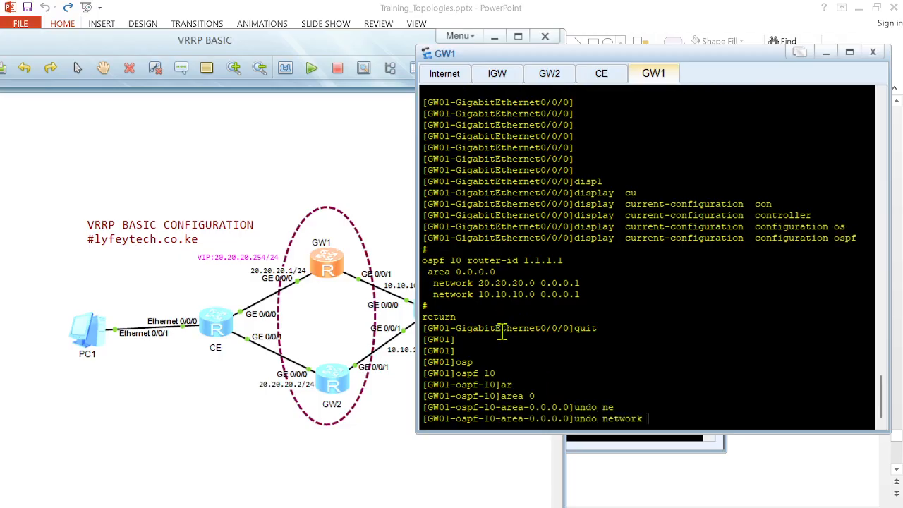
text(20.20.20.0 0.0.0.1)
key(Return)
key(Return)
key(Return)
text(net)
key(Tab)
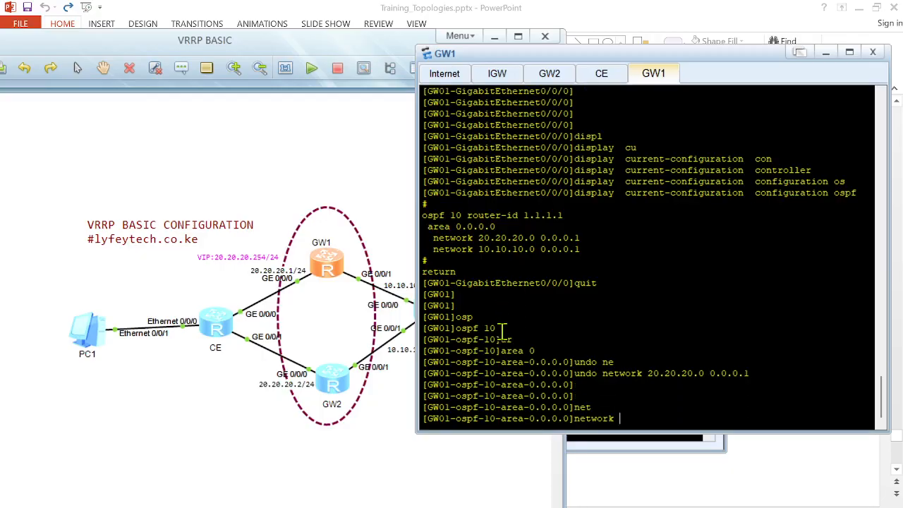
text(20.20.20.0 0.0.0.255)
key(Return)
key(Return)
key(Return)
Step: Switch to GW2, enter OSPF process 10 and display its configuration
key(Return)
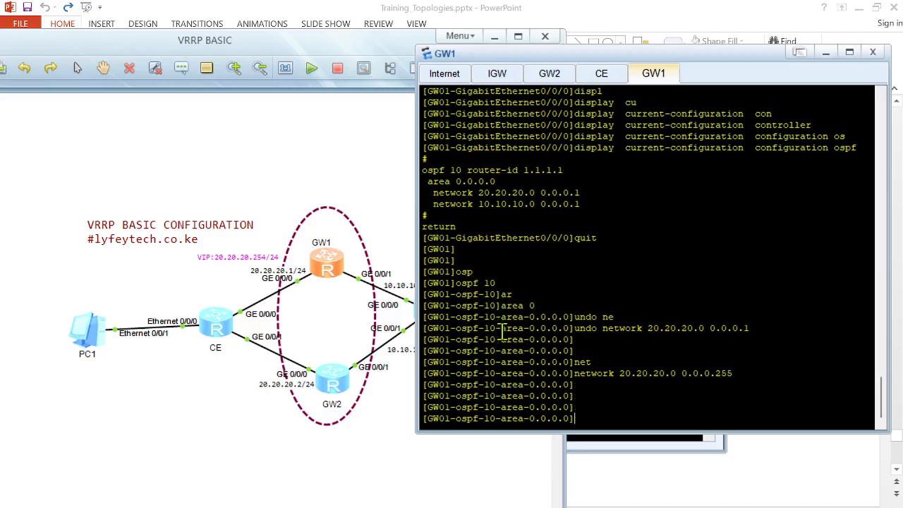
click(548, 76)
key(Return)
key(Return)
key(Return)
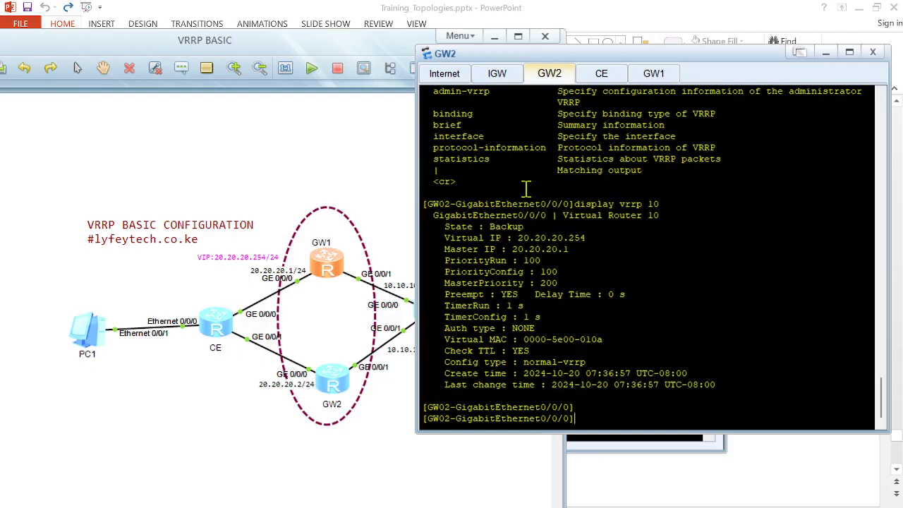
text(quit)
key(Return)
key(Return)
key(Return)
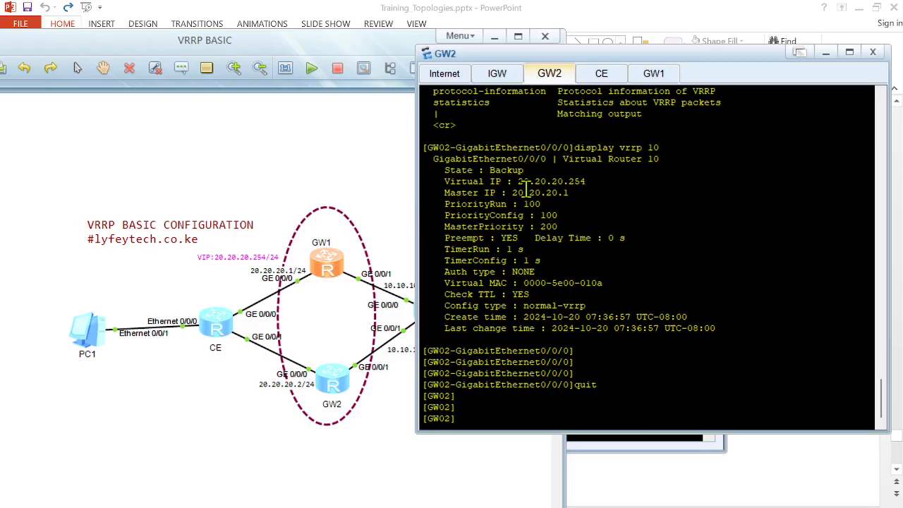
text(osp)
key(Tab)
text(10)
key(Return)
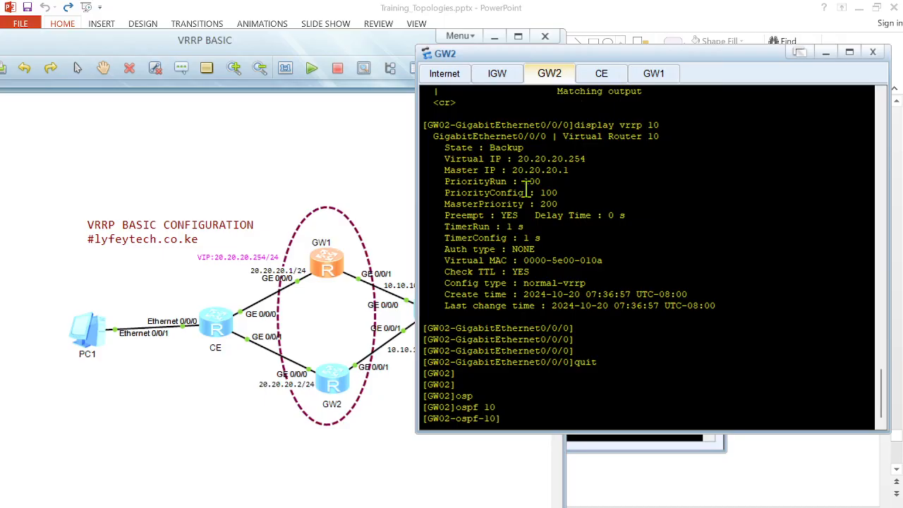
text(dis this)
key(Return)
Step: On GW2, replace the area 0 network 20.20.20.2 0.0.0.1 with 20.20.20.0 0.0.0.255
text(q)
key(BackSpace)
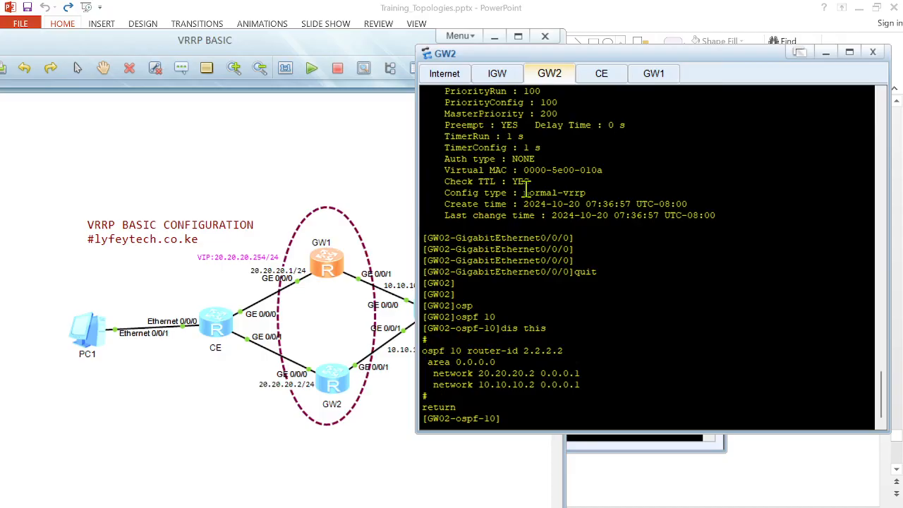
text(qr)
key(Tab)
key(BackSpace)
key(BackSpace)
text(area 0)
key(Tab)
text(0)
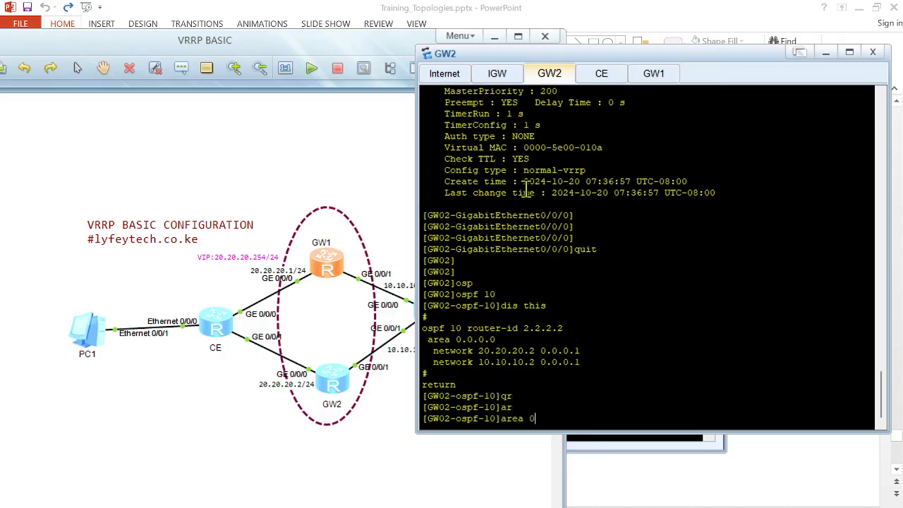
key(Return)
text(undo net)
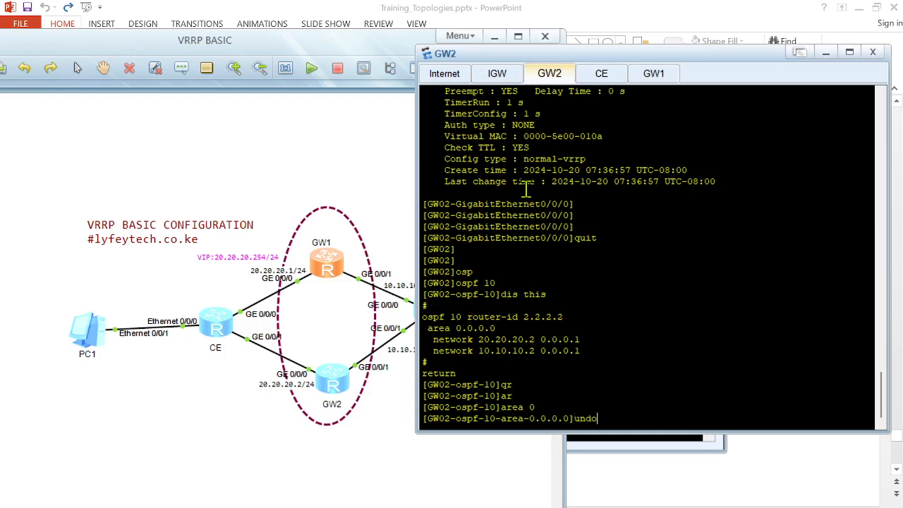
key(Tab)
text(10)
key(BackSpace)
key(BackSpace)
text(20.20.20.2 0.0.0.1)
key(Return)
key(Return)
key(Return)
text(net)
key(Tab)
text(20.20.20.0 0.0.0.255)
key(Return)
key(Return)
key(Return)
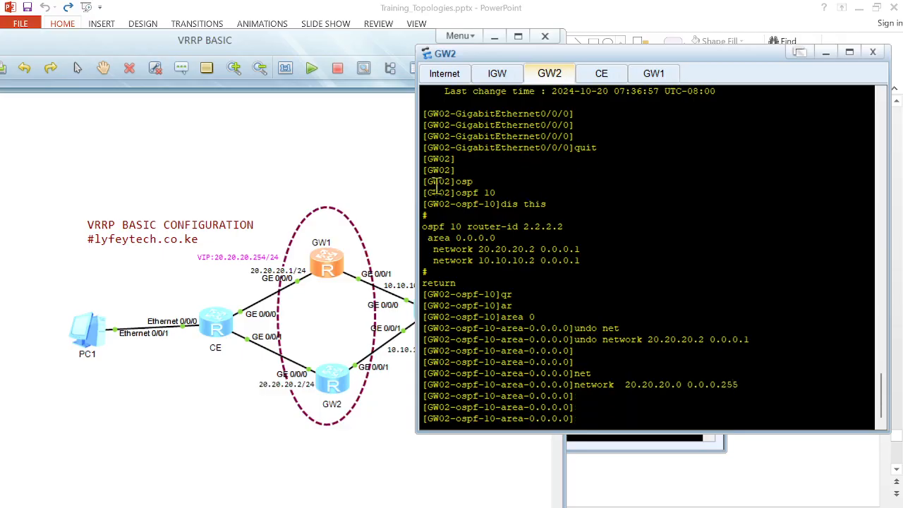
Step: Reopen the Internet router console and display its IP routing table again
click(388, 504)
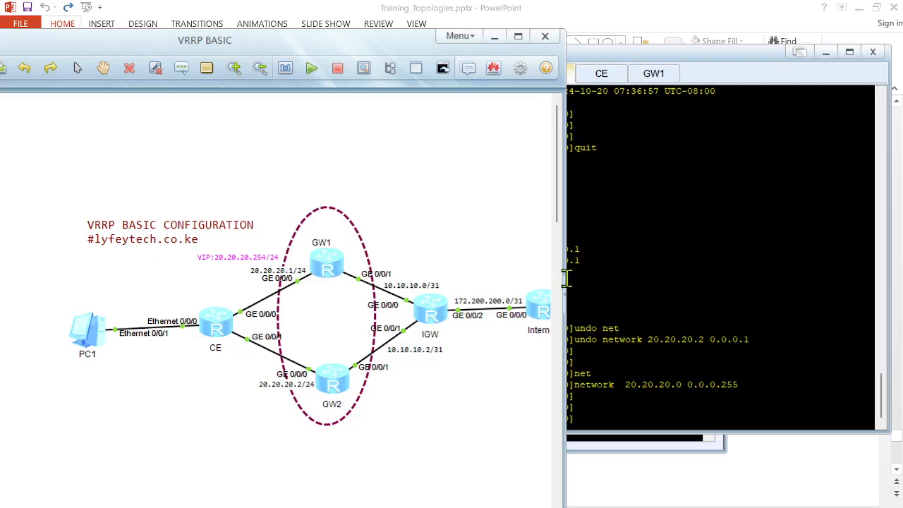
double_click(541, 303)
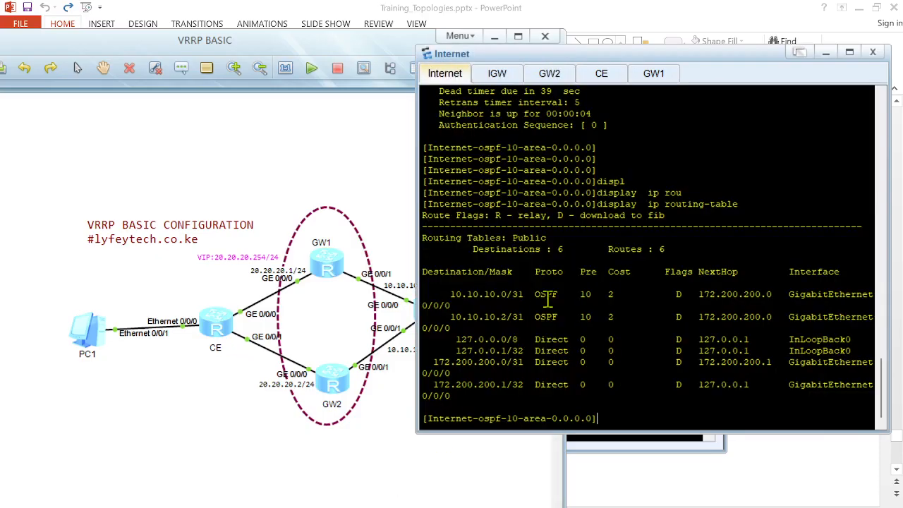
key(Up)
key(Return)
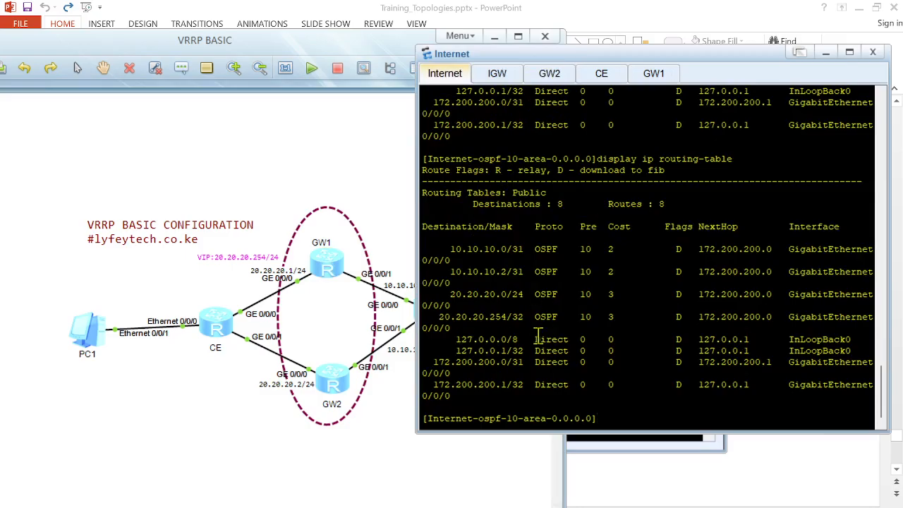
Step: On the Internet router, exit back to system view and delete OSPF process 10, confirming the deletion
text(quit)
key(Return)
key(Return)
key(Return)
text(quit)
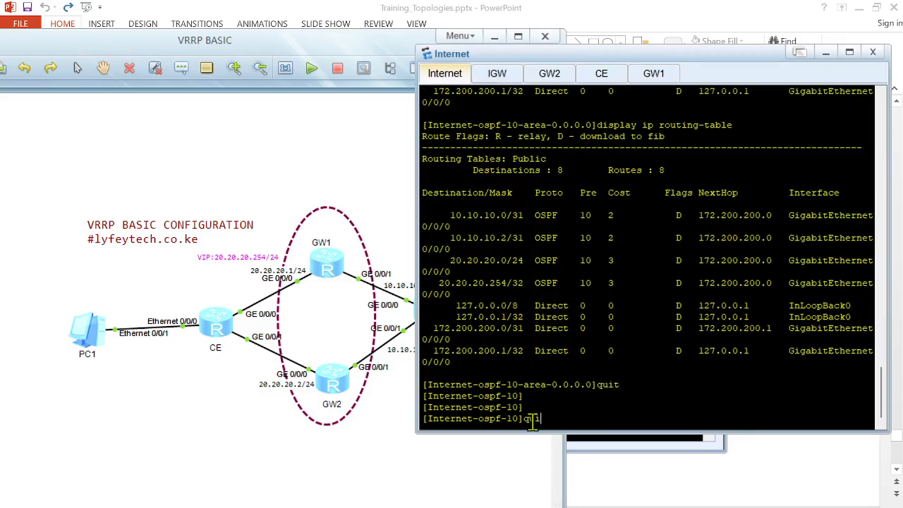
key(Return)
key(Return)
key(Return)
text(undo)
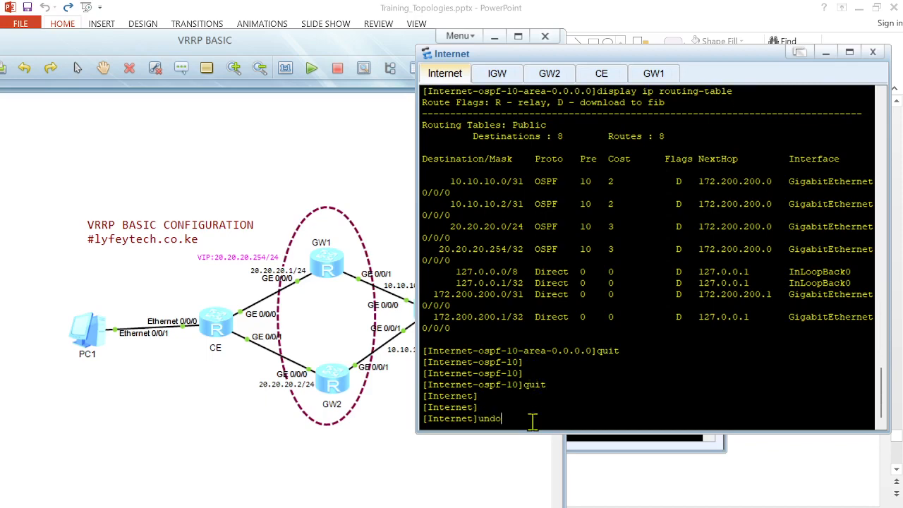
text( osp)
key(Tab)
text(10)
key(Return)
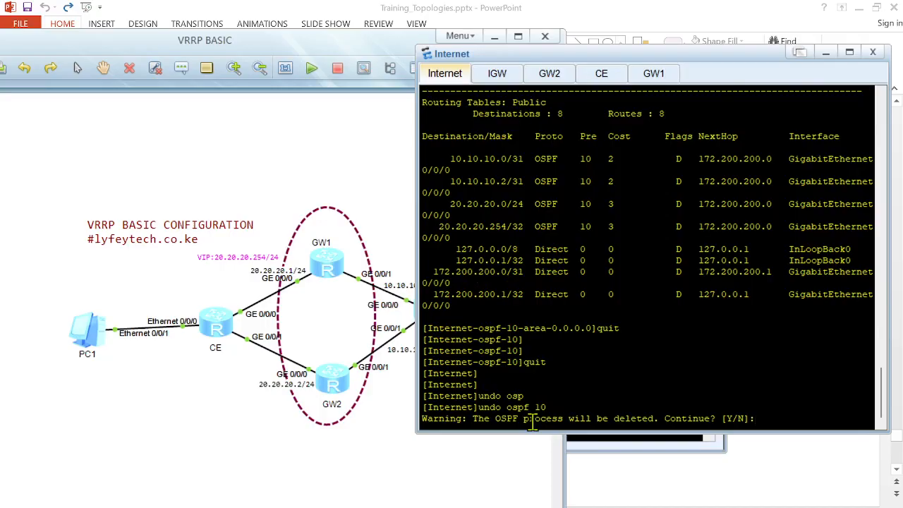
text(y)
key(Return)
key(Return)
key(Return)
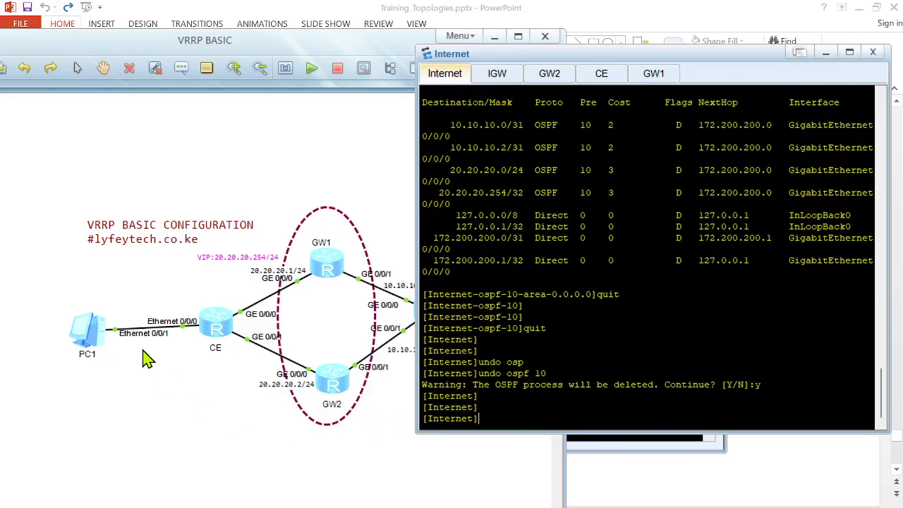
Step: From PC1, ping 20.20.20.2 again and then ping 172.200.200.0 to test connectivity
double_click(88, 339)
key(Up)
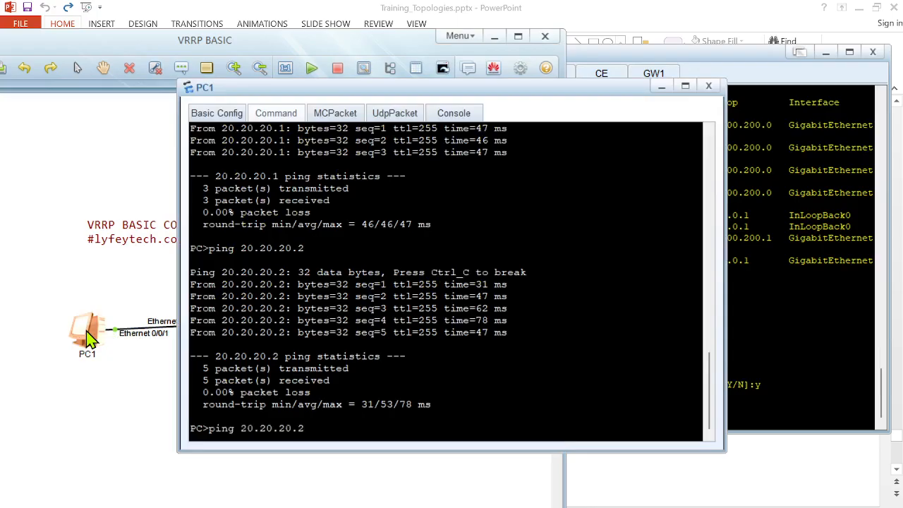
key(Return)
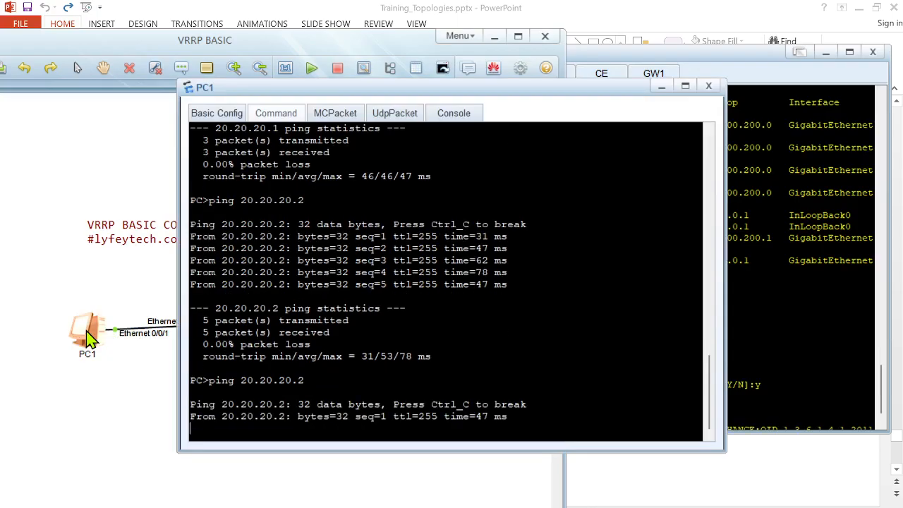
key(ctrl+c)
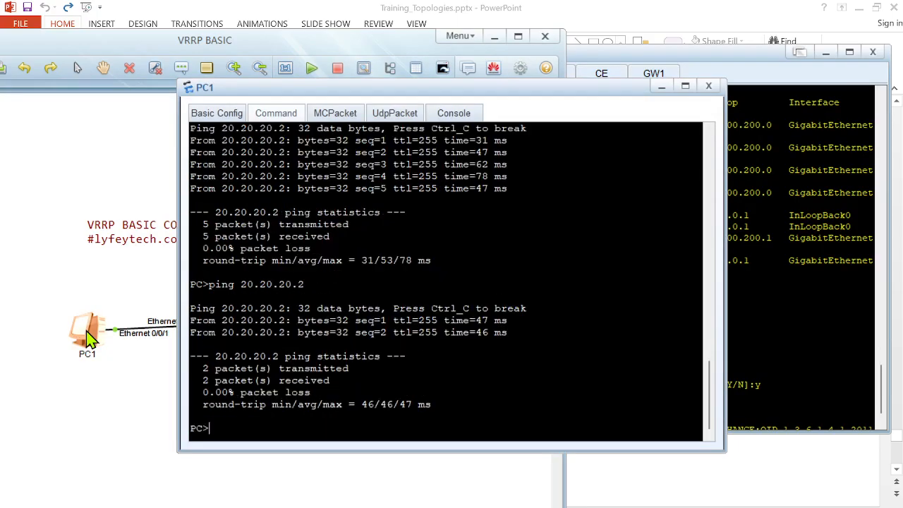
key(Up)
key(BackSpace)
key(BackSpace)
key(BackSpace)
key(Up)
key(Up)
key(Return)
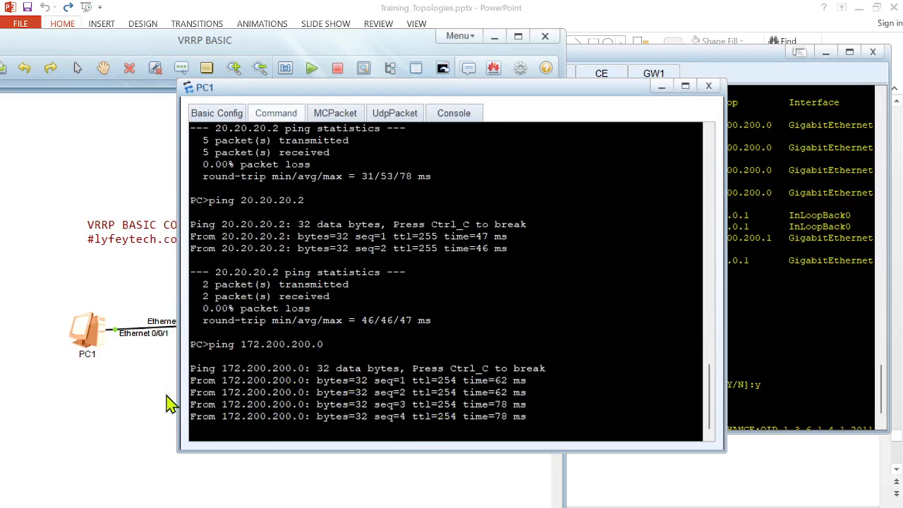
Step: From PC1, trace the route to 172.200.200.1
click(127, 411)
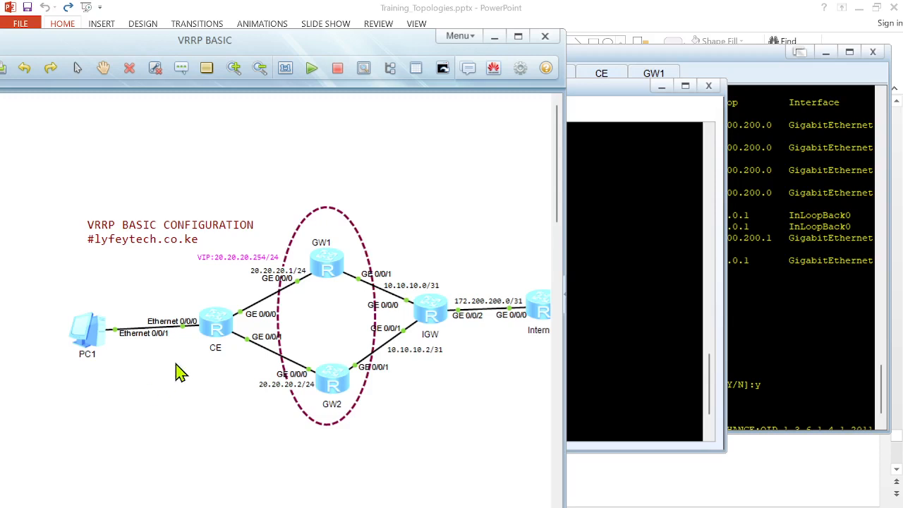
click(336, 274)
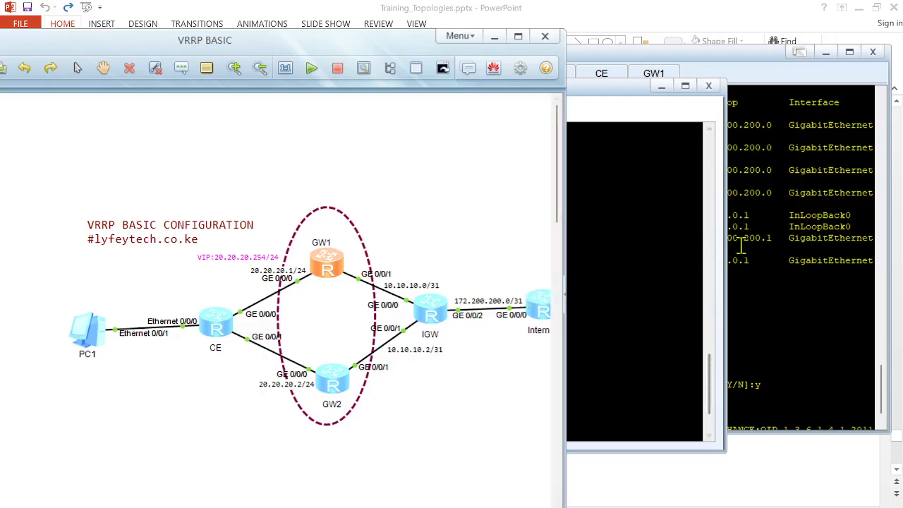
click(658, 231)
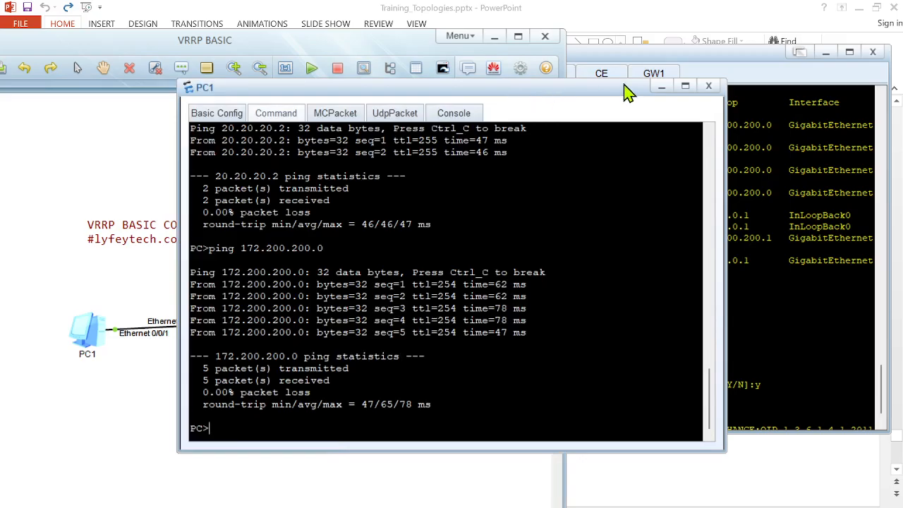
drag(600, 88, 639, 78)
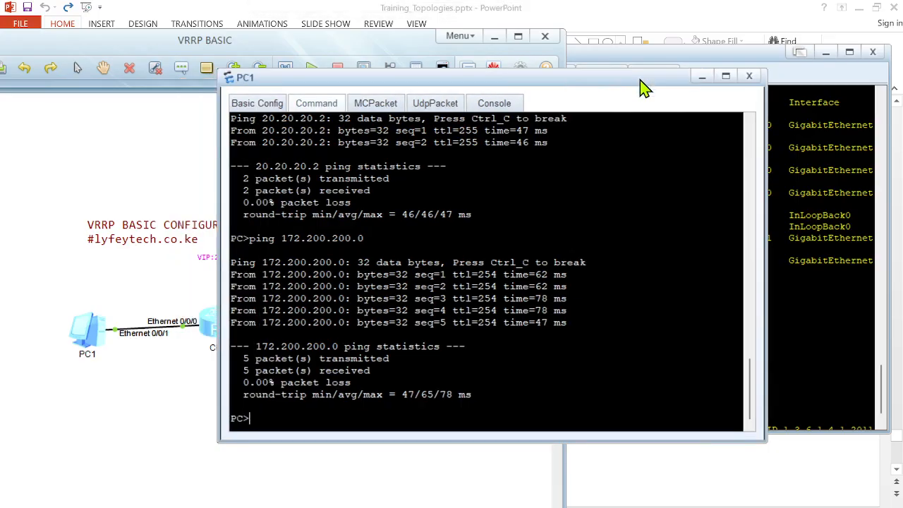
click(464, 243)
key(BackSpace)
text(tracert 172.200.200.1)
key(Return)
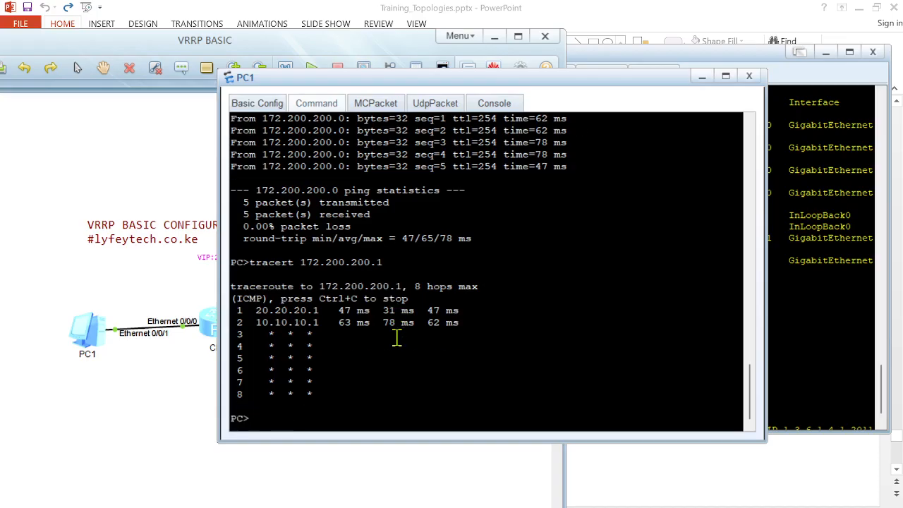
Step: Start a continuous ping from PC1 to 172.200.200.0
key(Up)
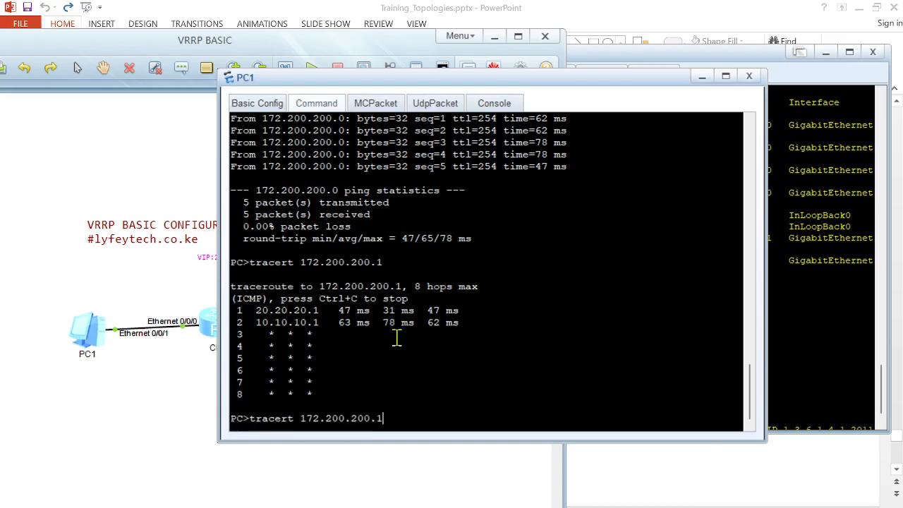
key(Up)
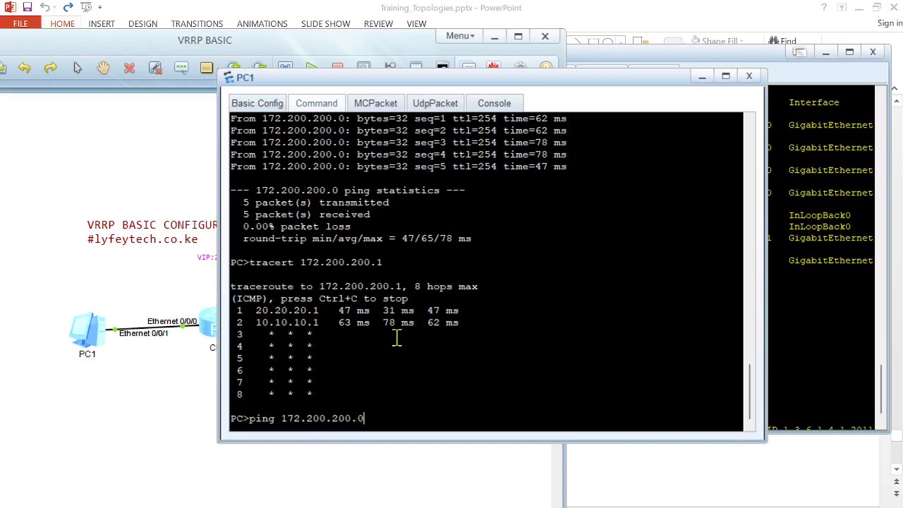
text(-t)
key(Return)
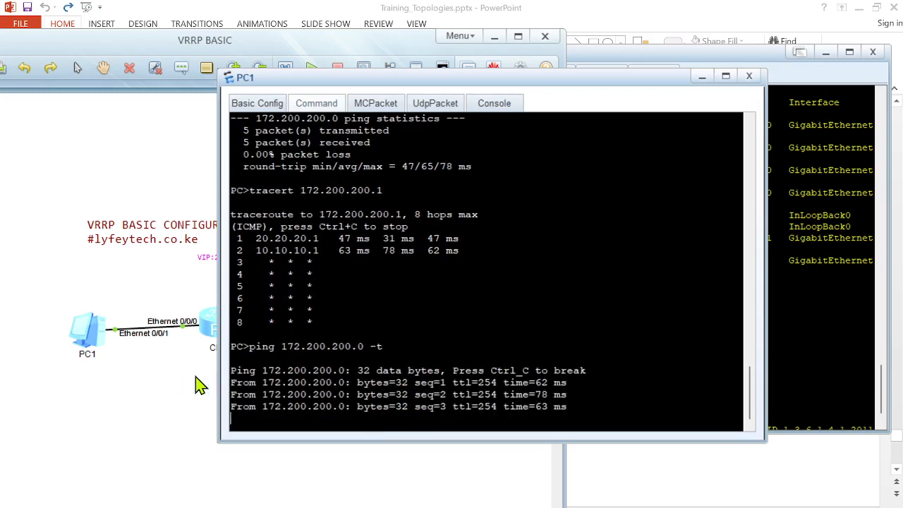
click(155, 391)
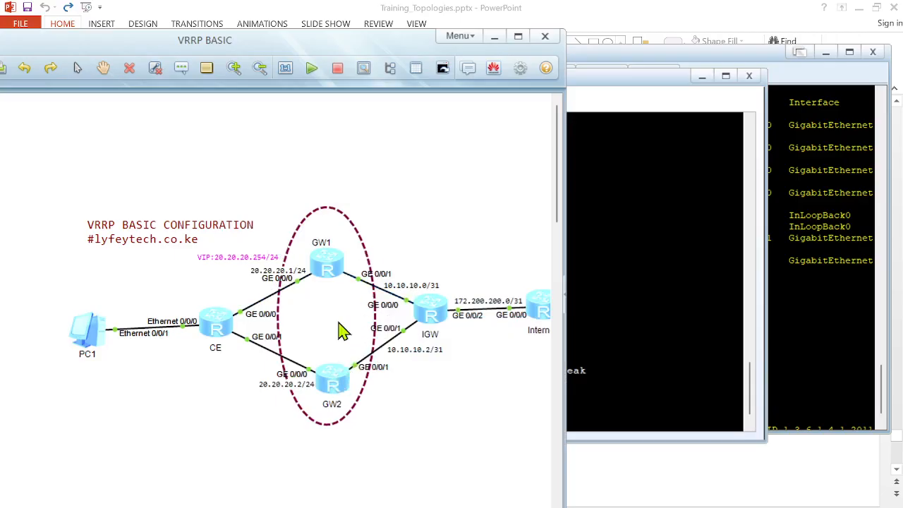
Step: Open GW1's console and exit the OSPF area and process views back to system view
double_click(337, 272)
key(Return)
key(Return)
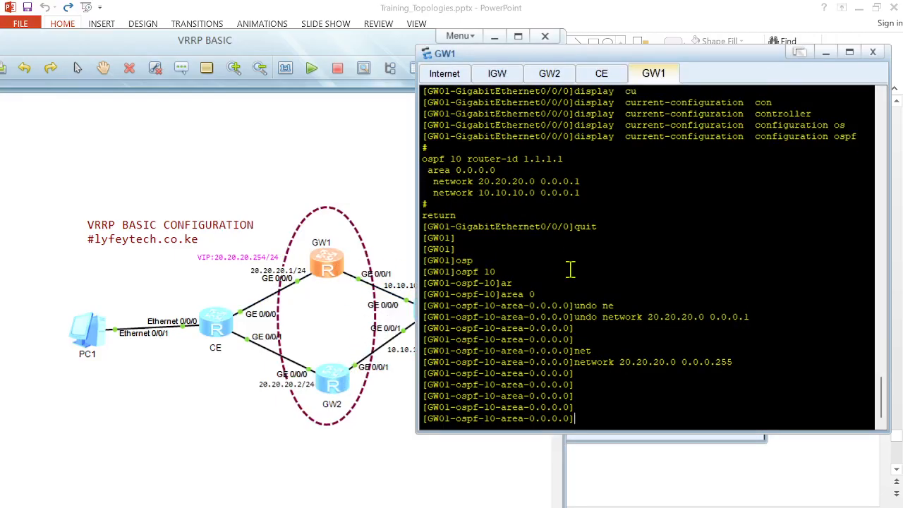
text(quit)
key(Return)
key(Return)
key(Return)
key(Return)
text(quit)
key(Return)
key(Return)
key(Return)
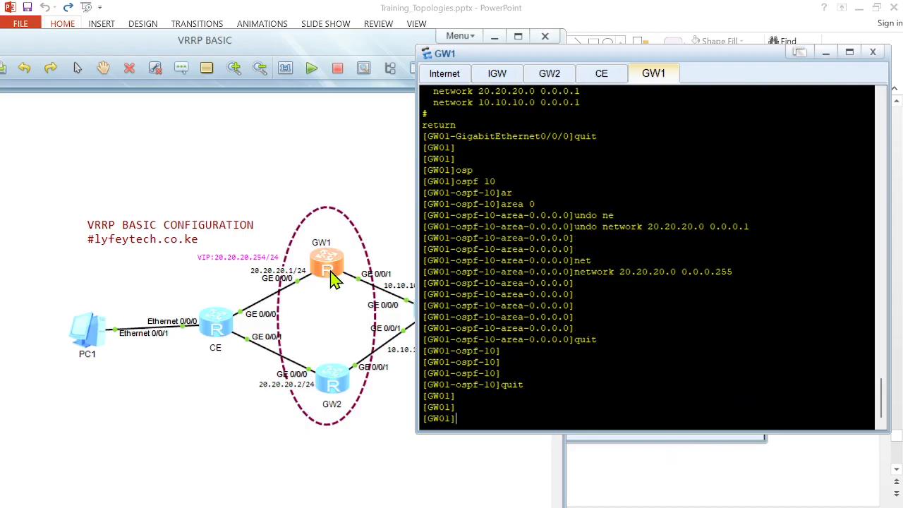
Step: Place PC1's ping window beside GW1 and shut down GW1's interface GigabitEthernet 0/0/0
click(583, 437)
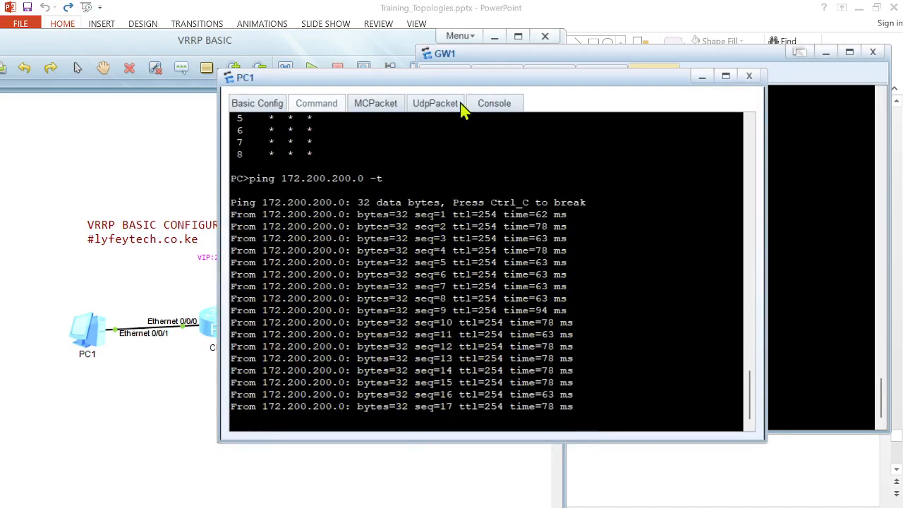
drag(467, 84, 256, 109)
click(650, 199)
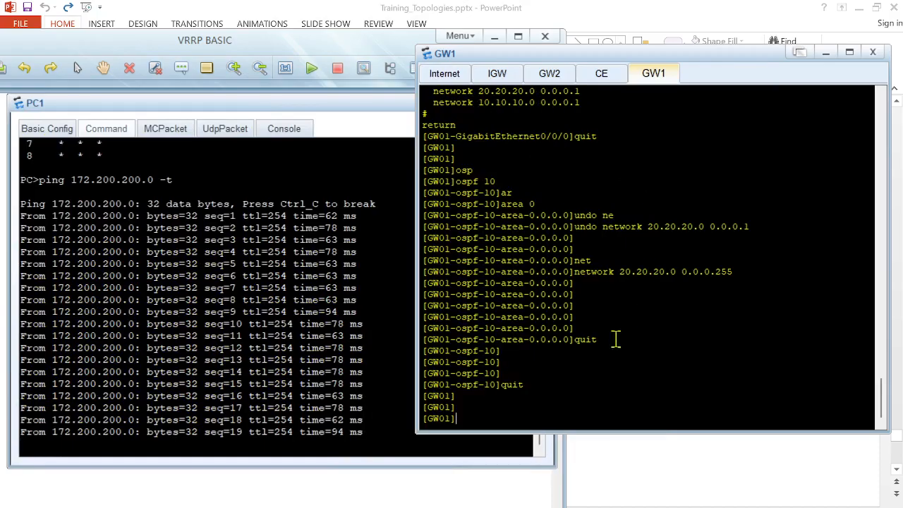
text(interf)
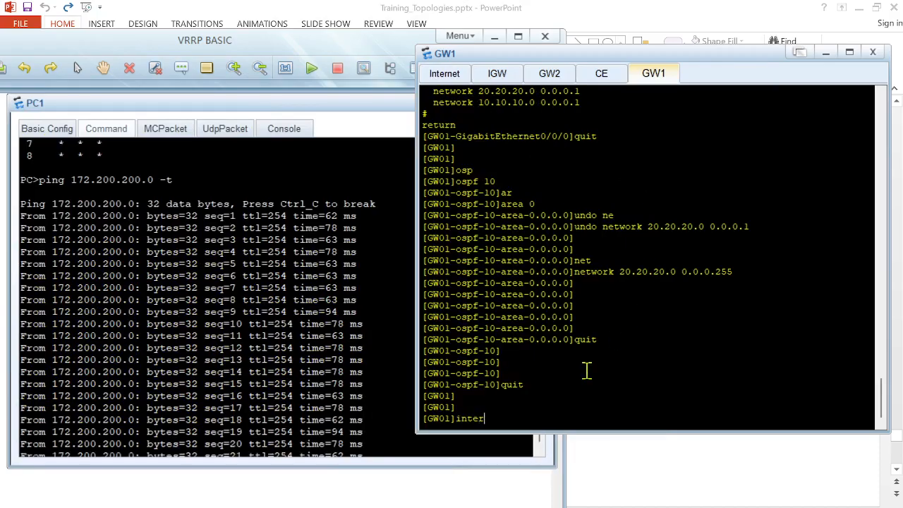
key(Tab)
text(gi)
key(Tab)
text(0/0/0)
key(Return)
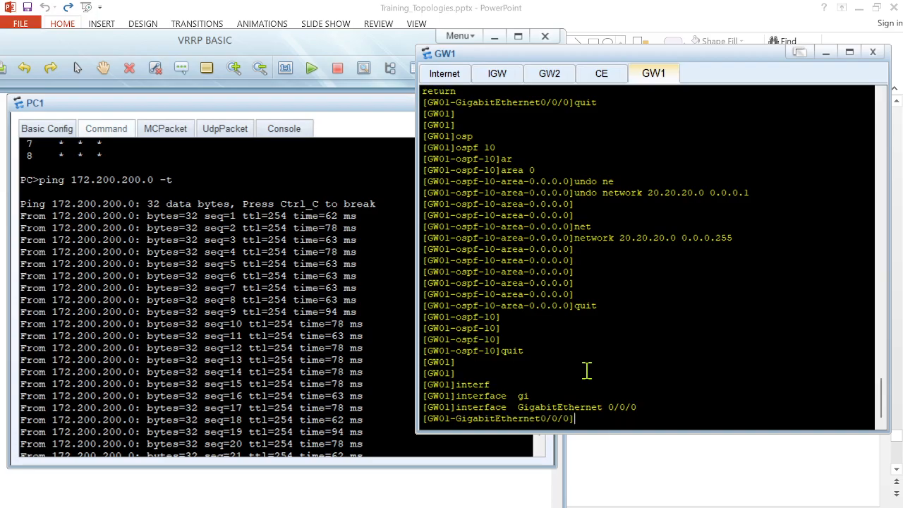
click(287, 354)
click(666, 369)
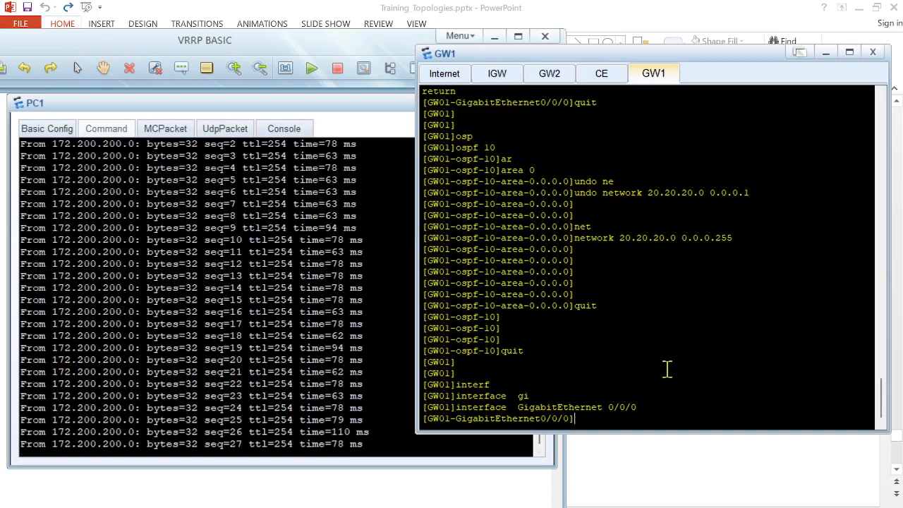
text(shu)
key(Tab)
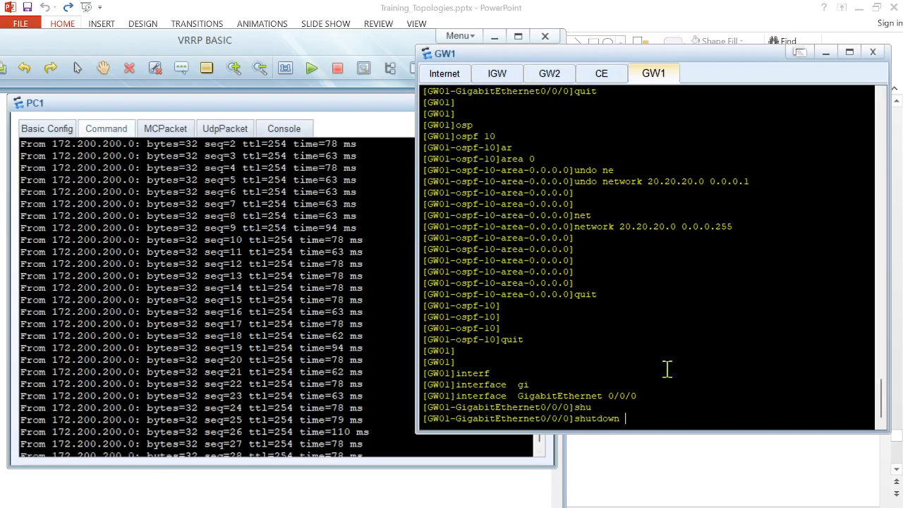
key(Return)
Step: Watch PC1's continuous ping and review PC1's basic IPv4 configuration
click(381, 354)
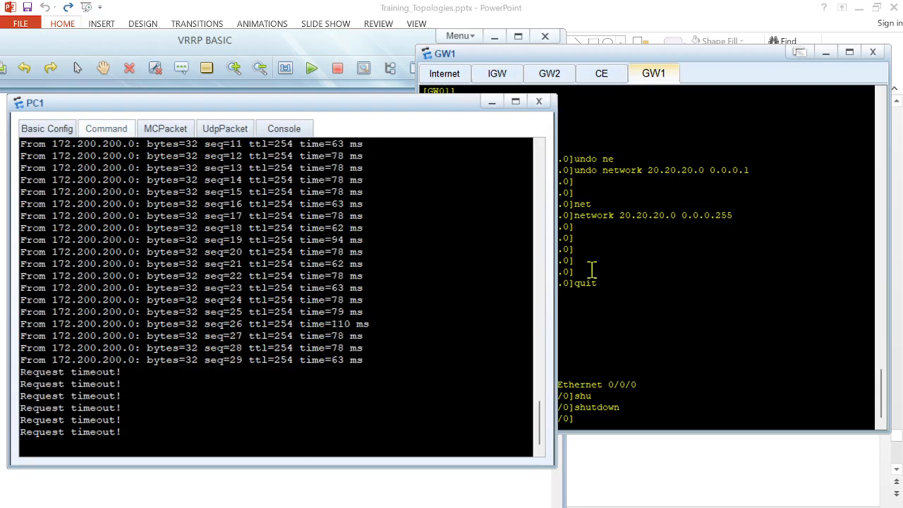
click(443, 75)
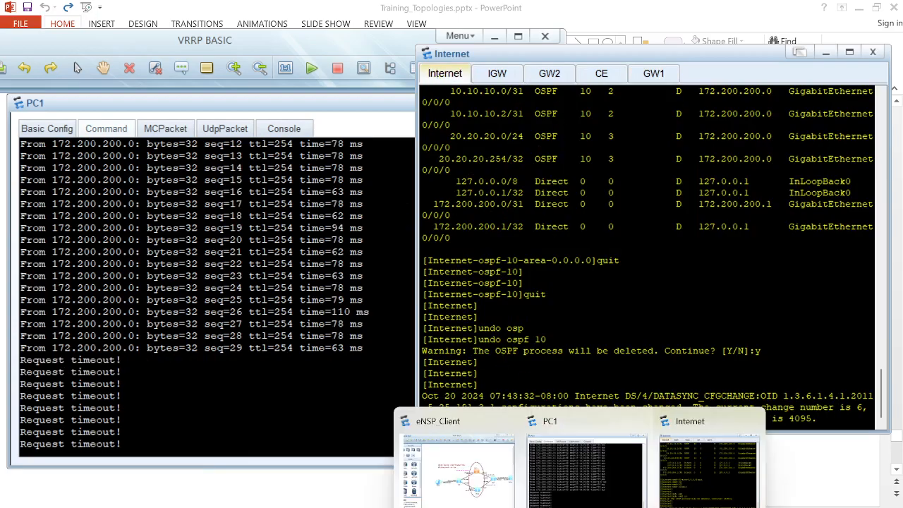
click(476, 473)
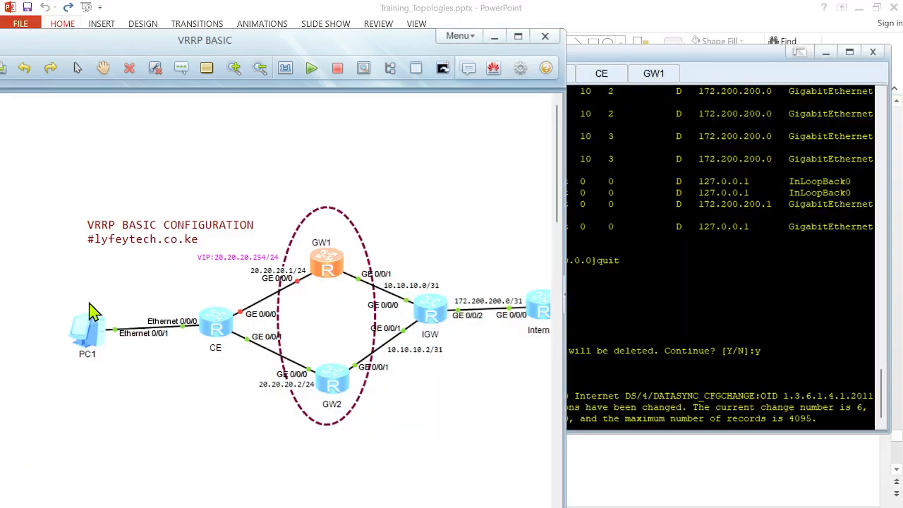
double_click(85, 330)
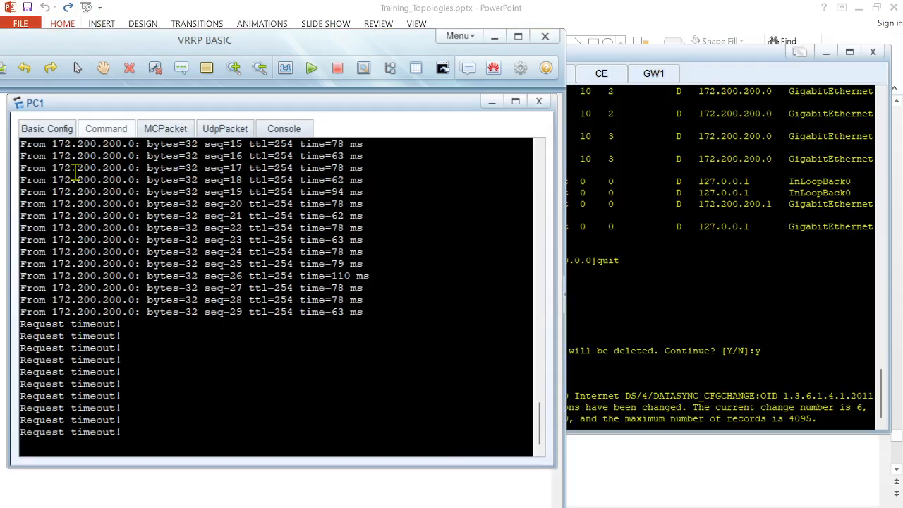
click(56, 131)
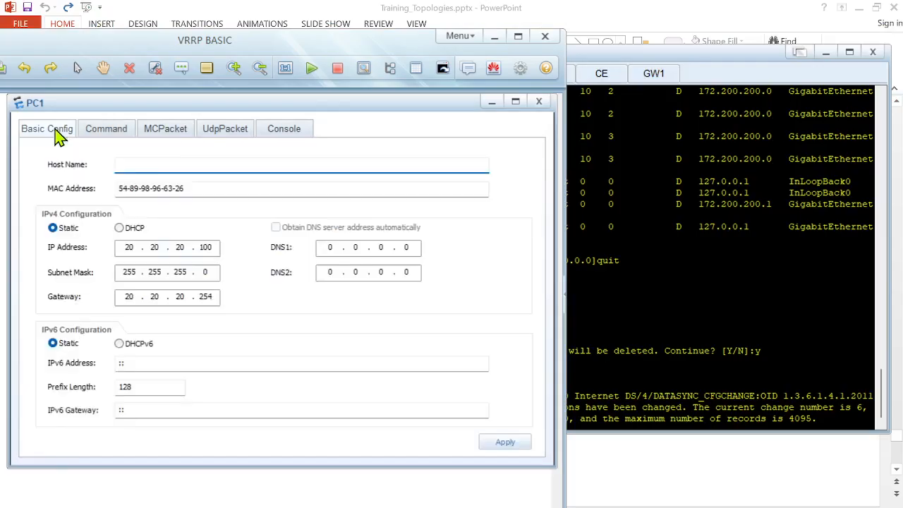
click(680, 252)
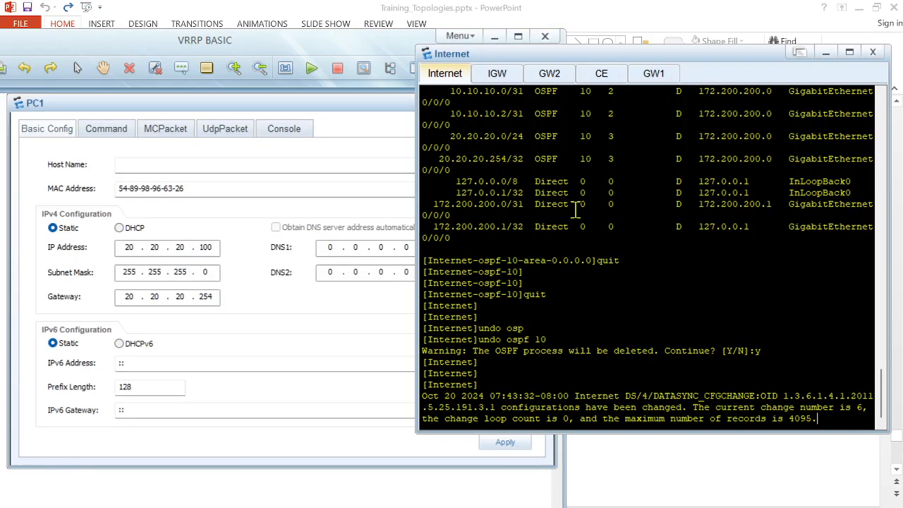
Step: On GW2, display the VRRP brief status
click(548, 73)
text(displ)
key(Tab)
text(vr)
key(Tab)
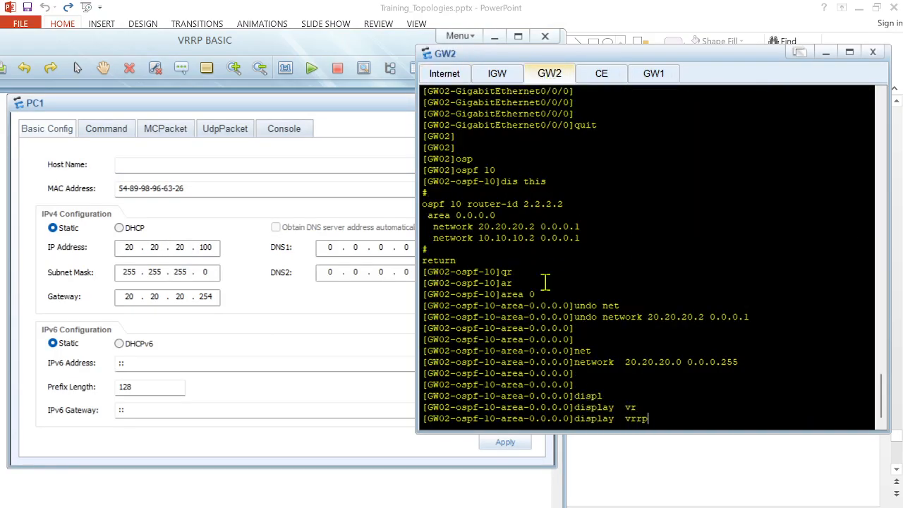
text(b)
key(Tab)
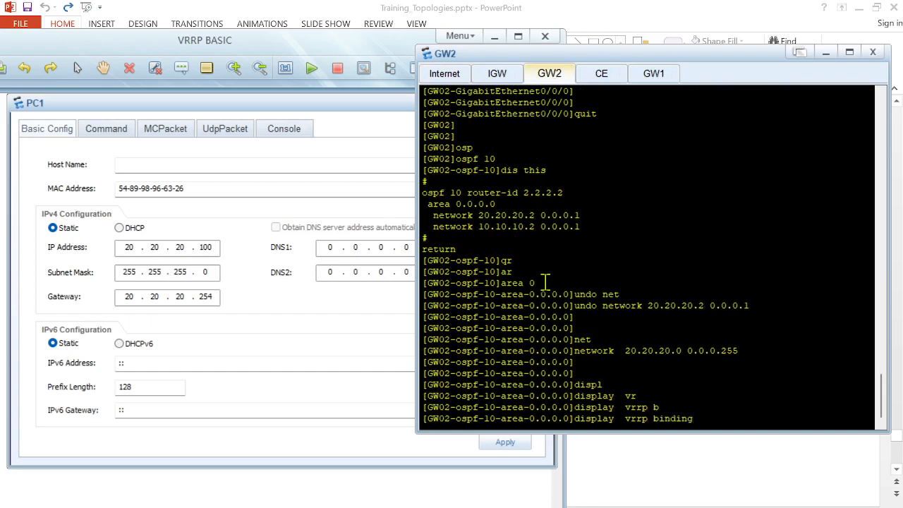
key(Tab)
key(Return)
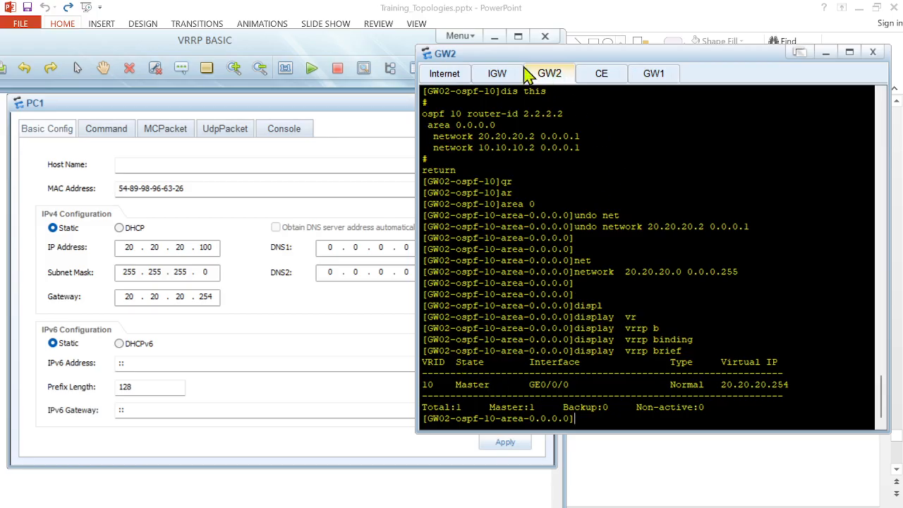
Step: On GW1, display the VRRP brief status
click(653, 82)
key(Return)
key(Return)
text(displ)
key(Tab)
text(vr)
key(Tab)
text(br)
key(Tab)
key(Return)
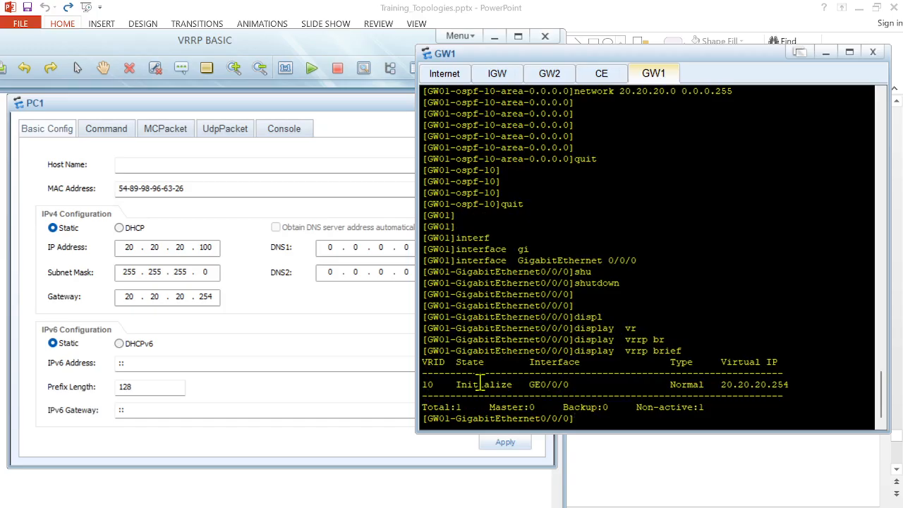
Step: On GW1, re-enable interface GigabitEthernet 0/0/0 with undo shutdown
click(552, 79)
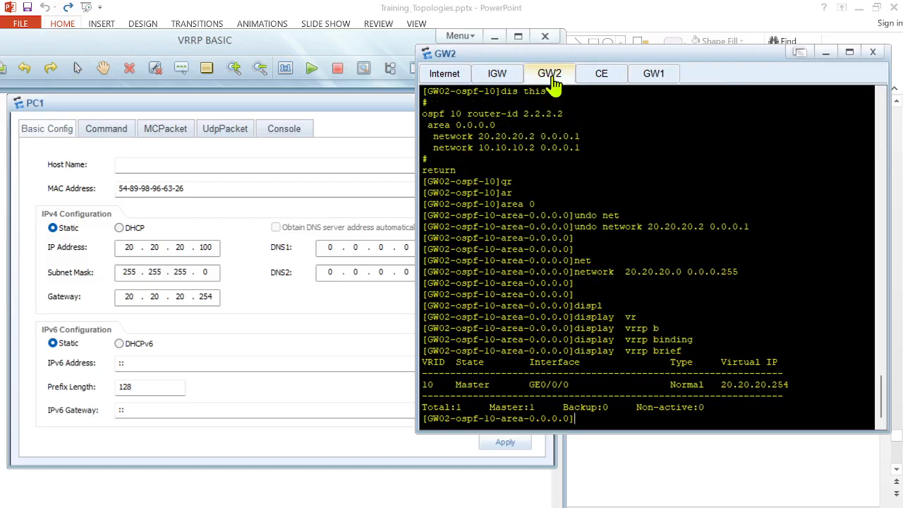
click(648, 79)
text(undo shu)
key(Tab)
key(Return)
key(Return)
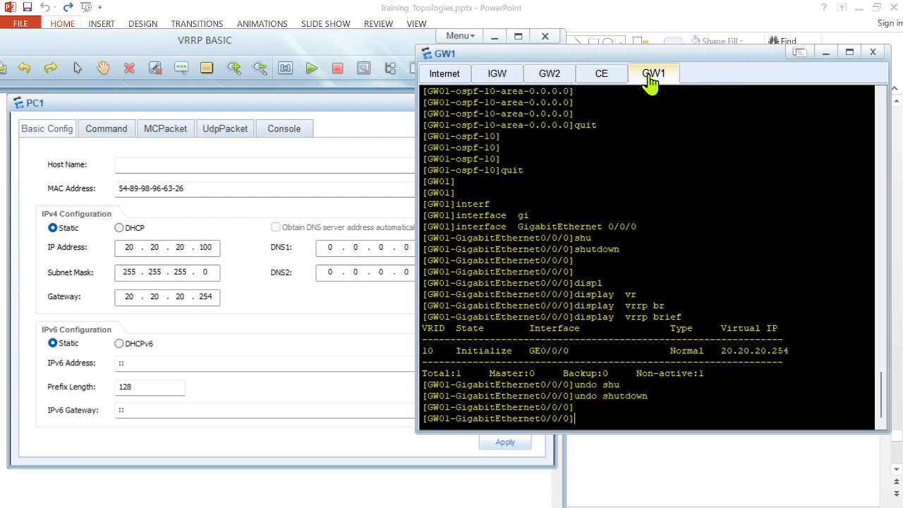
Step: On GW2, re-run the VRRP brief status display several times
click(550, 74)
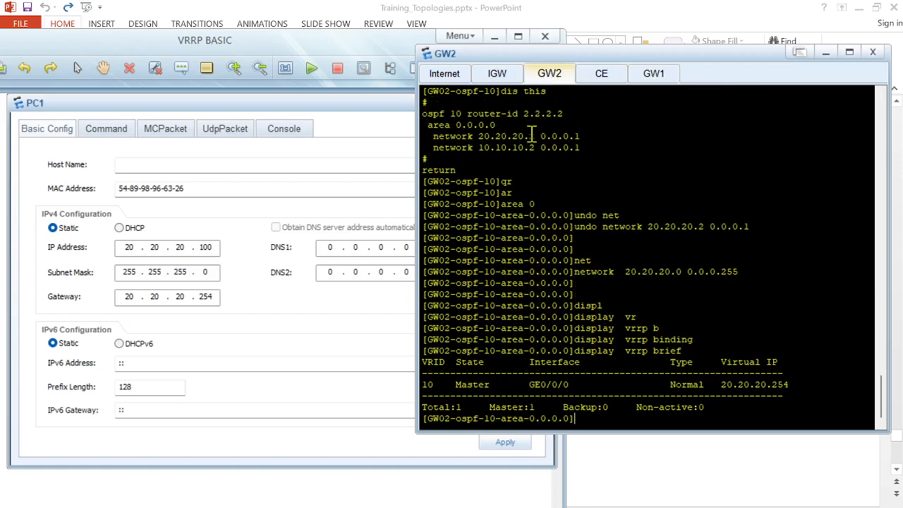
key(Up)
key(Return)
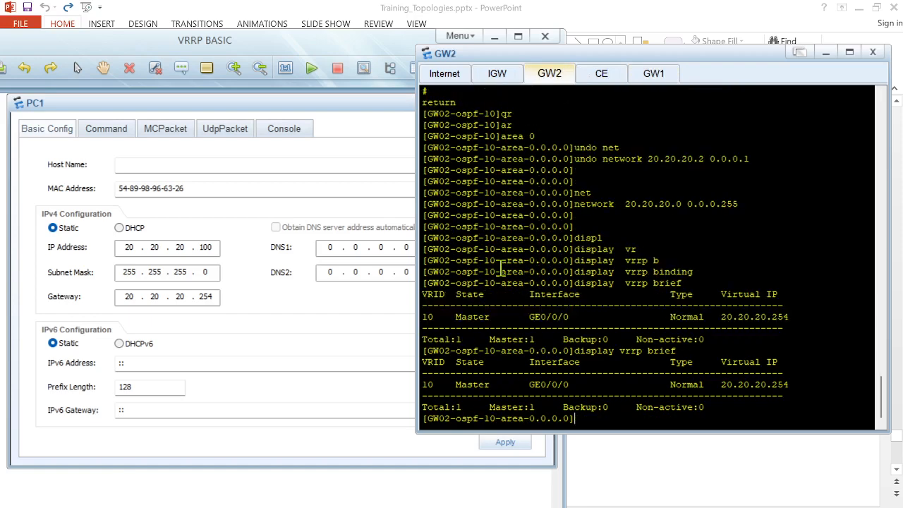
key(Up)
key(Return)
key(Up)
key(Return)
key(Up)
key(Return)
key(Up)
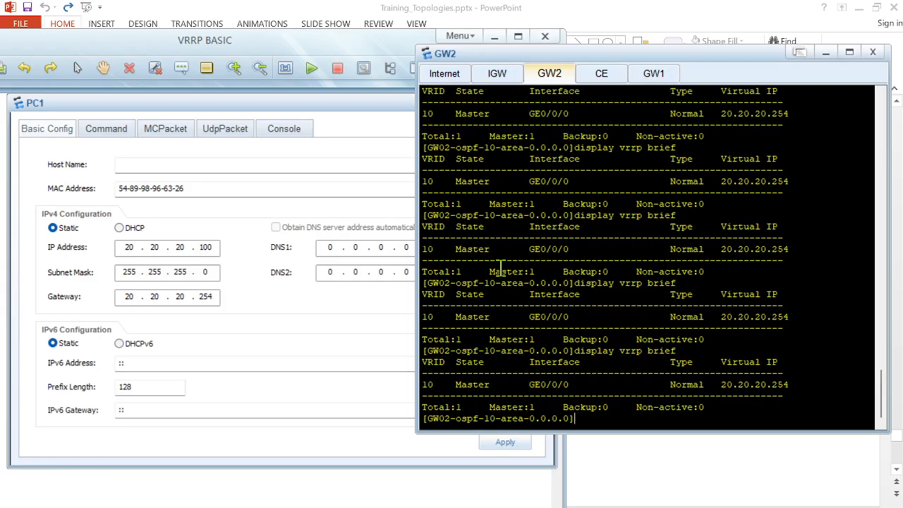
key(Down)
Step: On GW1, display the VRRP brief status
click(653, 76)
text(displ)
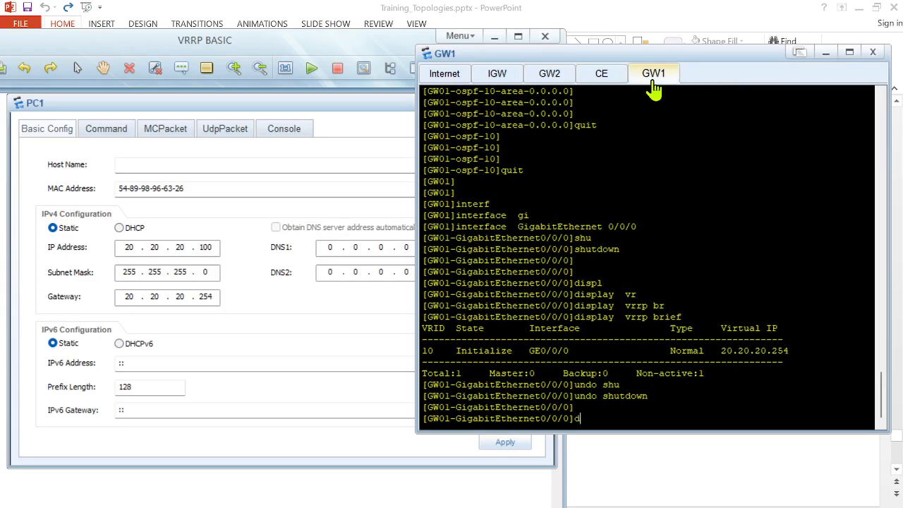
key(Tab)
text(vr)
key(Tab)
text(br)
key(Tab)
key(Return)
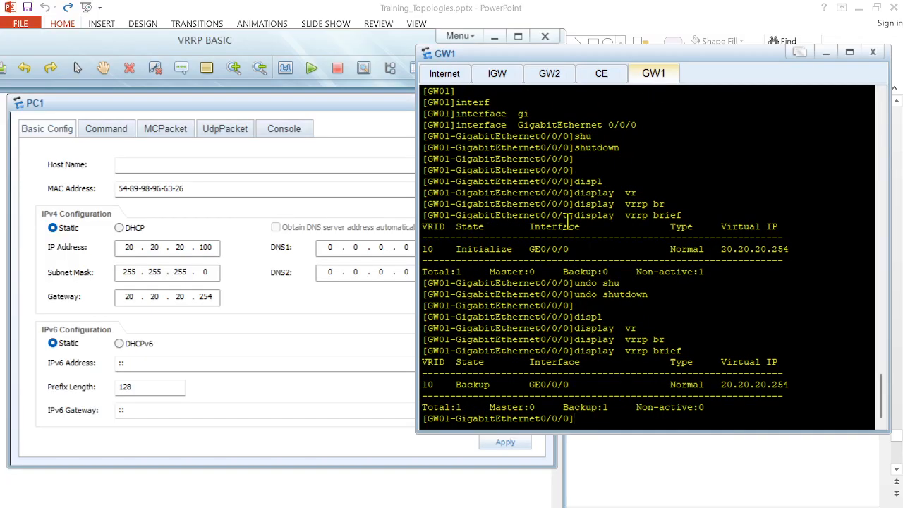
Step: Repeatedly re-run the VRRP brief display on GW1 to watch its state over time
key(Up)
key(Return)
key(Up)
key(Return)
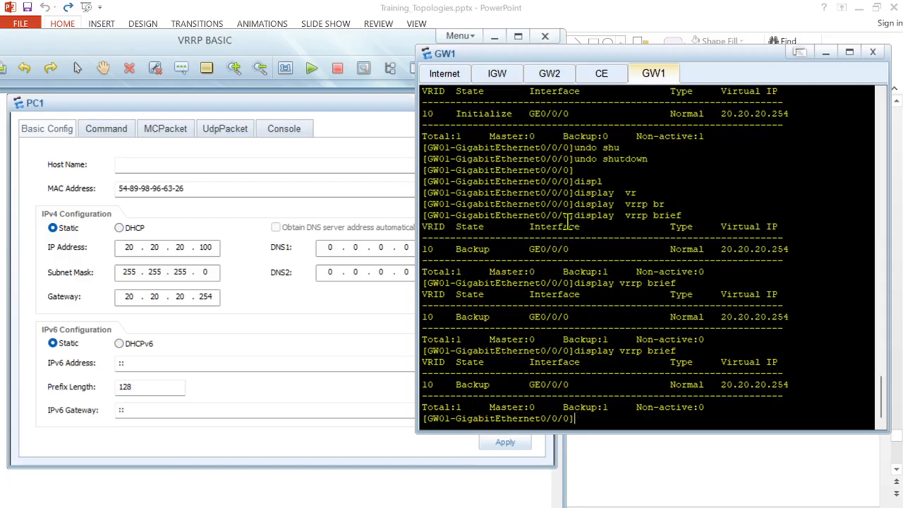
key(Up)
key(Return)
key(Up)
key(Return)
key(Up)
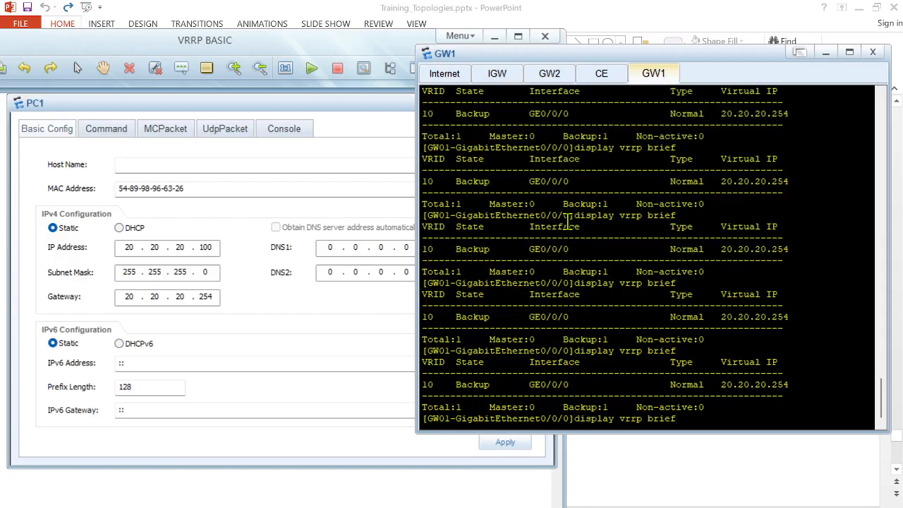
key(Up)
key(Up)
key(Down)
key(Down)
key(Down)
key(Return)
key(Up)
key(Return)
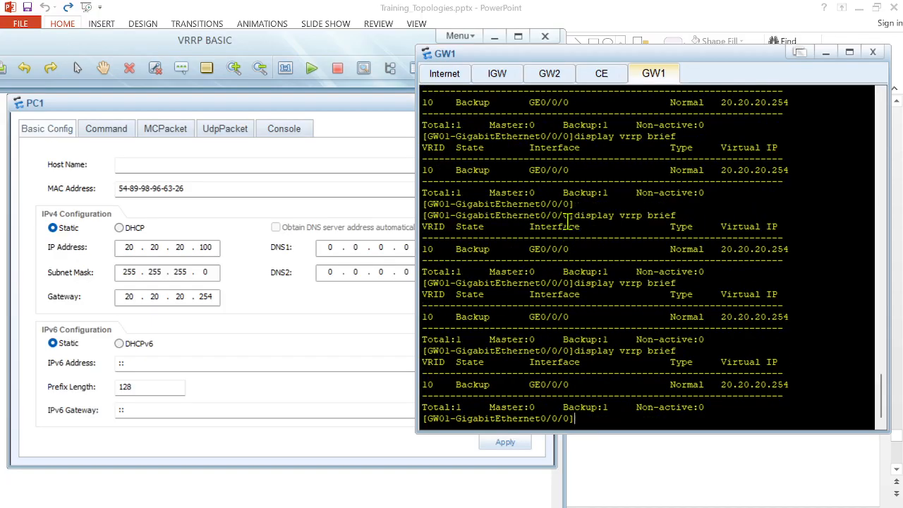
key(Up)
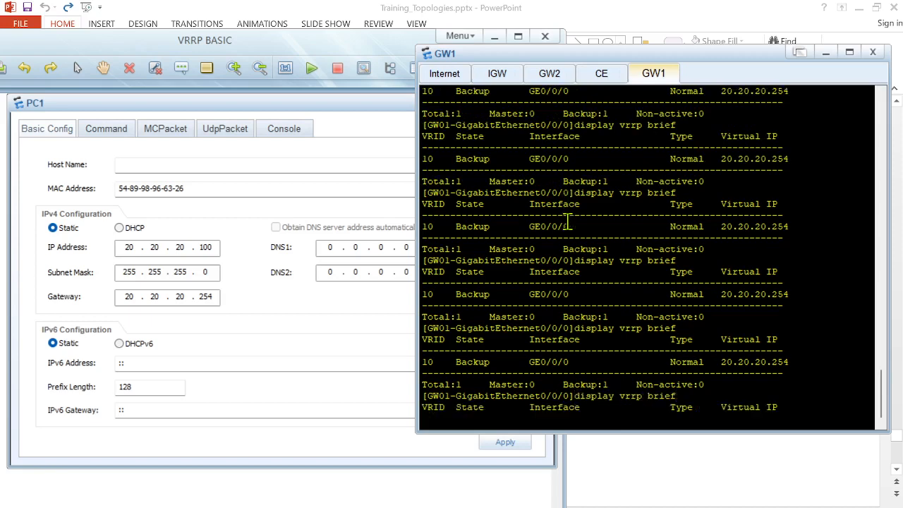
key(Return)
key(Up)
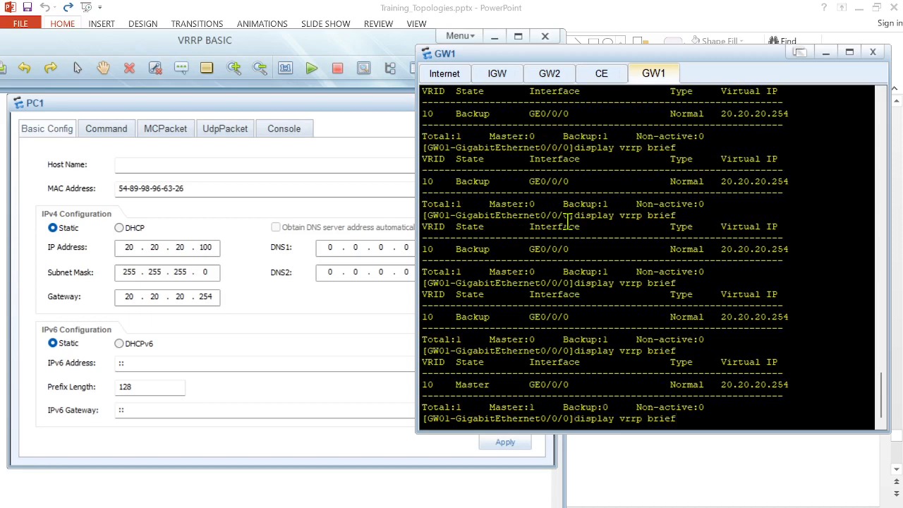
key(Return)
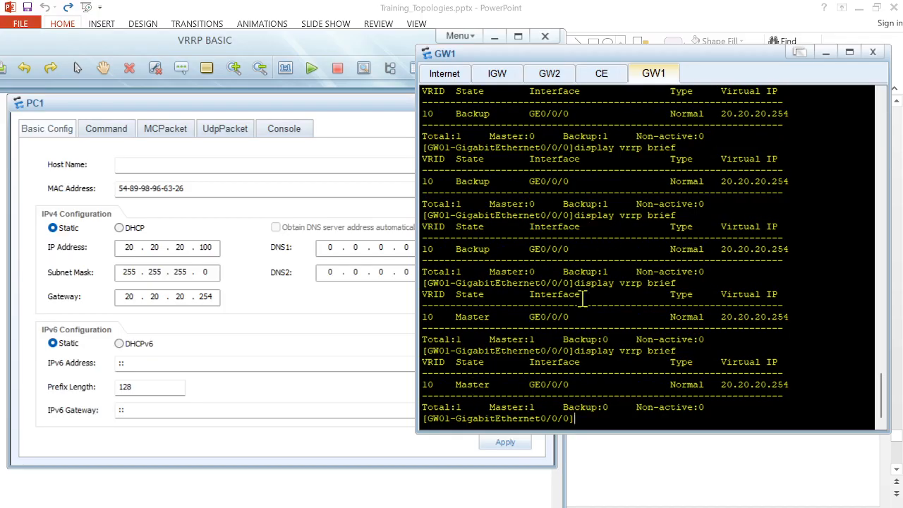
Step: On GW2, recheck the VRRP brief status and quit the OSPF area view
click(545, 75)
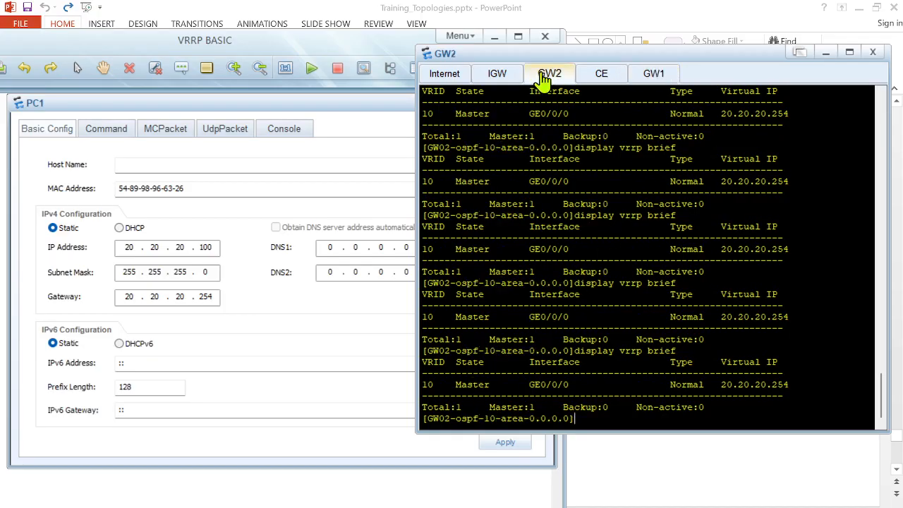
key(Up)
key(Return)
text(quit)
key(Return)
key(Return)
key(Return)
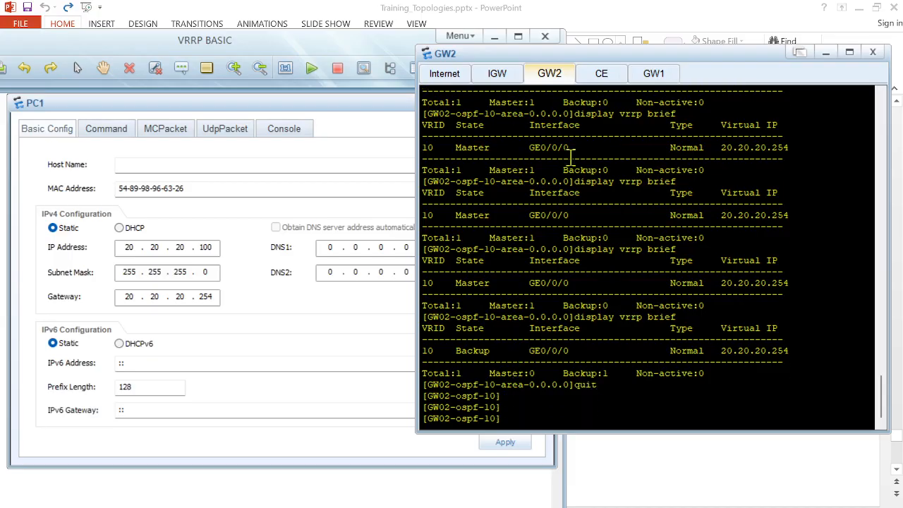
Step: On GW2, display the current configuration of interface GigabitEthernet 0/0/0 and highlight its VRRP line
text(displ)
key(Tab)
text(cu)
key(Tab)
text(intr)
key(Tab)
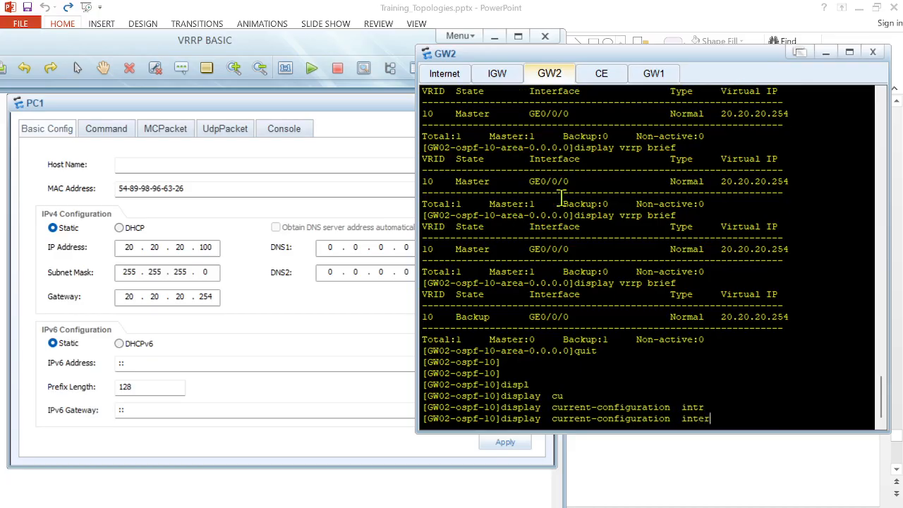
text(f)
key(Tab)
text(gi)
key(Tab)
text(0/0/)
key(Return)
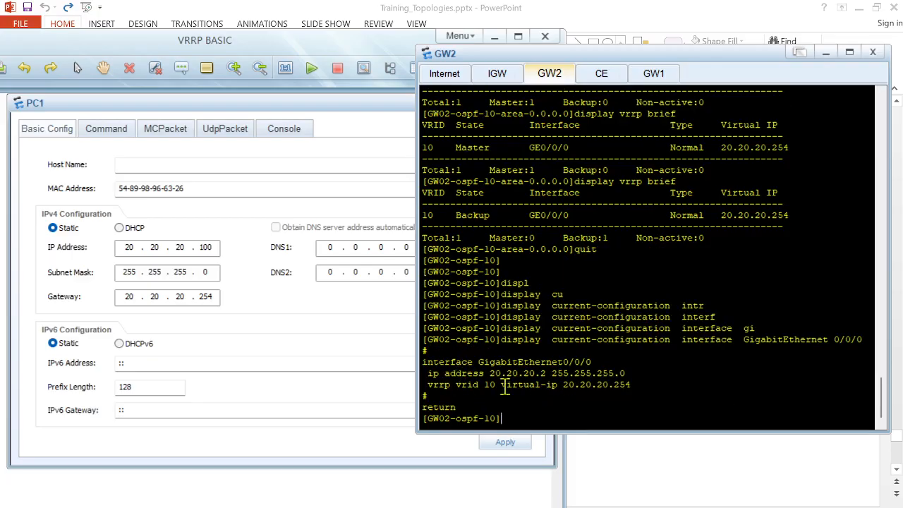
drag(427, 384, 628, 384)
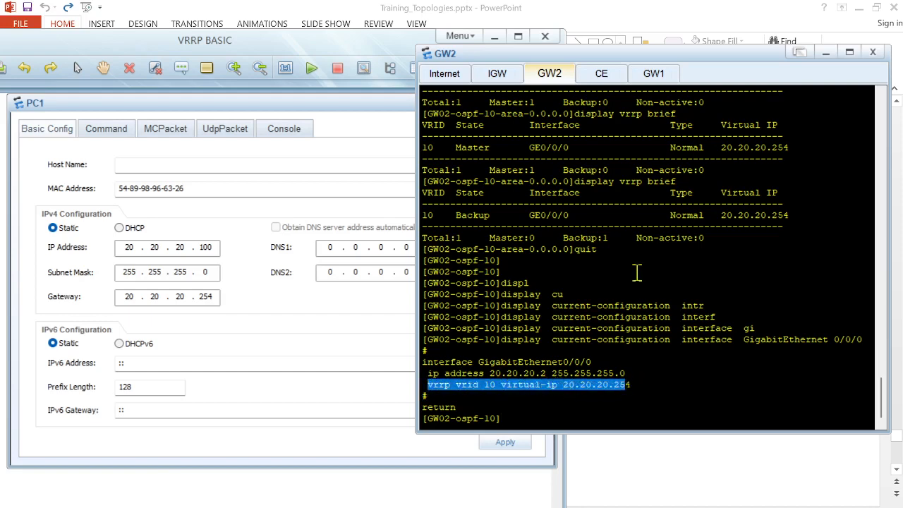
Step: On GW1, display the configuration of the current interface with dis this
click(653, 74)
key(Return)
key(Return)
text(dis this)
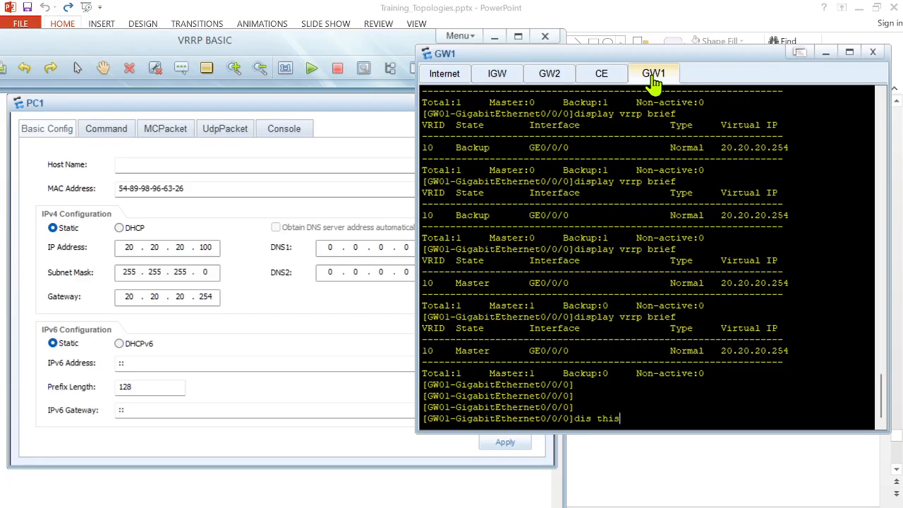
key(Return)
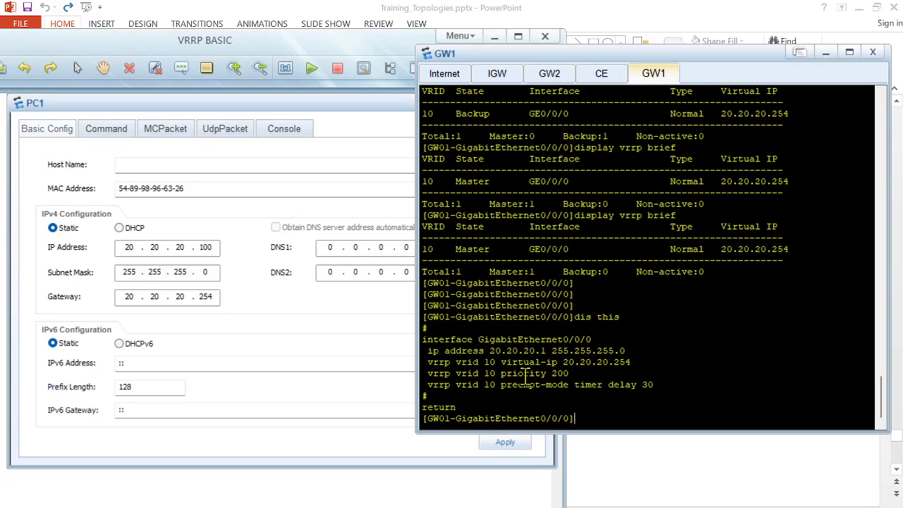